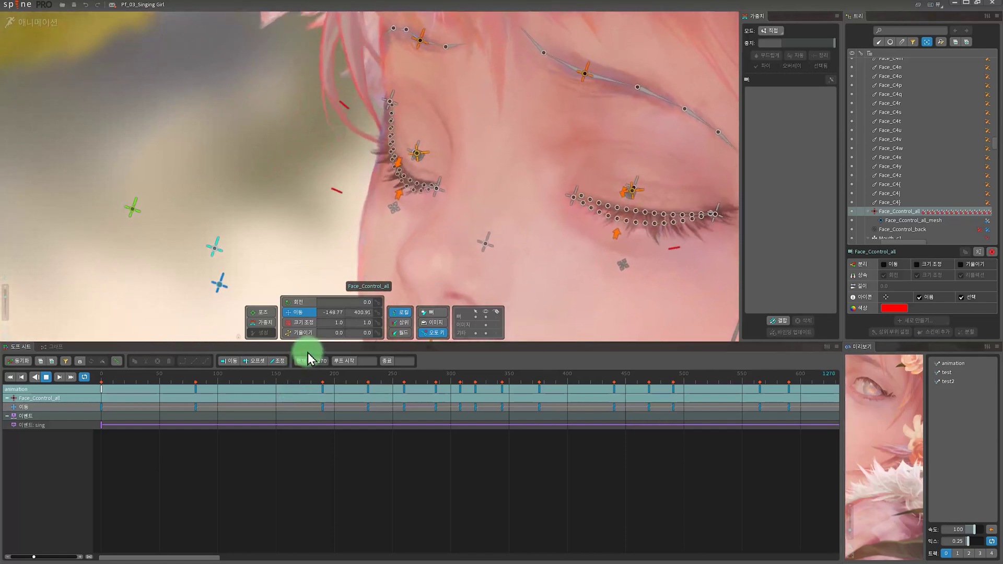
# Step: Scrub the animation to frame 81 and examine the closed left eye, selecting the Eye_L_tr_2 bone at its outer corner
pyautogui.moveTo(265, 383); pyautogui.dragTo(230, 374)
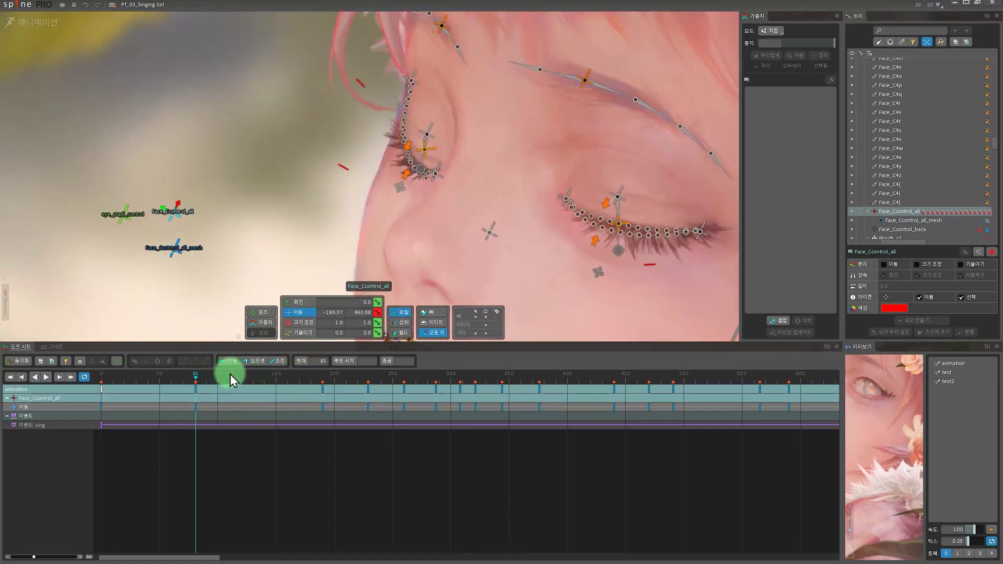
pyautogui.moveTo(317, 201)
pyautogui.mouseDown()
pyautogui.moveTo(209, 241)
pyautogui.moveTo(380, 240)
pyautogui.moveTo(246, 241)
pyautogui.moveTo(202, 266)
pyautogui.mouseUp()
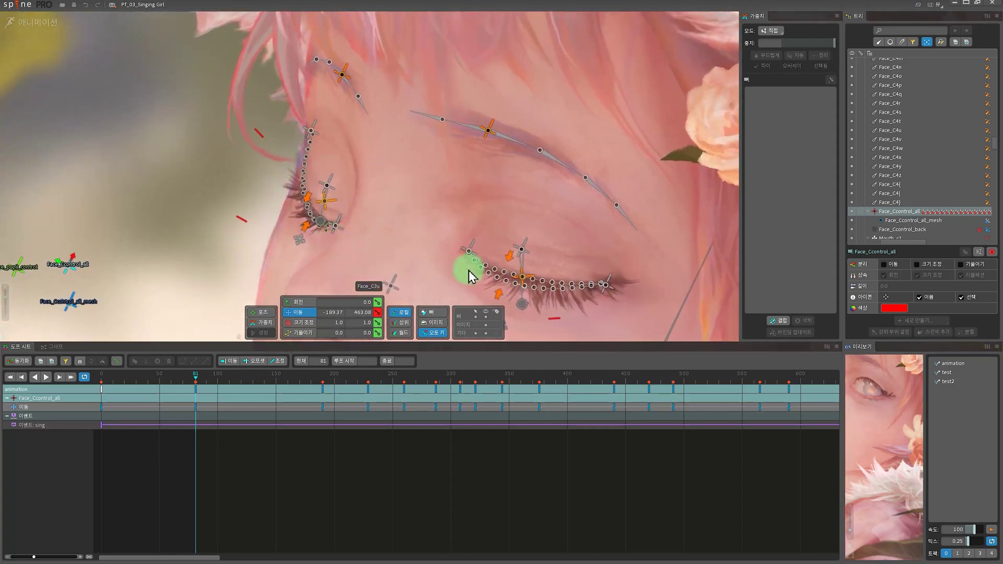
pyautogui.moveTo(305, 198); pyautogui.dragTo(331, 121)
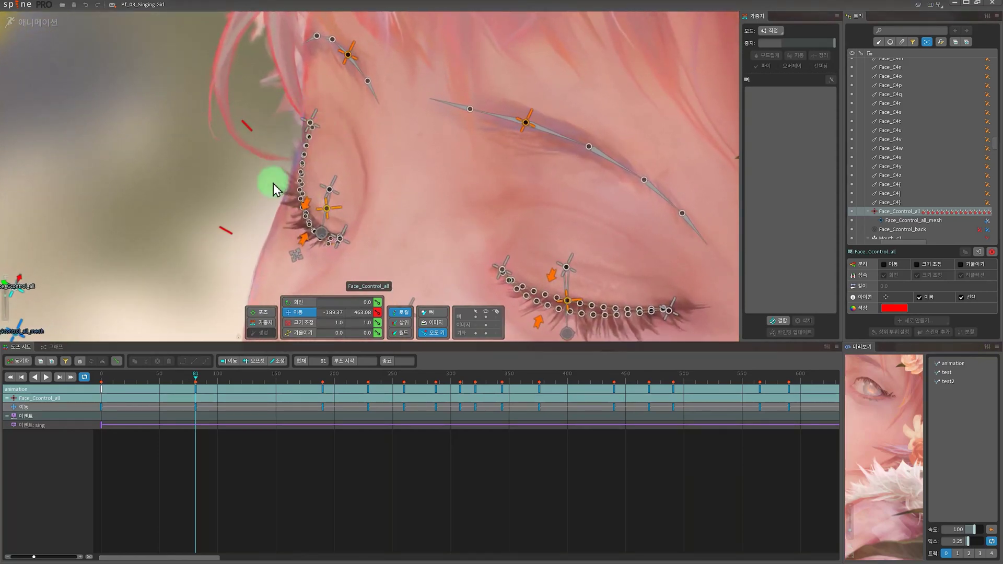
pyautogui.moveTo(273, 183)
pyautogui.mouseDown()
pyautogui.moveTo(291, 189)
pyautogui.moveTo(323, 85)
pyautogui.mouseUp()
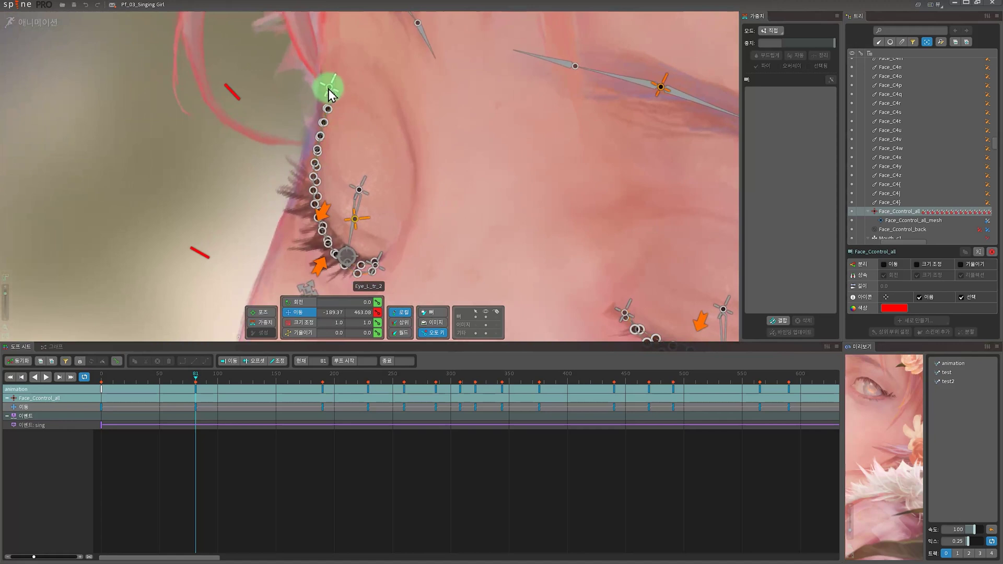
pyautogui.click(329, 93)
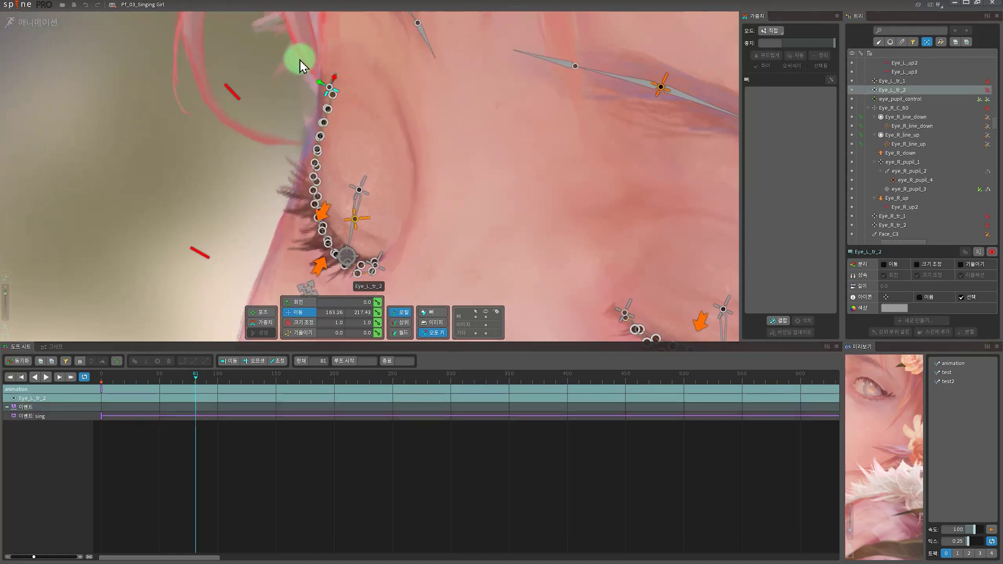
pyautogui.scroll(-5, 253, 273)
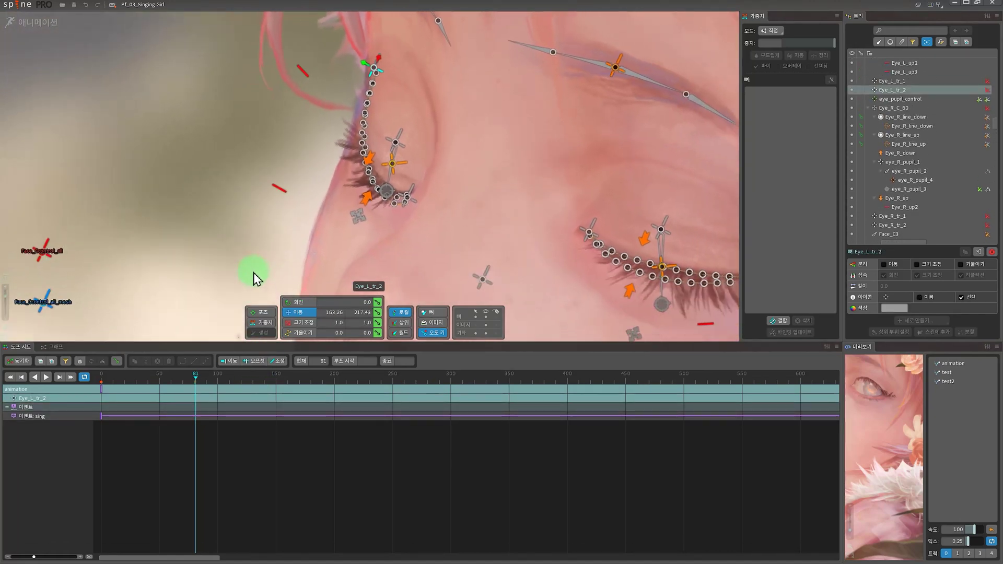
pyautogui.scroll(-2, 293, 216)
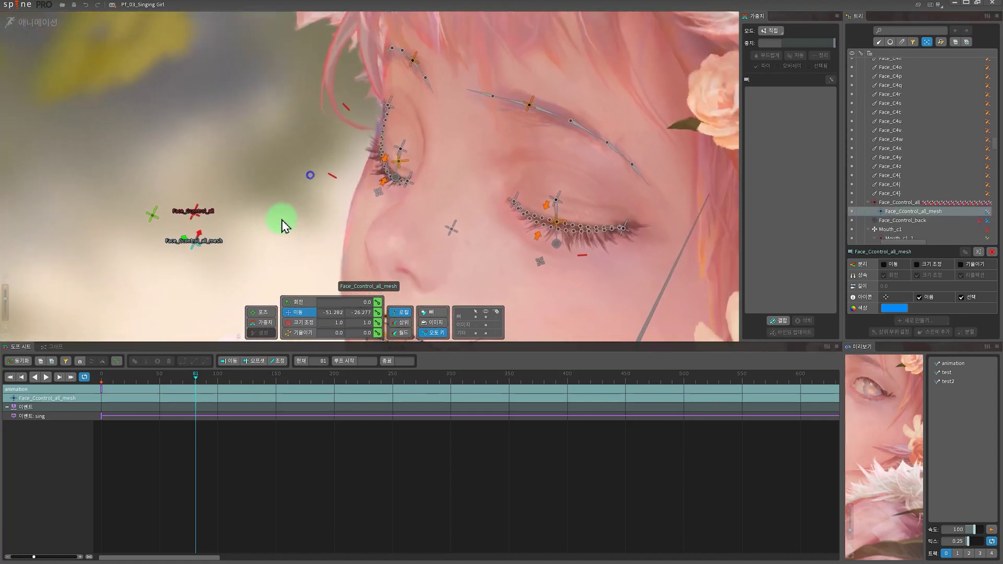
# Step: Select the Face_Ccontrol_all bone and scrub to frame 108 to examine the bones around both eyes
pyautogui.click(190, 215)
pyautogui.scroll(2, 342, 212)
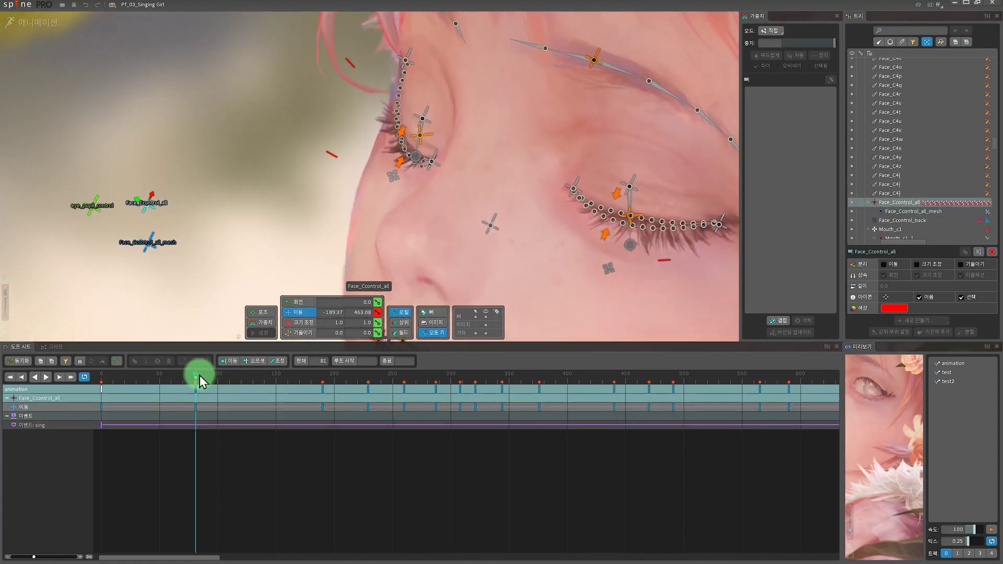
pyautogui.moveTo(200, 381); pyautogui.dragTo(227, 380)
pyautogui.scroll(3, 312, 150)
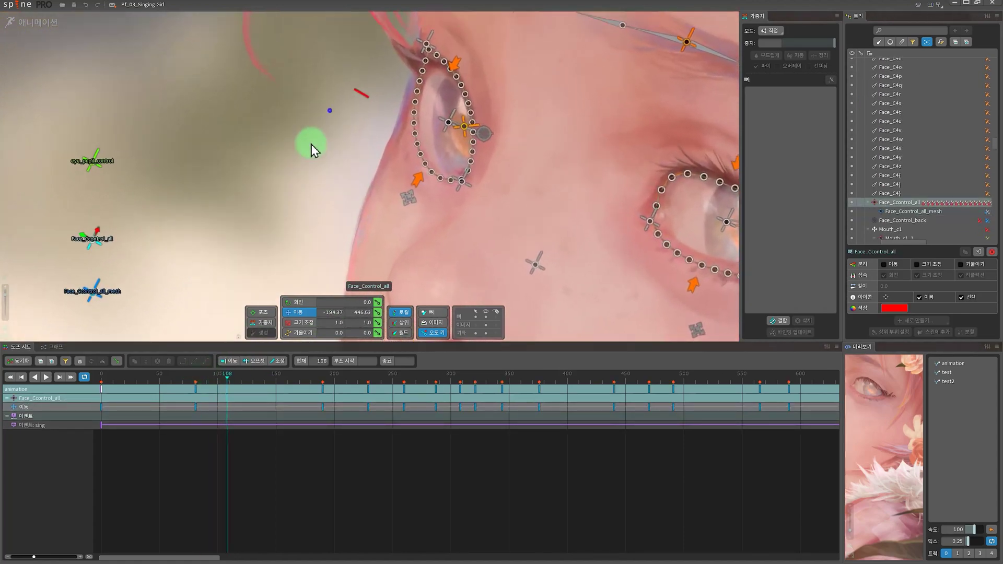
pyautogui.scroll(-3, 313, 151)
pyautogui.scroll(3, 347, 183)
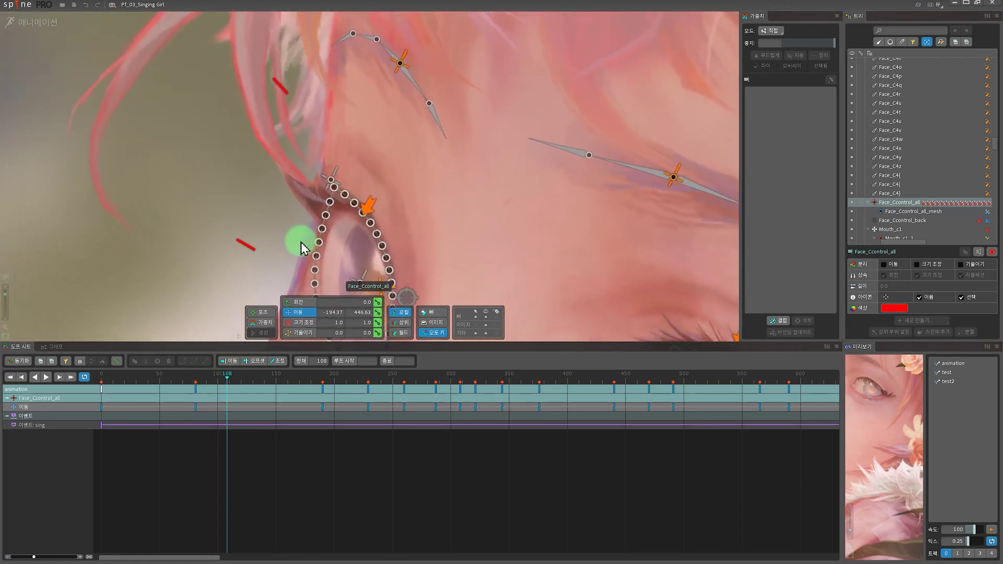
pyautogui.scroll(-1, 339, 196)
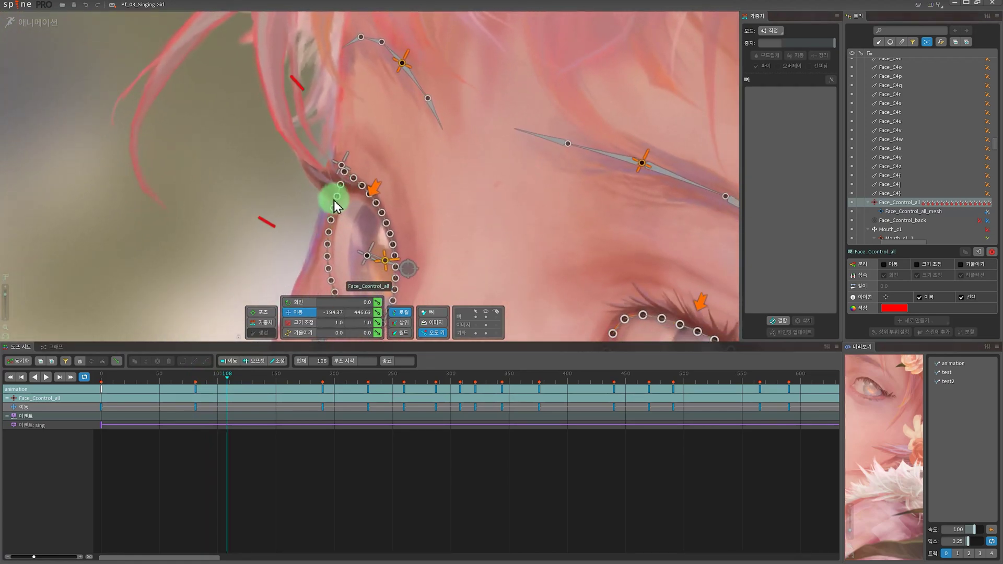
pyautogui.scroll(-2, 396, 282)
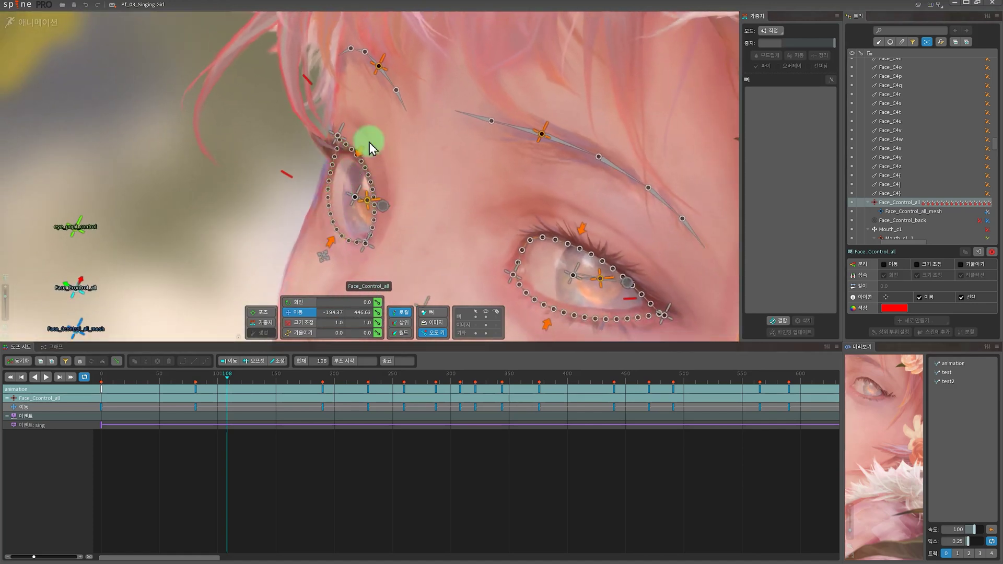
# Step: Select the Eye_L_up bone and scrub to frame 197 to examine the upper eyelid's motion
pyautogui.moveTo(226, 383); pyautogui.dragTo(310, 406)
pyautogui.click(258, 406)
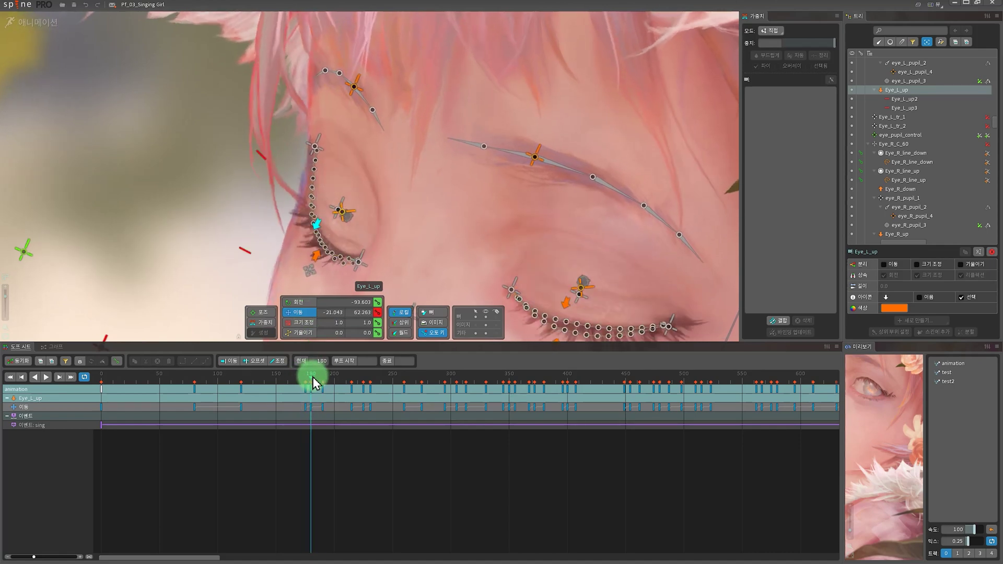
pyautogui.moveTo(309, 383); pyautogui.dragTo(331, 407)
pyautogui.moveTo(204, 239); pyautogui.dragTo(360, 107)
pyautogui.scroll(-5, 235, 241)
pyautogui.scroll(4, 238, 188)
pyautogui.scroll(3, 202, 206)
pyautogui.scroll(2, 193, 218)
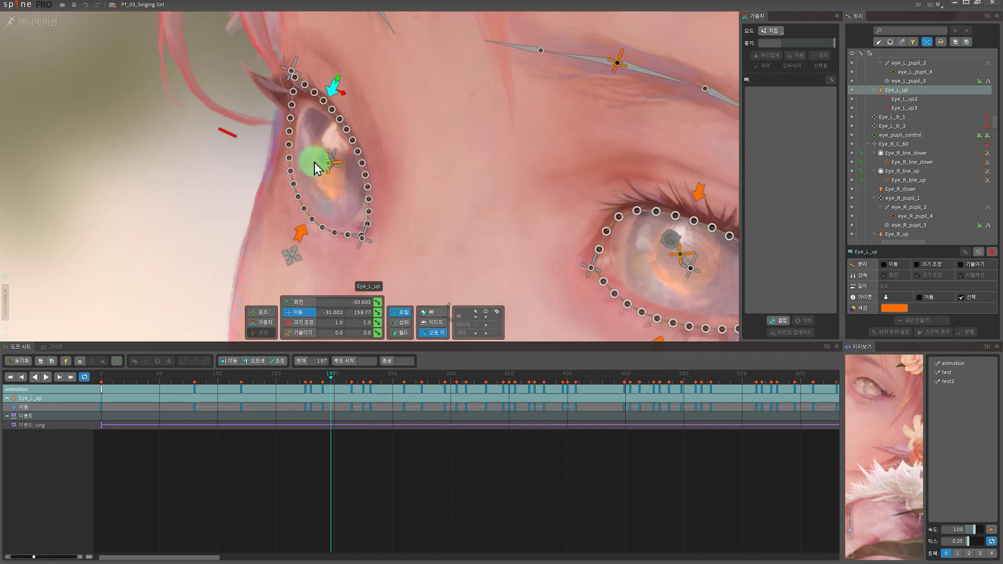
pyautogui.scroll(-4, 292, 158)
pyautogui.moveTo(315, 169); pyautogui.dragTo(306, 220)
pyautogui.scroll(-3, 291, 163)
# Step: Move the playhead to the animation's last keys at frame 3870 and examine the eye contour and pupil bones
pyautogui.click(426, 439)
pyautogui.scroll(-5, 390, 389)
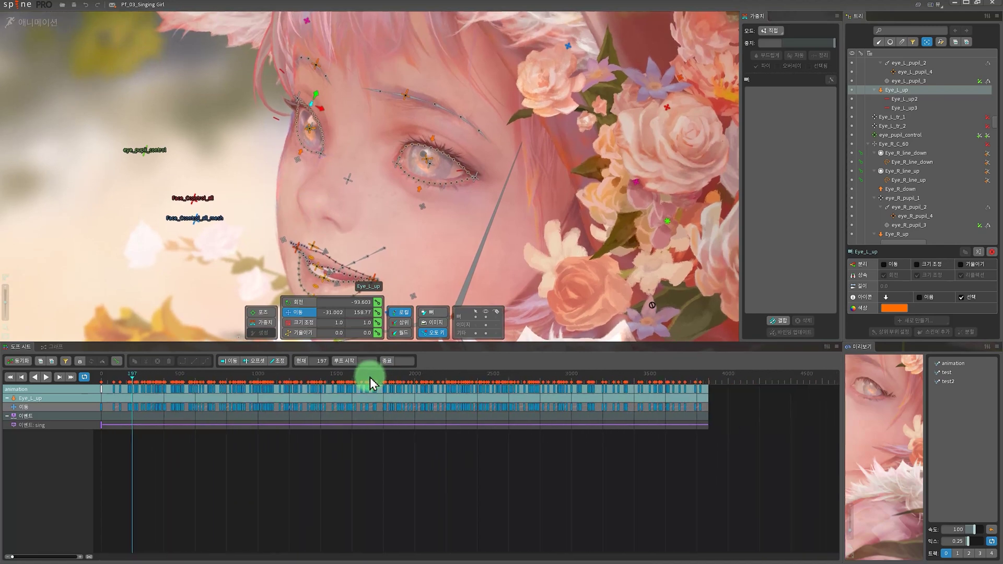
pyautogui.moveTo(720, 381); pyautogui.dragTo(711, 381)
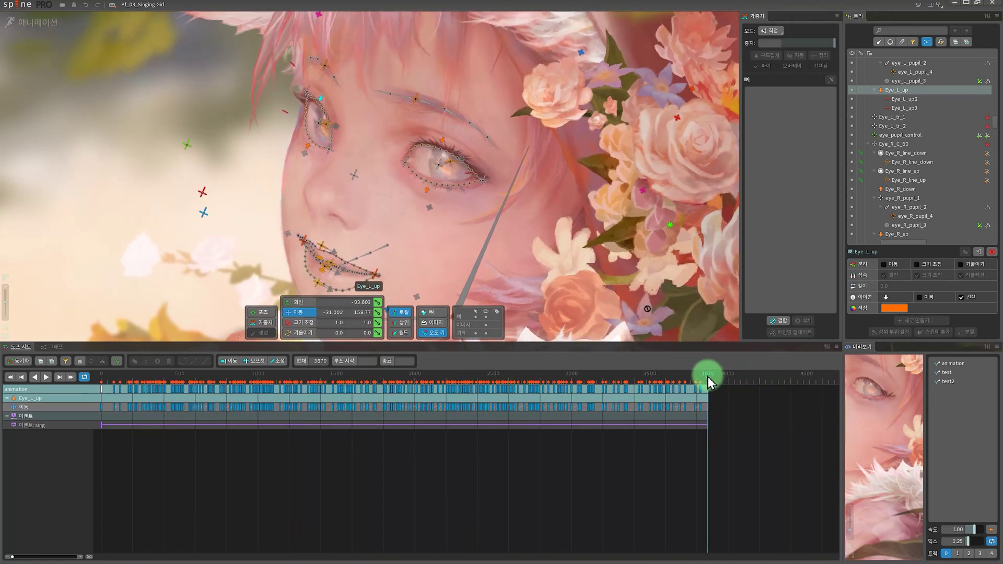
pyautogui.scroll(5, 253, 154)
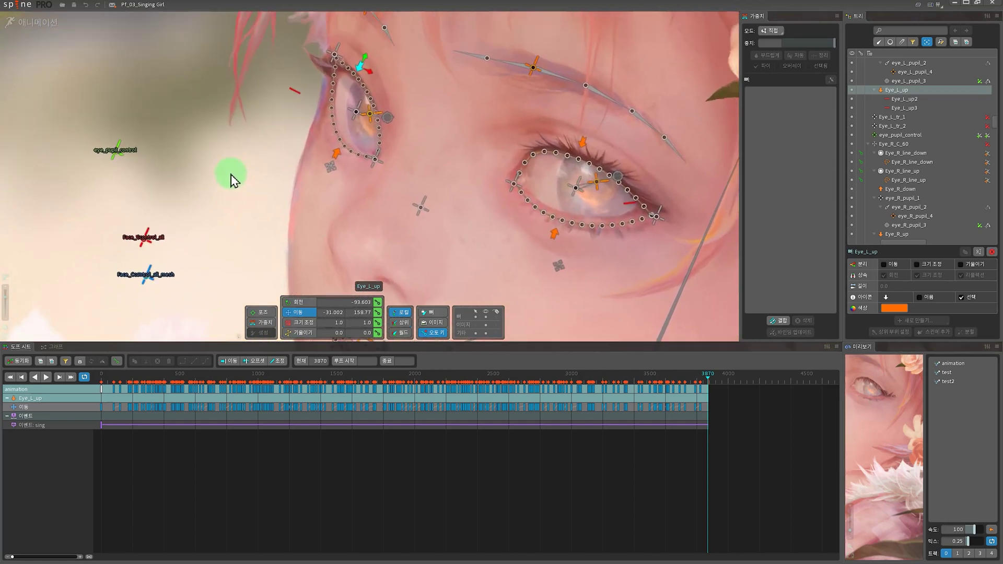
pyautogui.scroll(5, 261, 168)
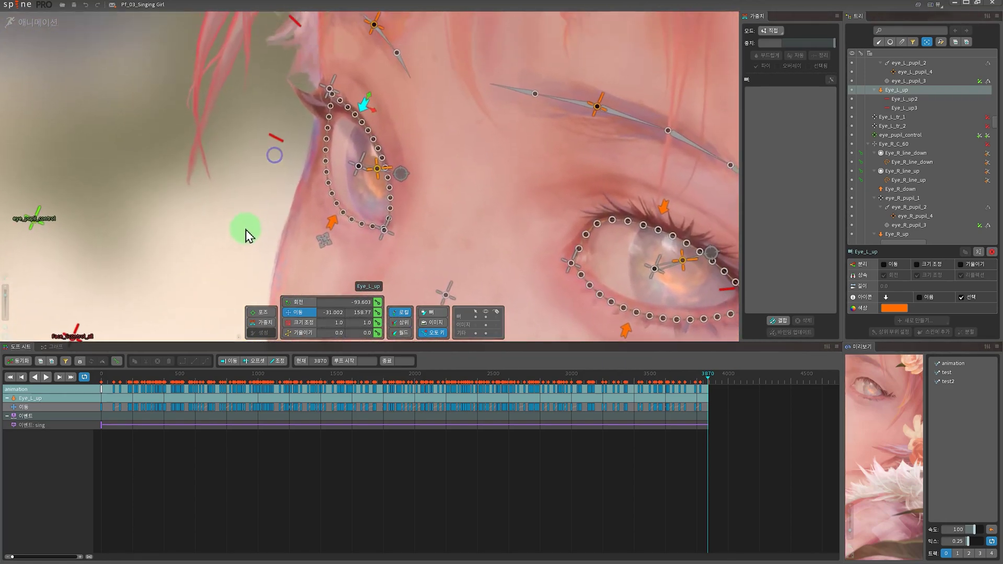
pyautogui.scroll(3, 289, 230)
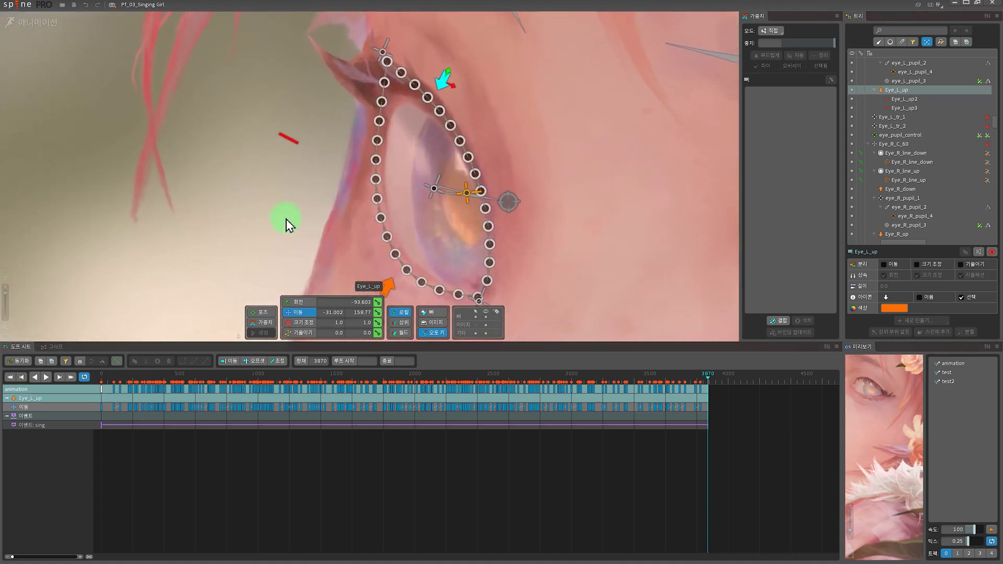
pyautogui.scroll(-2, 233, 201)
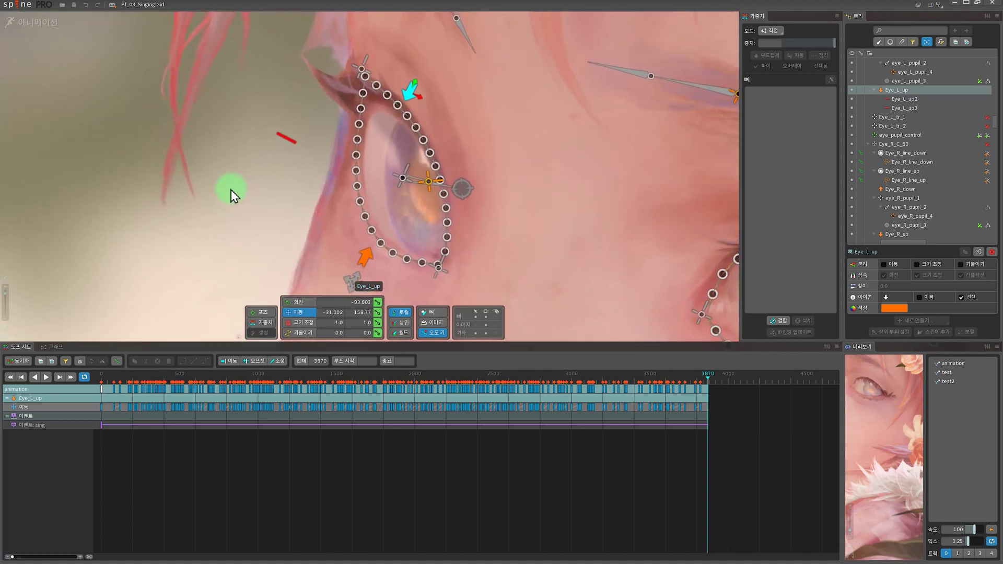
pyautogui.scroll(-2, 261, 157)
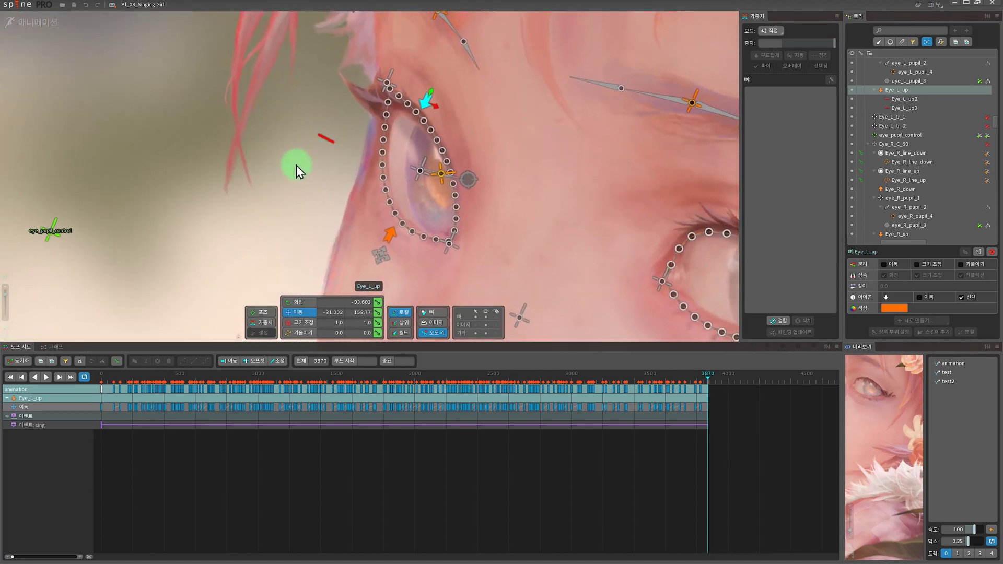
pyautogui.scroll(-3, 296, 165)
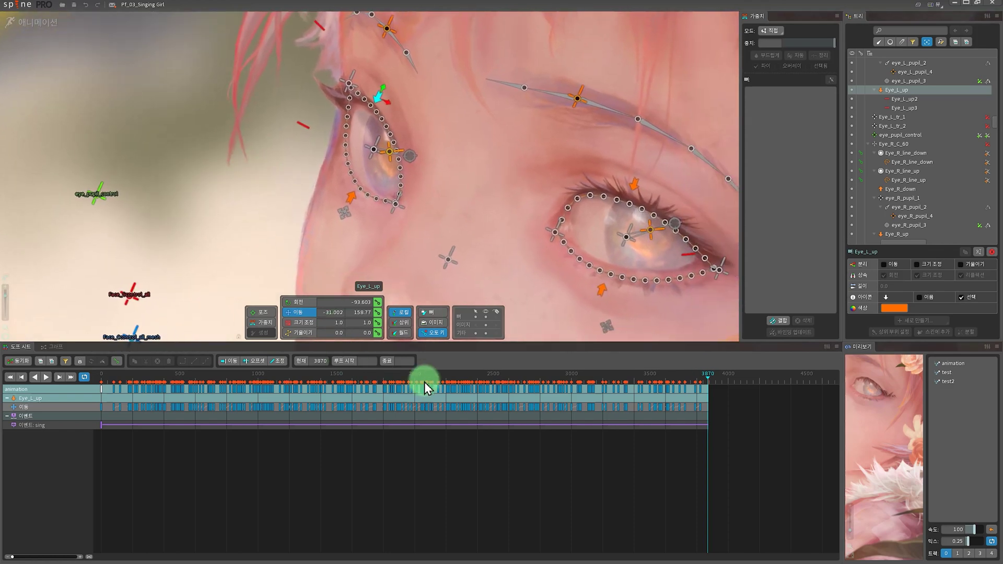
# Step: Clear the bone selection and scrub to frame 1565 to examine the face alongside all keyed timelines
pyautogui.moveTo(435, 379); pyautogui.dragTo(350, 427)
pyautogui.click(275, 218)
pyautogui.moveTo(175, 427); pyautogui.dragTo(202, 427)
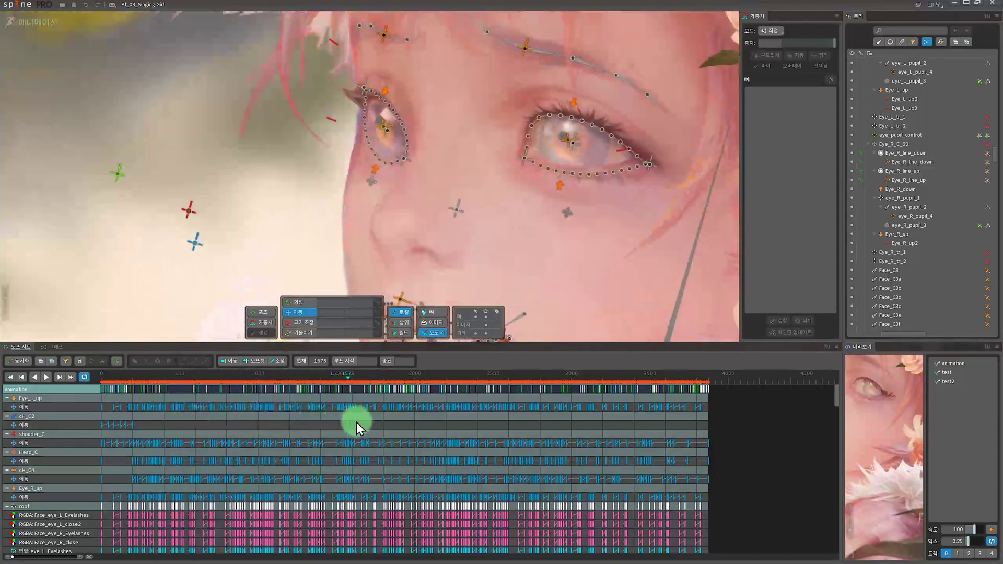
pyautogui.moveTo(454, 433); pyautogui.dragTo(347, 422)
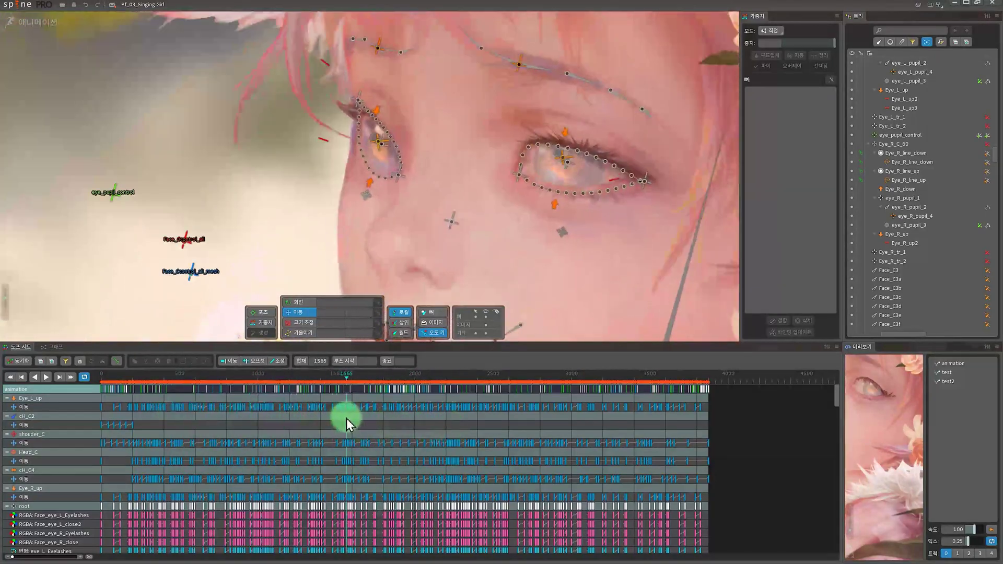
pyautogui.scroll(-3, 194, 192)
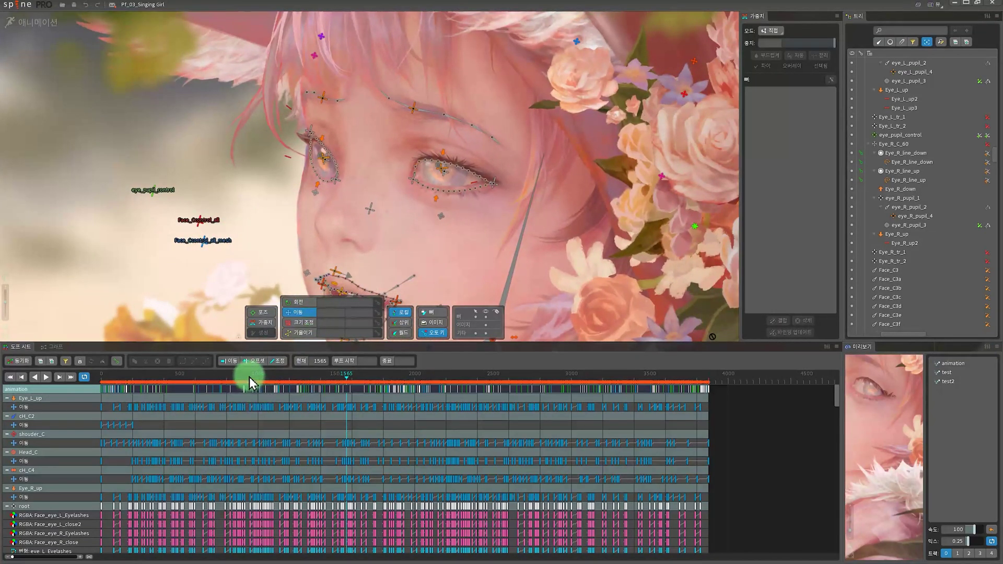
# Step: Return the animation to frame 0 and examine the eyelid bones of both eyes
pyautogui.moveTo(250, 377); pyautogui.dragTo(81, 384)
pyautogui.scroll(4, 304, 159)
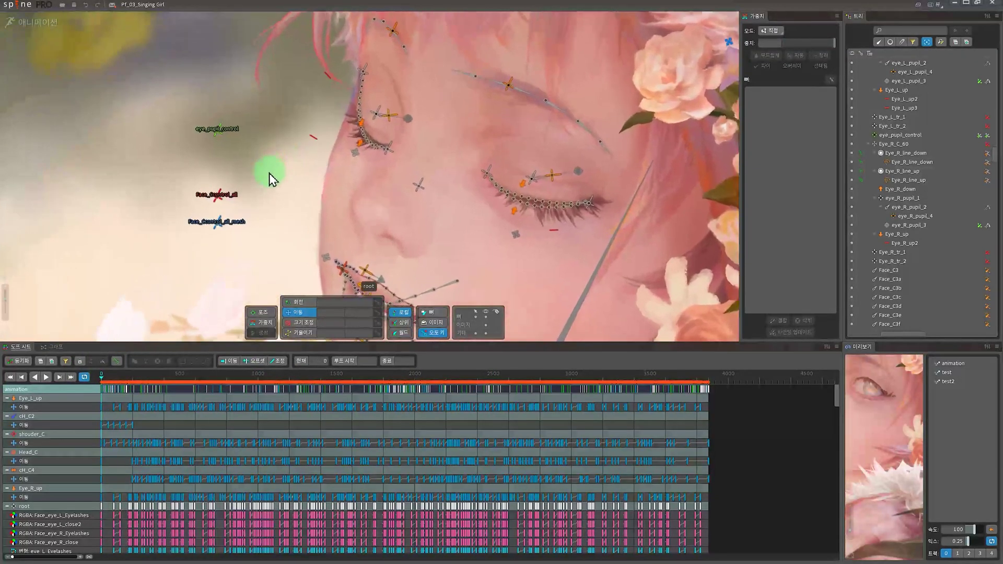
pyautogui.scroll(3, 248, 208)
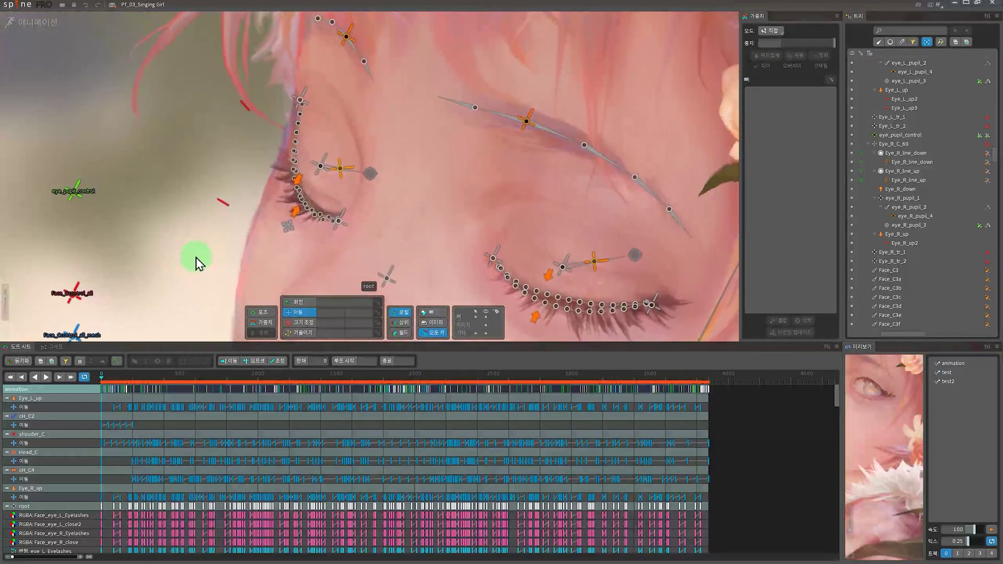
pyautogui.moveTo(103, 376); pyautogui.dragTo(68, 388)
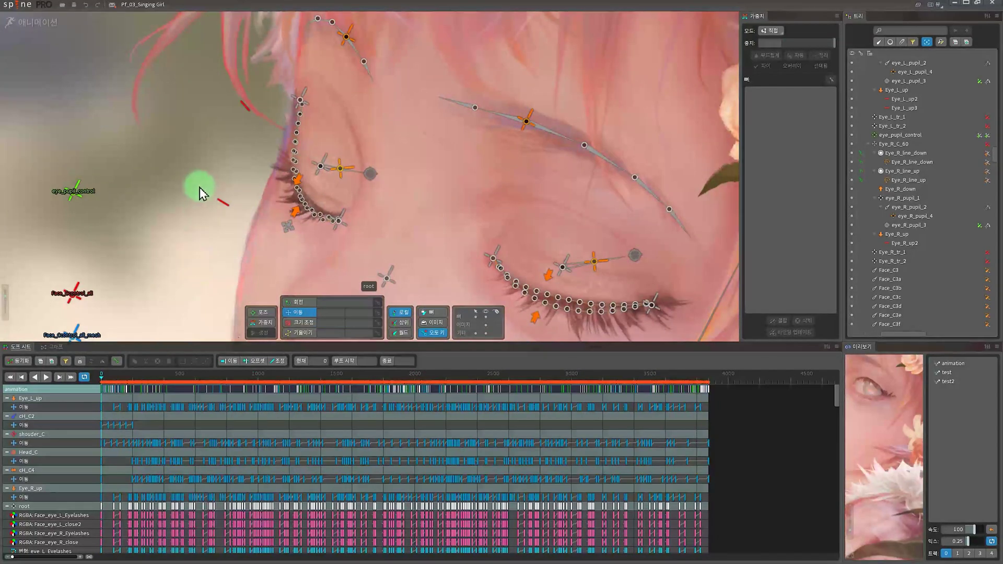
# Step: Examine the full illustration and the face rig's control bones in the starting pose
pyautogui.scroll(-2, 195, 199)
pyautogui.scroll(-3, 272, 214)
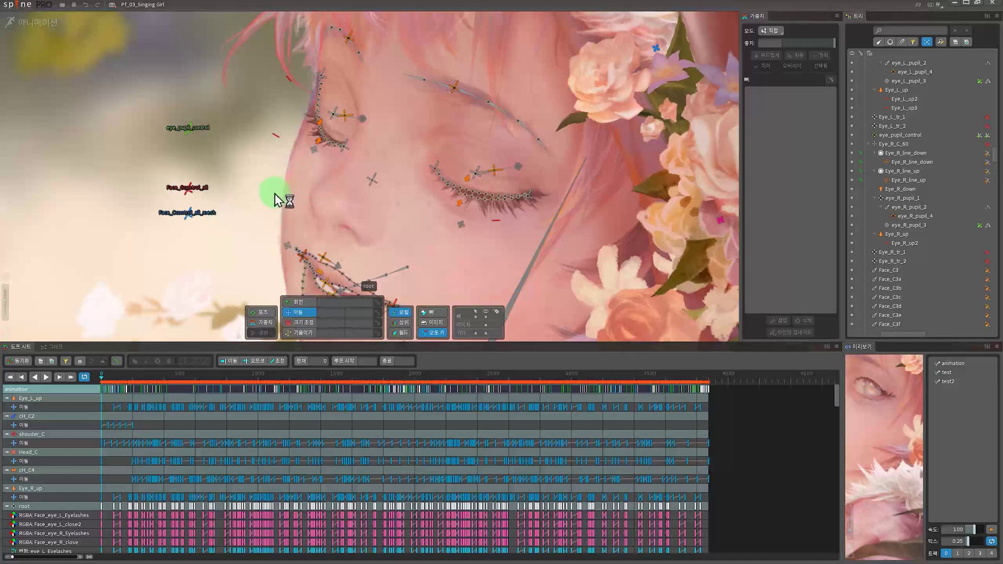
pyautogui.scroll(3, 277, 199)
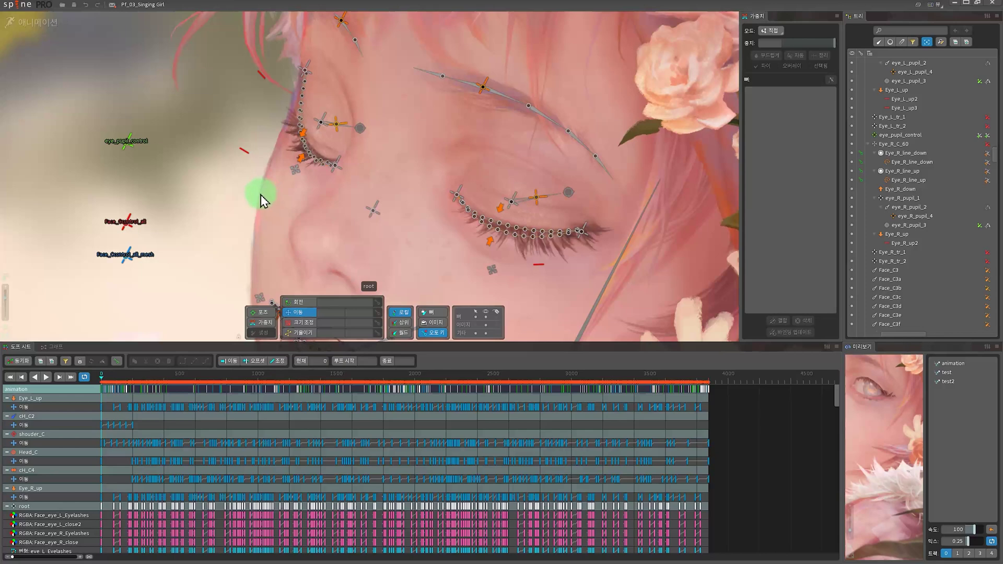
pyautogui.scroll(-5, 291, 193)
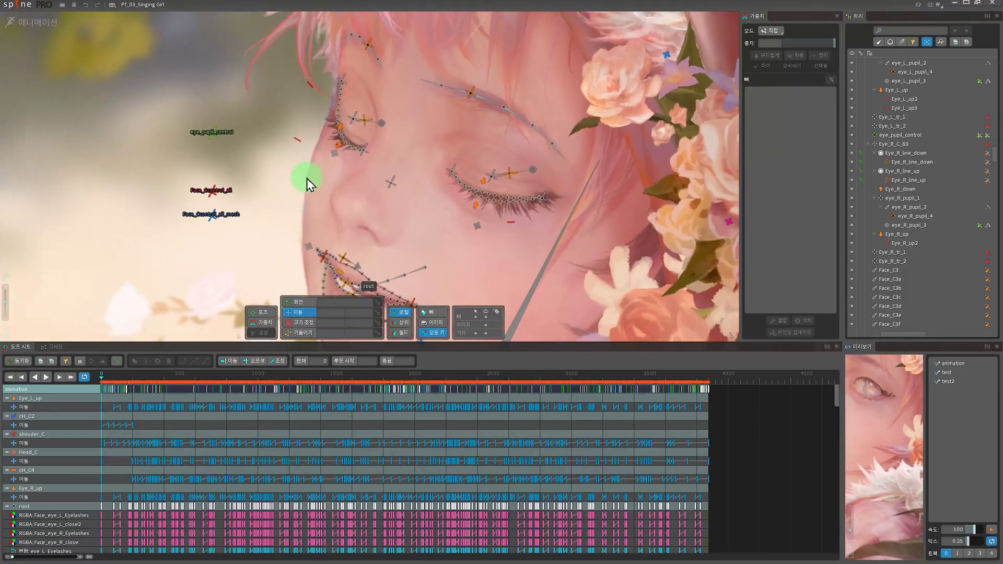
pyautogui.scroll(-6, 305, 181)
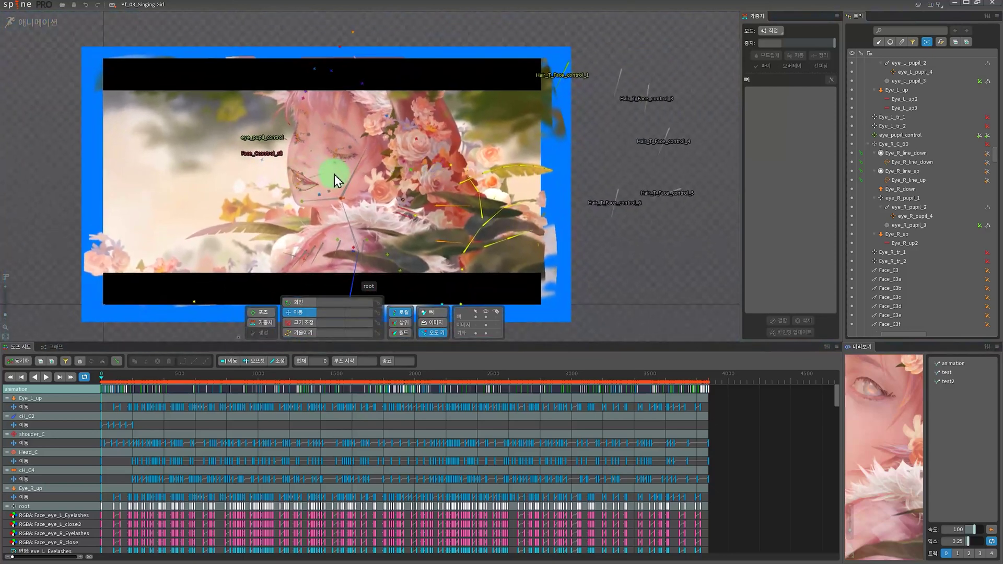
pyautogui.scroll(4, 303, 172)
pyautogui.scroll(-4, 329, 193)
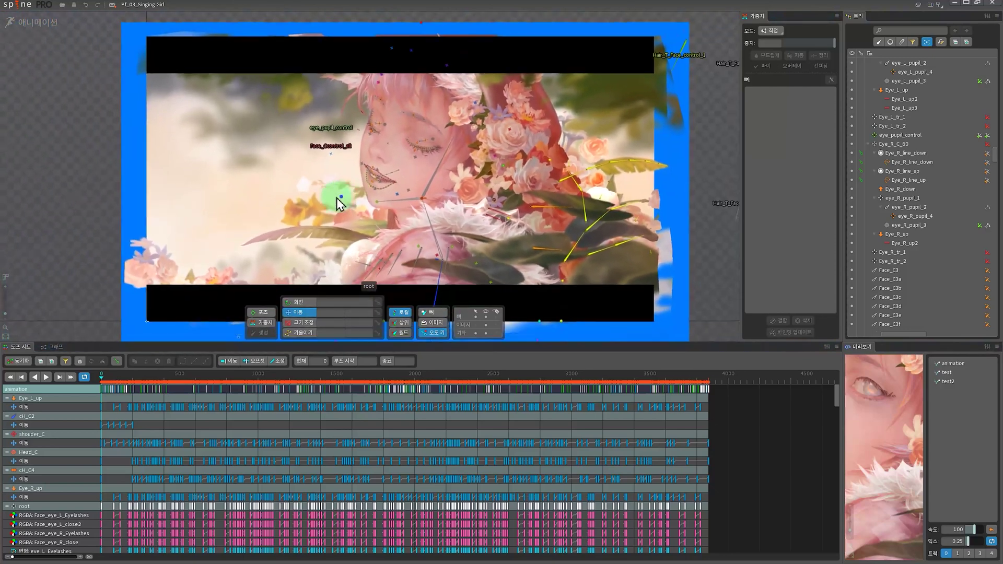
pyautogui.scroll(2, 335, 201)
pyautogui.moveTo(324, 200); pyautogui.dragTo(337, 190)
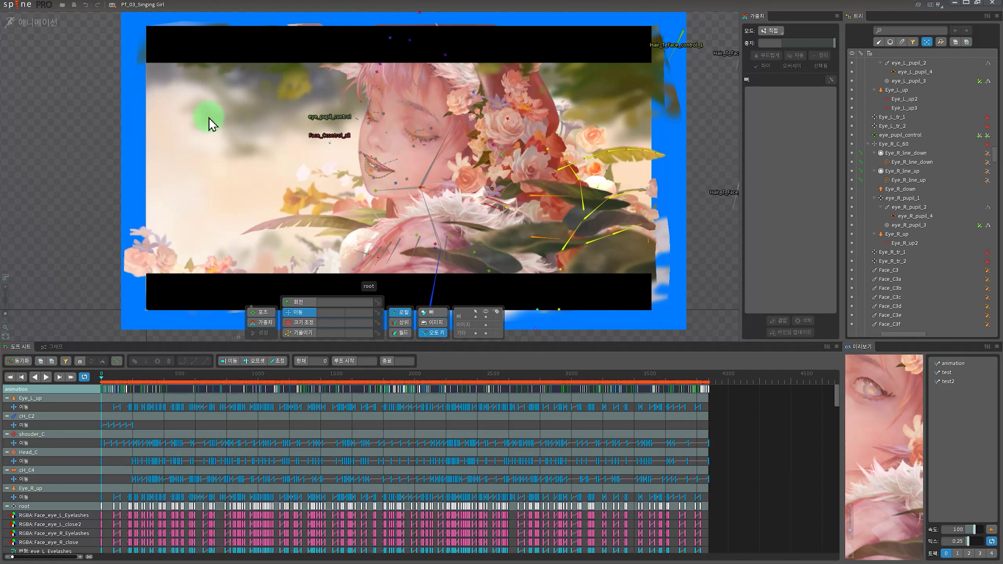
pyautogui.scroll(3, 306, 126)
pyautogui.scroll(5, 234, 146)
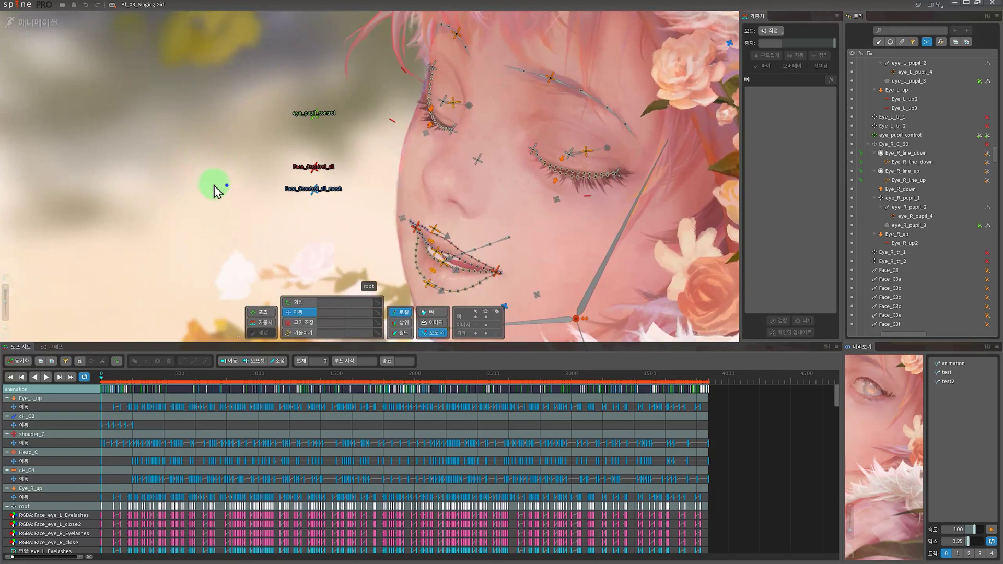
# Step: Scrub forward from frame 0 and examine the girl's face and surrounding illustration as the pose changes
pyautogui.moveTo(216, 191); pyautogui.dragTo(256, 181)
pyautogui.scroll(-2, 256, 182)
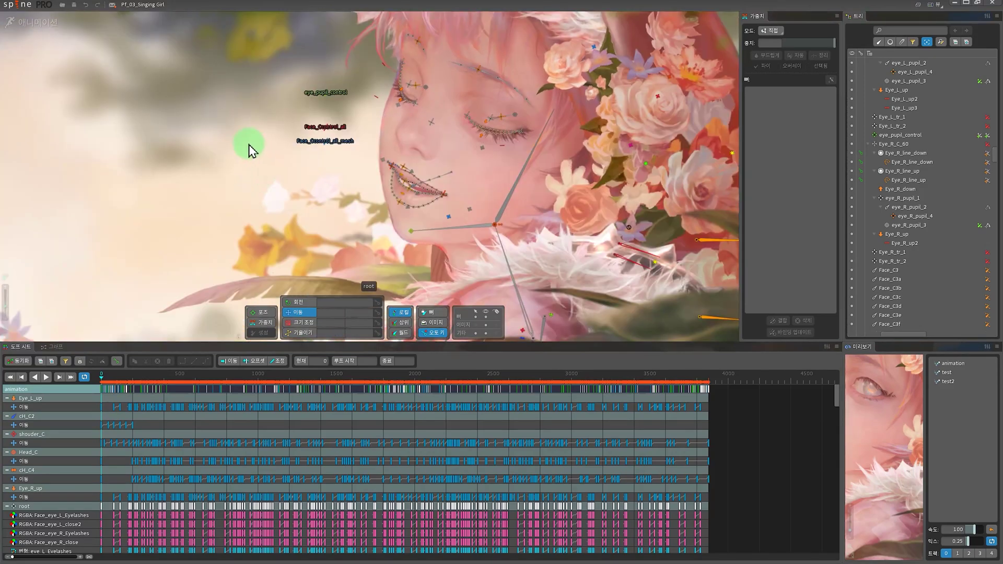
pyautogui.scroll(-2, 249, 149)
pyautogui.moveTo(103, 379); pyautogui.dragTo(173, 396)
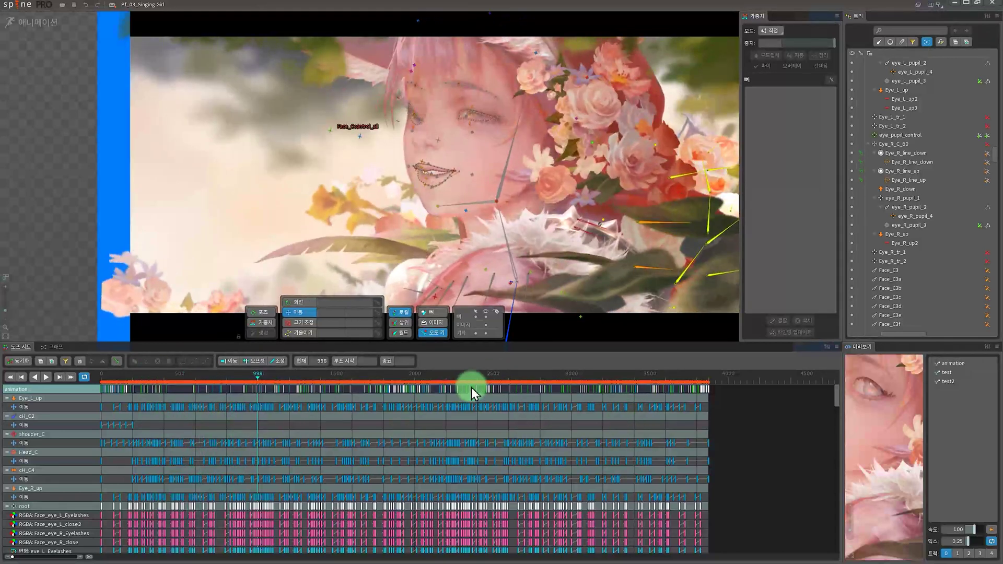
# Step: Play the animation and watch the full illustration and the face bones in motion
pyautogui.press('space')
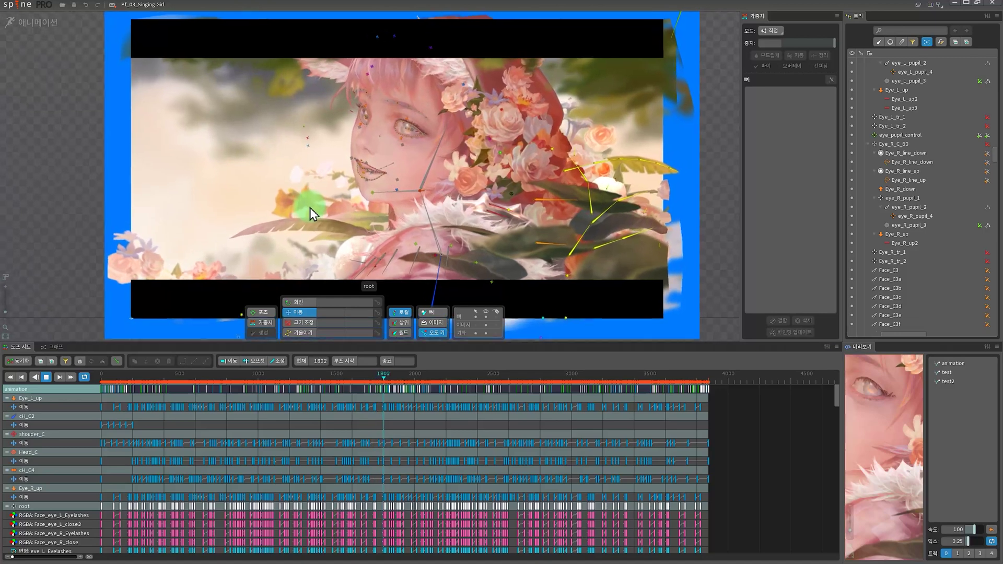
pyautogui.scroll(-3, 328, 222)
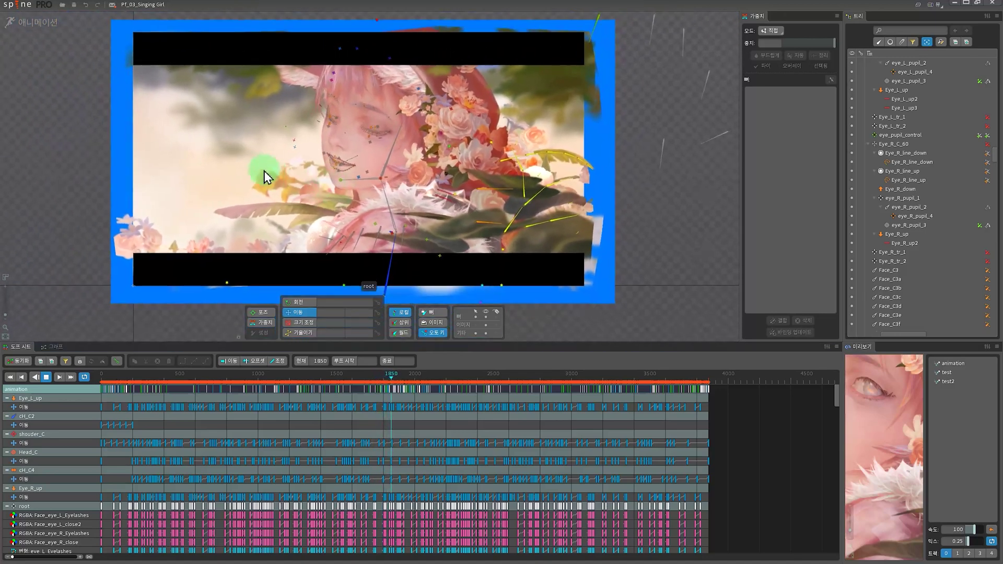
pyautogui.moveTo(261, 167); pyautogui.dragTo(405, 235)
pyautogui.scroll(4, 406, 236)
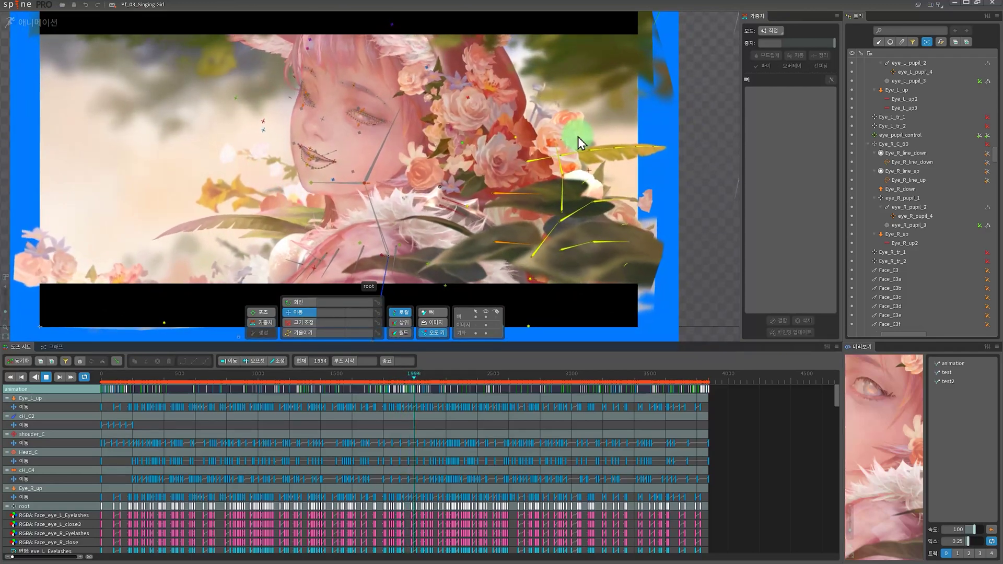
pyautogui.scroll(-2, 365, 152)
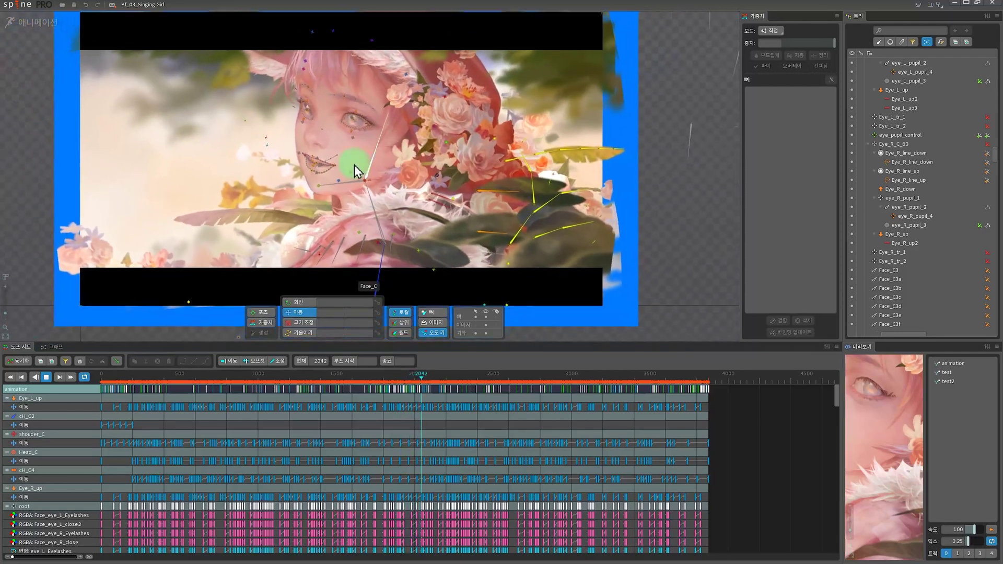
pyautogui.scroll(3, 260, 174)
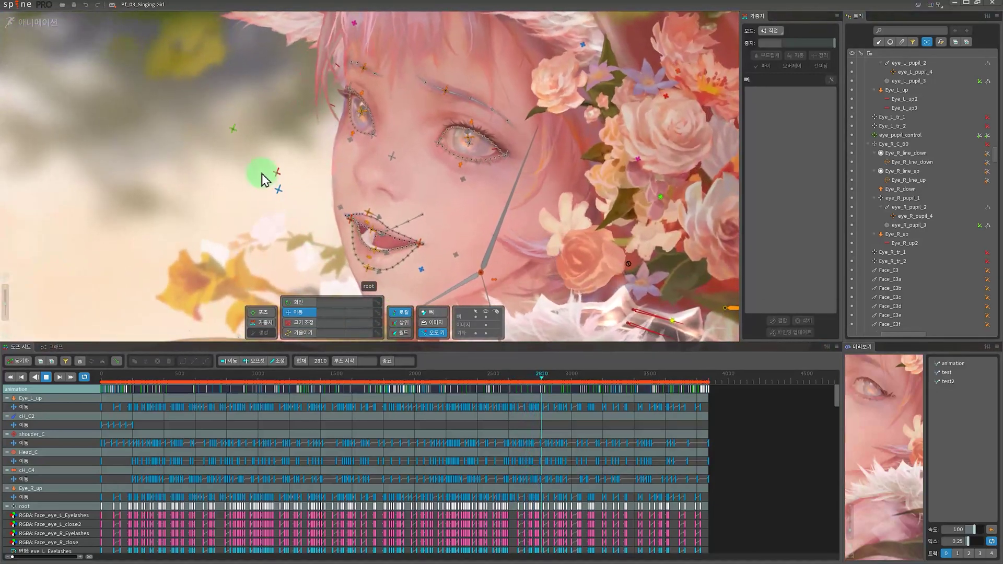
# Step: Select the Face_Ccontrol_all bone at frame 2839 and try moving it to turn the face
pyautogui.click(282, 172)
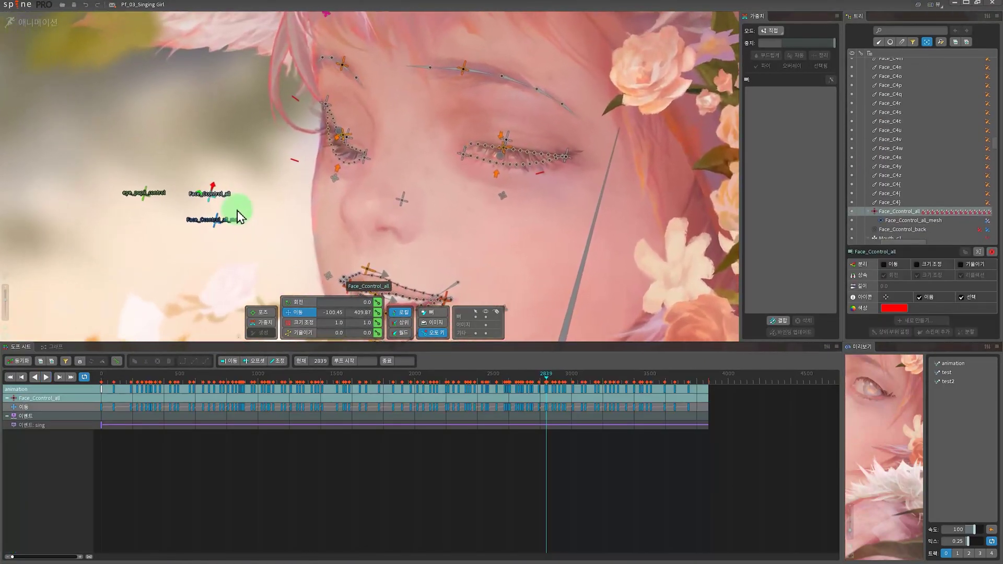
pyautogui.moveTo(213, 194); pyautogui.dragTo(96, 192)
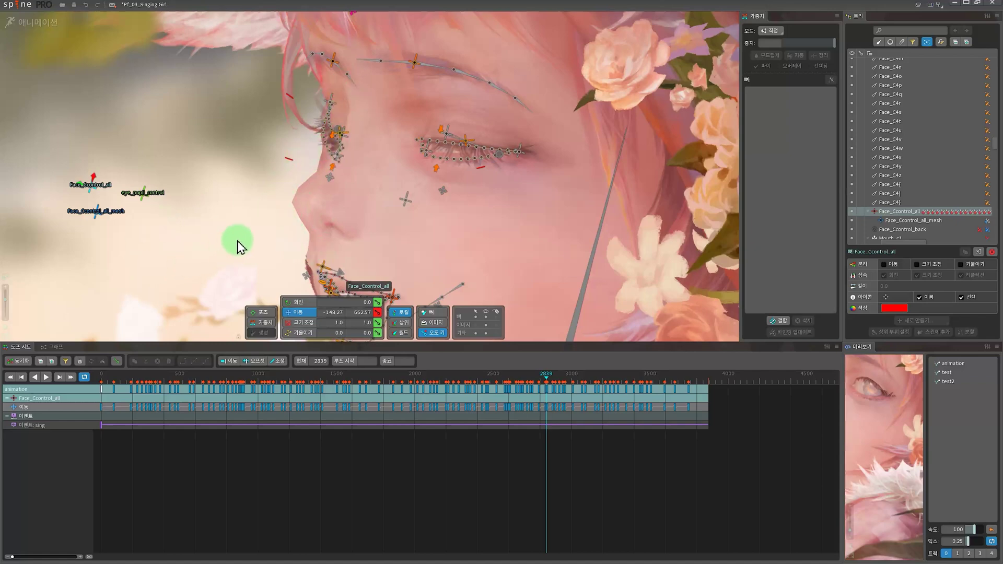
pyautogui.moveTo(290, 230); pyautogui.dragTo(502, 306)
# Step: Try moving the Face_Ccontrol_all bone at frame 1550, and undo the move
pyautogui.moveTo(538, 384); pyautogui.dragTo(345, 382)
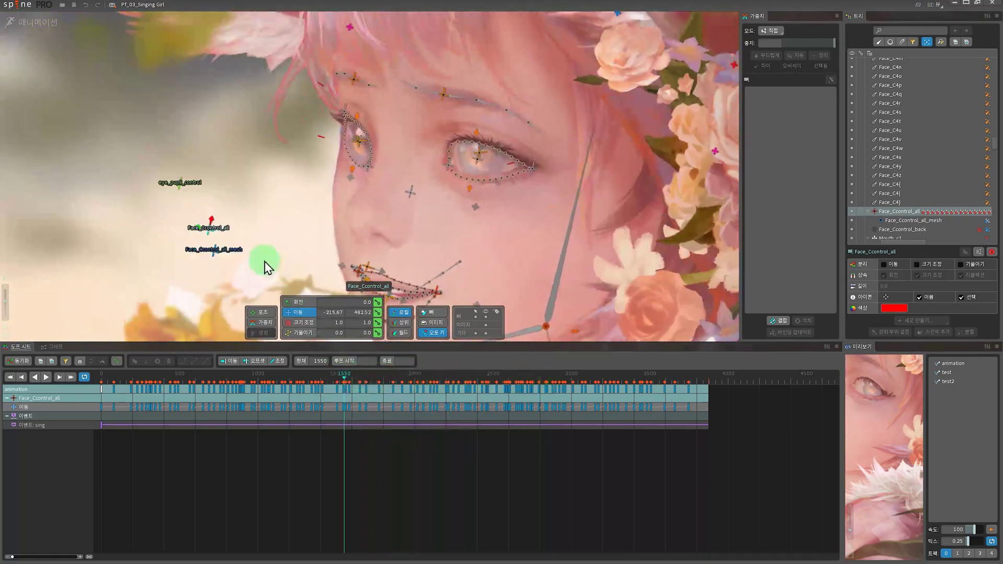
pyautogui.moveTo(204, 234); pyautogui.dragTo(178, 234)
pyautogui.hotkey('ctrl', 'z')
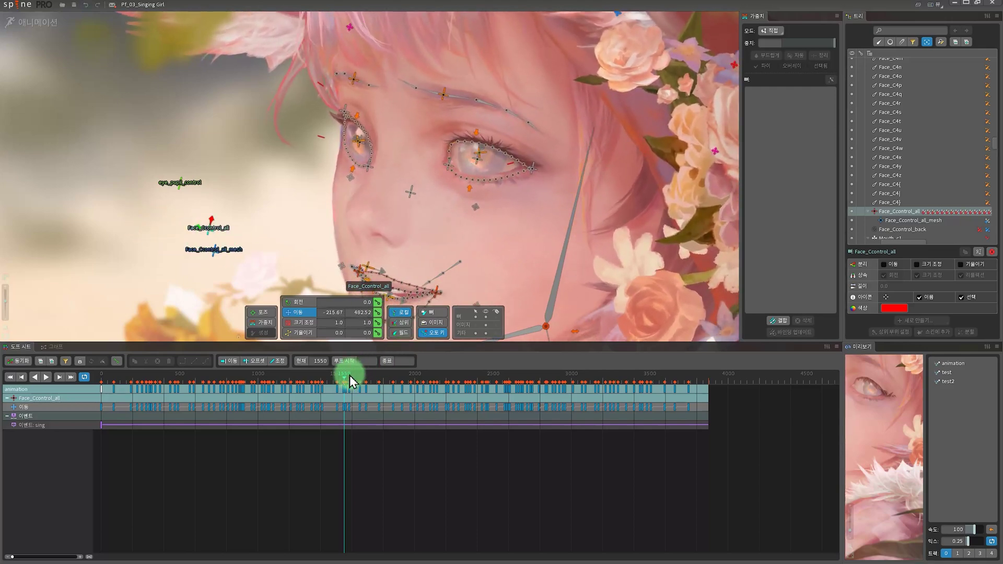
# Step: Scrub through frame 1563 to frame 1980 and examine how the eyes and face control bone change
pyautogui.moveTo(350, 381)
pyautogui.mouseDown()
pyautogui.moveTo(309, 370)
pyautogui.moveTo(346, 372)
pyautogui.mouseUp()
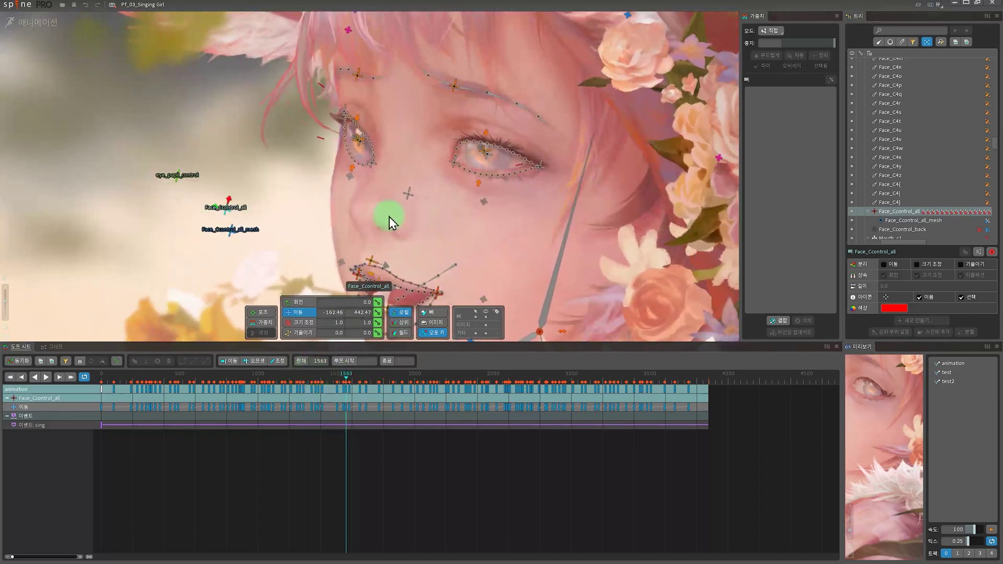
pyautogui.scroll(2, 384, 208)
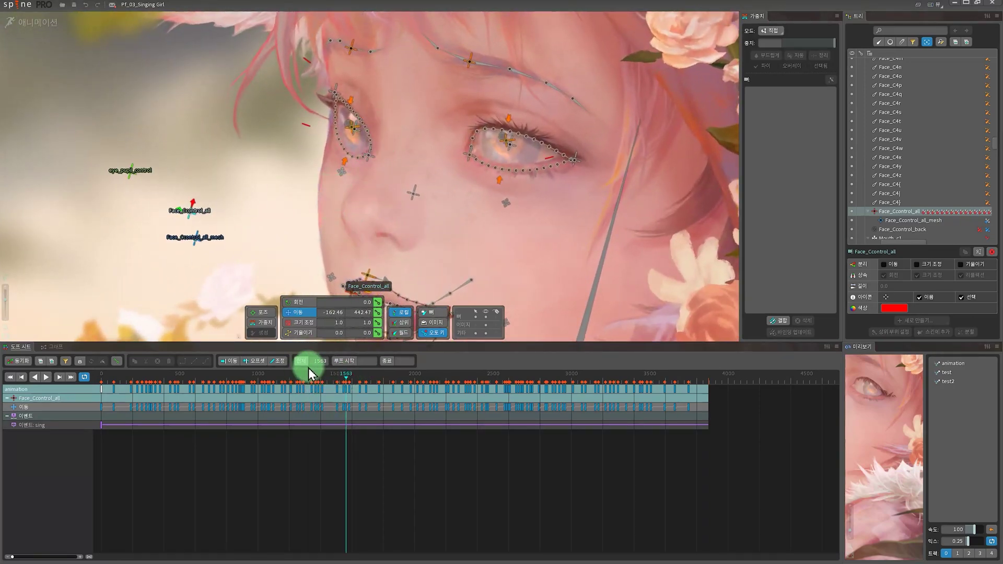
pyautogui.moveTo(349, 382); pyautogui.dragTo(412, 398)
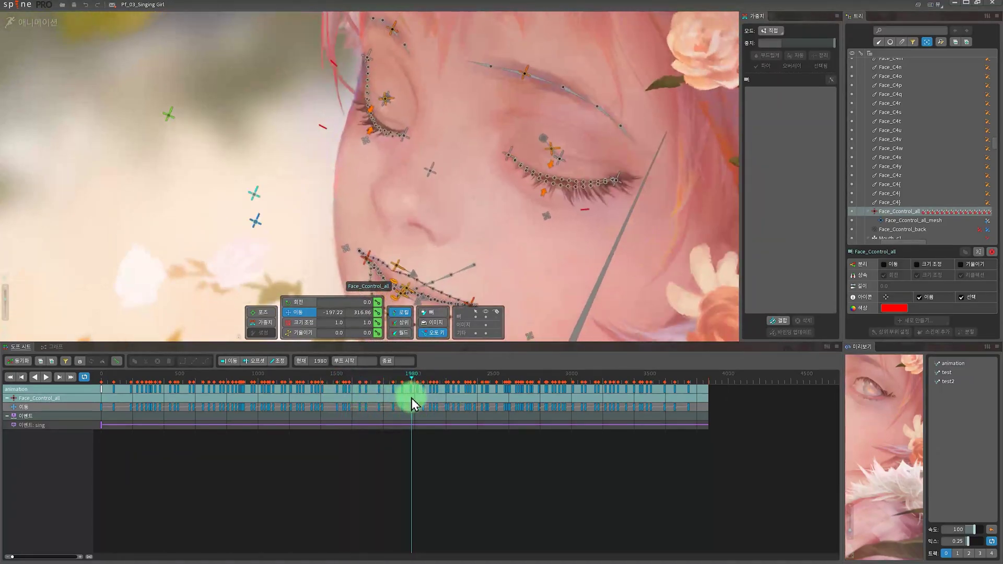
# Step: Examine the whole face and its control bones during playback around frame 665
pyautogui.click(258, 206)
pyautogui.scroll(-3, 258, 205)
pyautogui.moveTo(349, 237); pyautogui.dragTo(212, 204)
pyautogui.scroll(4, 238, 249)
pyautogui.scroll(-1, 212, 204)
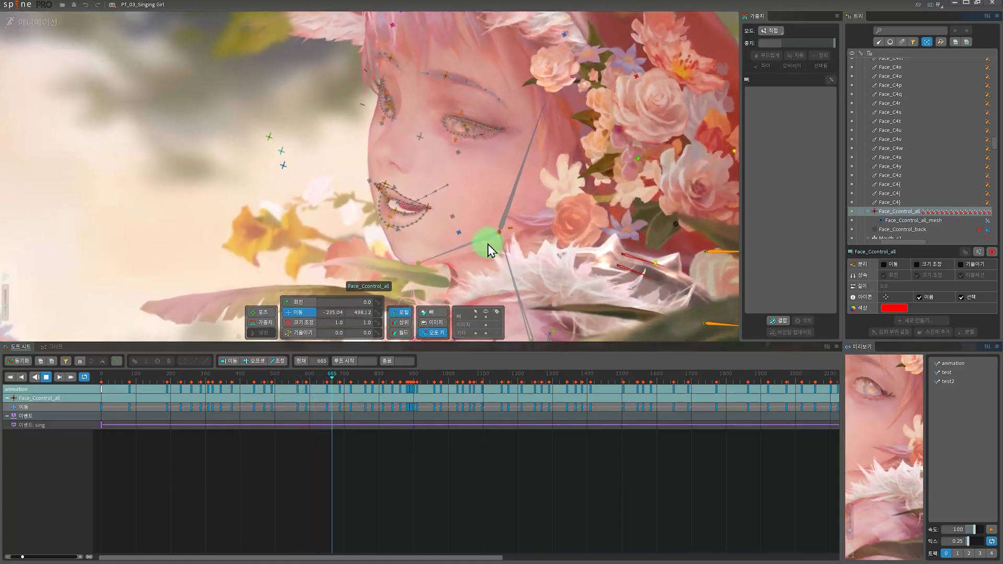
# Step: Switch to the browser and examine the four-pose whip attack sketch on the Darksiders 3 ArtStation page
pyautogui.hotkey('alt', 'Tab')
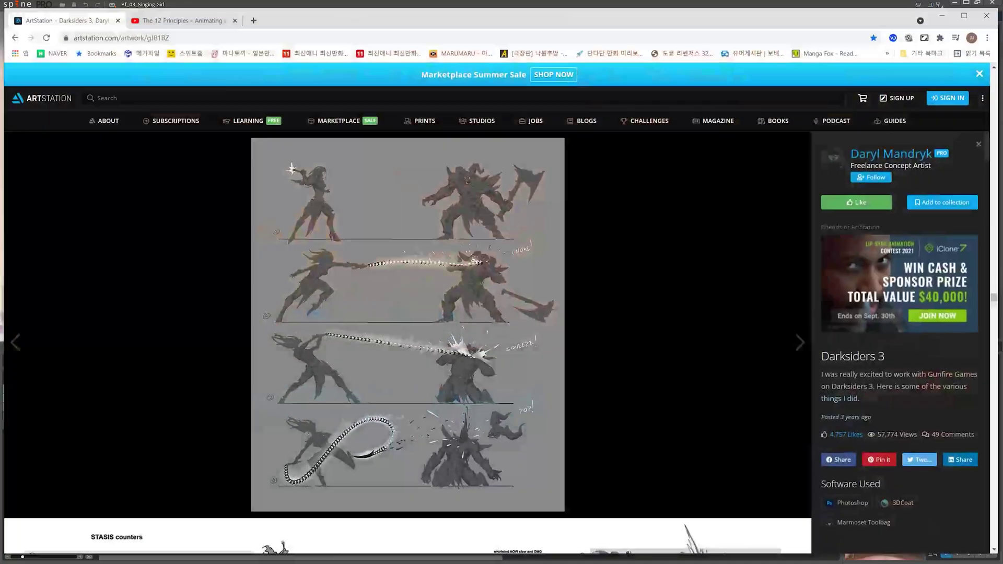
pyautogui.scroll(-1, 613, 266)
pyautogui.scroll(2, 595, 283)
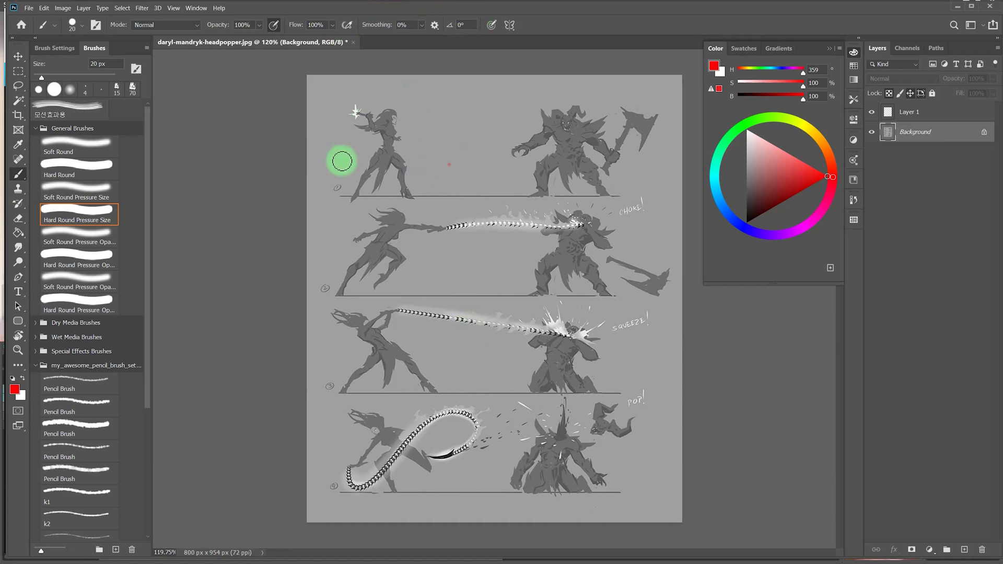
# Step: In Photoshop's daryl-mandryk-headpopper.jpg, mark the four key poses with red circled numbers, underlines and downward arrows from pose to pose
pyautogui.moveTo(335, 202); pyautogui.dragTo(403, 202)
pyautogui.click(343, 207)
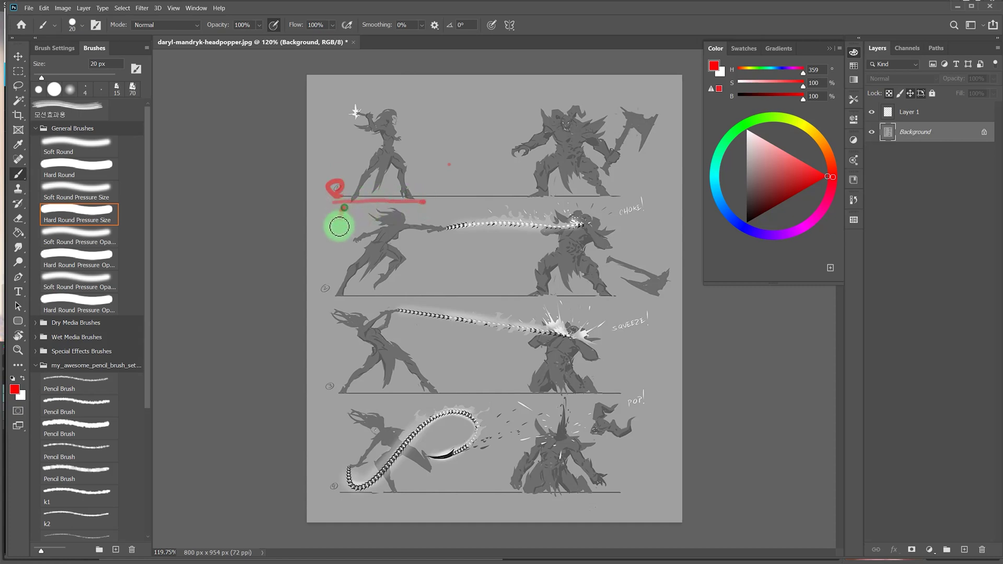
pyautogui.moveTo(341, 220); pyautogui.dragTo(339, 242)
pyautogui.moveTo(334, 234); pyautogui.dragTo(344, 234)
pyautogui.moveTo(327, 298); pyautogui.dragTo(417, 297)
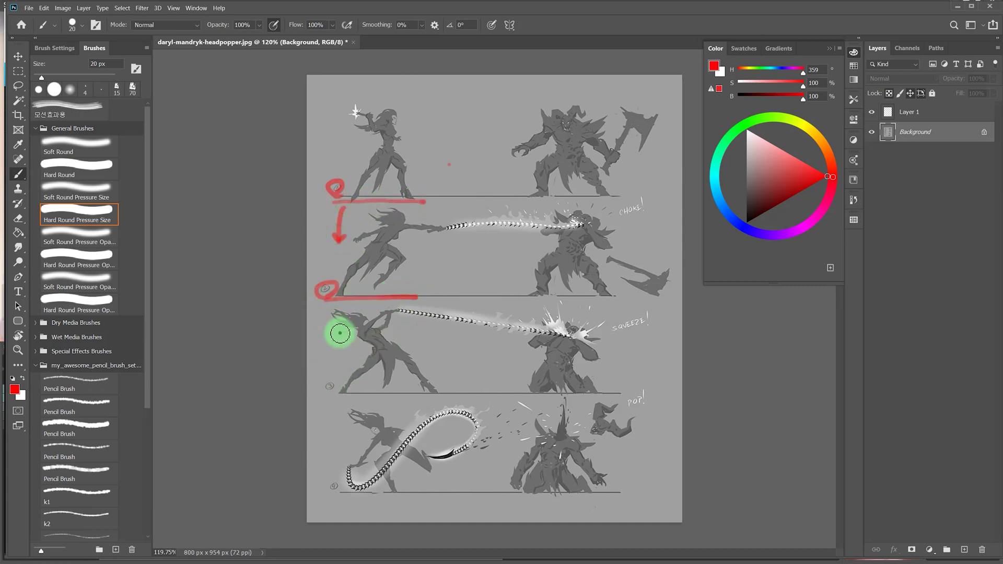
pyautogui.moveTo(339, 333)
pyautogui.mouseDown()
pyautogui.moveTo(337, 387)
pyautogui.moveTo(325, 398)
pyautogui.moveTo(401, 397)
pyautogui.mouseUp()
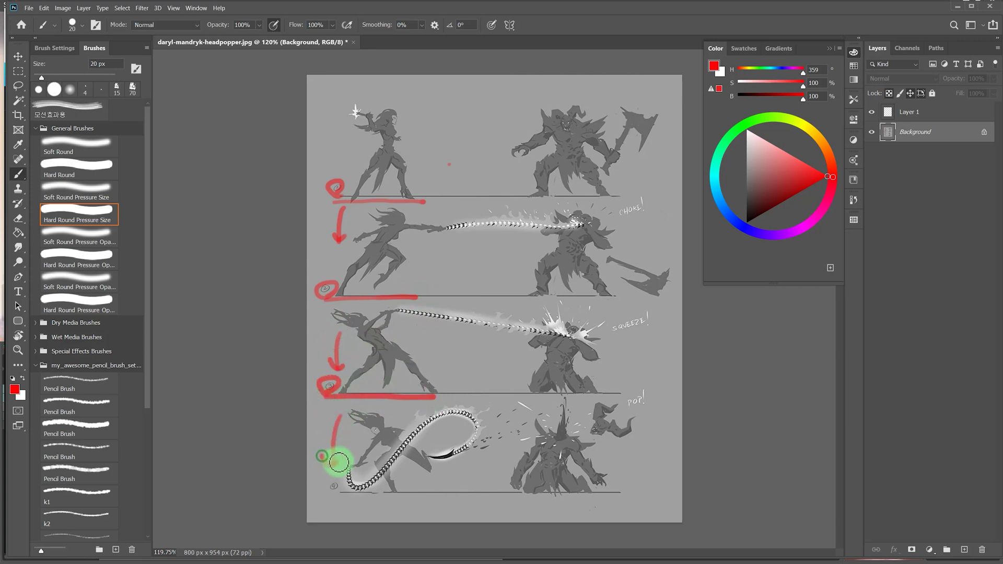
pyautogui.moveTo(322, 492); pyautogui.dragTo(436, 494)
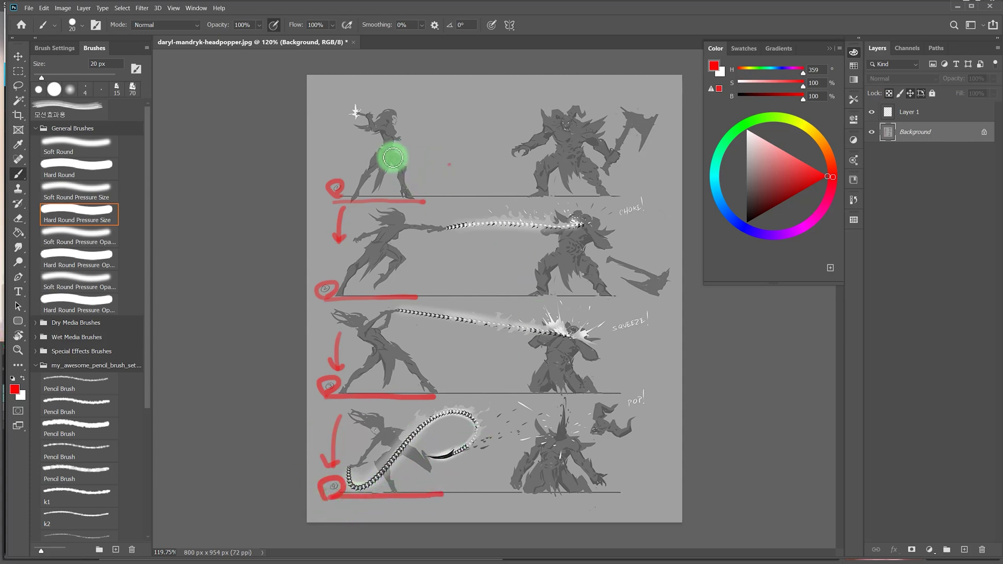
# Step: Draw red motion arrows beside the first two poses and a long curve running down past all four rows
pyautogui.moveTo(429, 162); pyautogui.dragTo(439, 188)
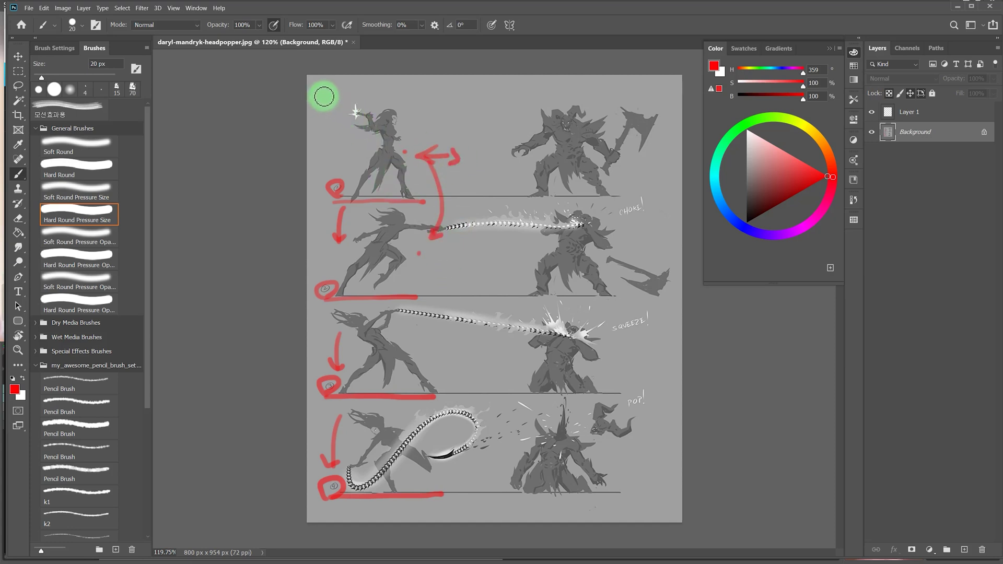
pyautogui.moveTo(439, 102)
pyautogui.mouseDown()
pyautogui.moveTo(484, 228)
pyautogui.moveTo(454, 489)
pyautogui.mouseUp()
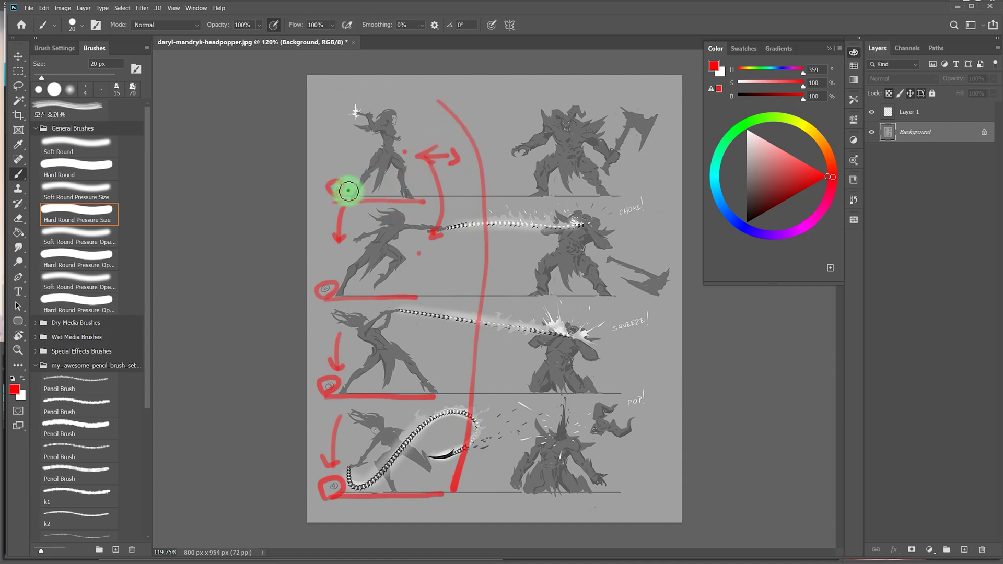
# Step: Draw a red horizontal timeline with tick marks beneath the first pose row, and extend the marks around the last pose
pyautogui.moveTo(347, 192)
pyautogui.mouseDown()
pyautogui.moveTo(387, 205)
pyautogui.moveTo(431, 202)
pyautogui.mouseUp()
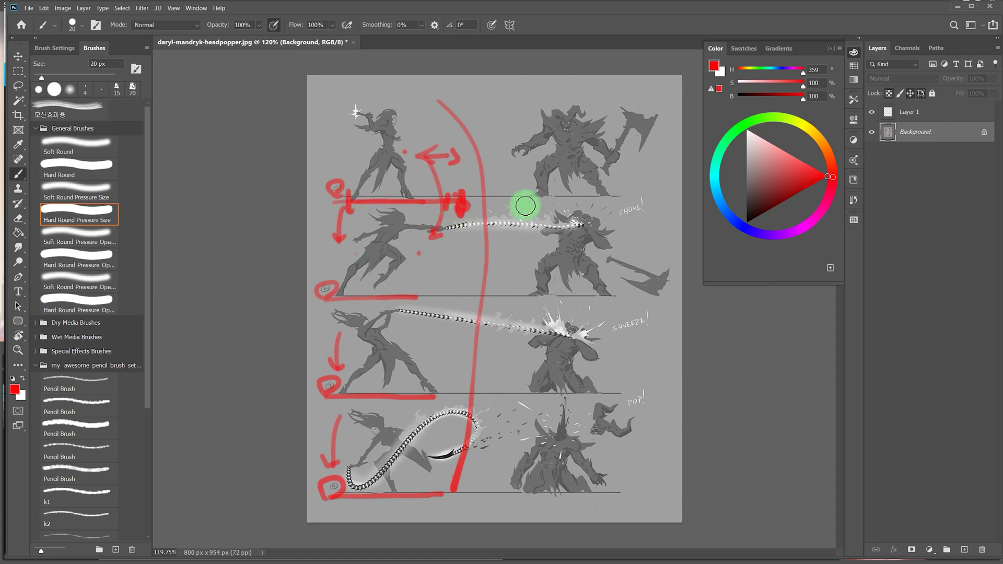
pyautogui.moveTo(469, 204)
pyautogui.mouseDown()
pyautogui.moveTo(562, 205)
pyautogui.moveTo(545, 230)
pyautogui.moveTo(625, 202)
pyautogui.moveTo(664, 206)
pyautogui.moveTo(670, 192)
pyautogui.moveTo(680, 230)
pyautogui.mouseUp()
pyautogui.moveTo(399, 470)
pyautogui.mouseDown()
pyautogui.moveTo(320, 467)
pyautogui.moveTo(339, 491)
pyautogui.moveTo(450, 501)
pyautogui.mouseUp()
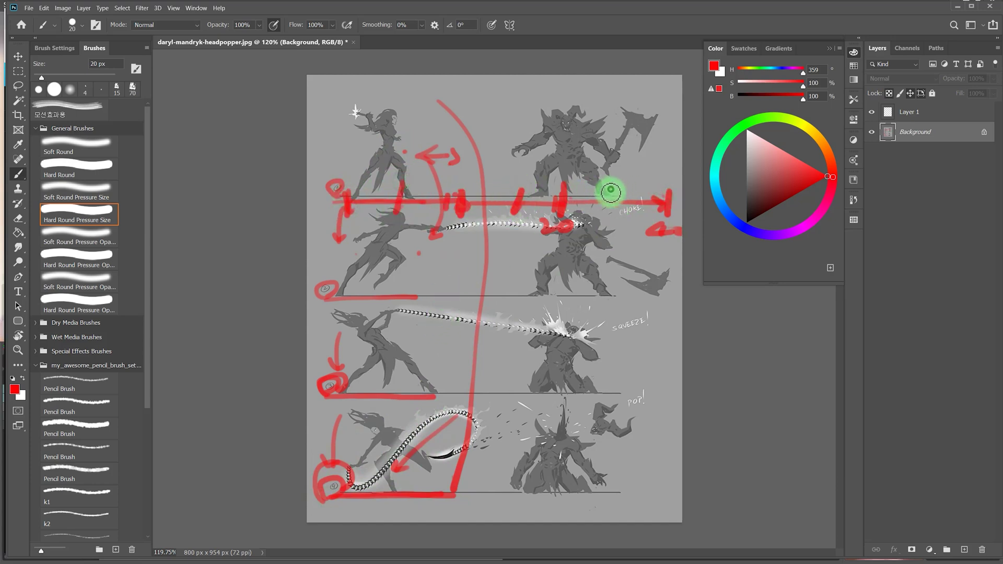
pyautogui.moveTo(609, 189); pyautogui.dragTo(603, 209)
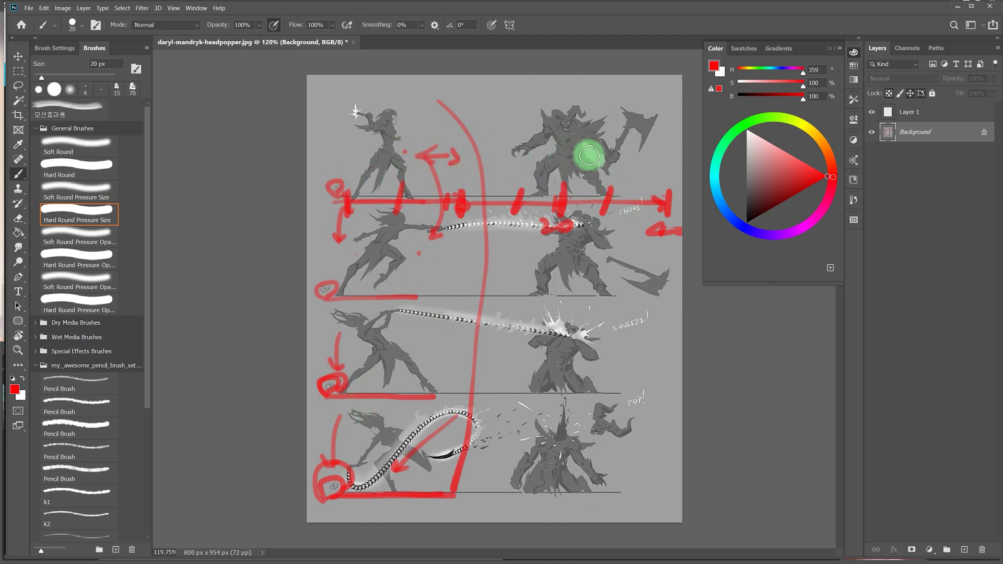
# Step: Return to the browser and examine the YouTube page of Esoteric Software's 12 Principles animating video
pyautogui.click(959, 10)
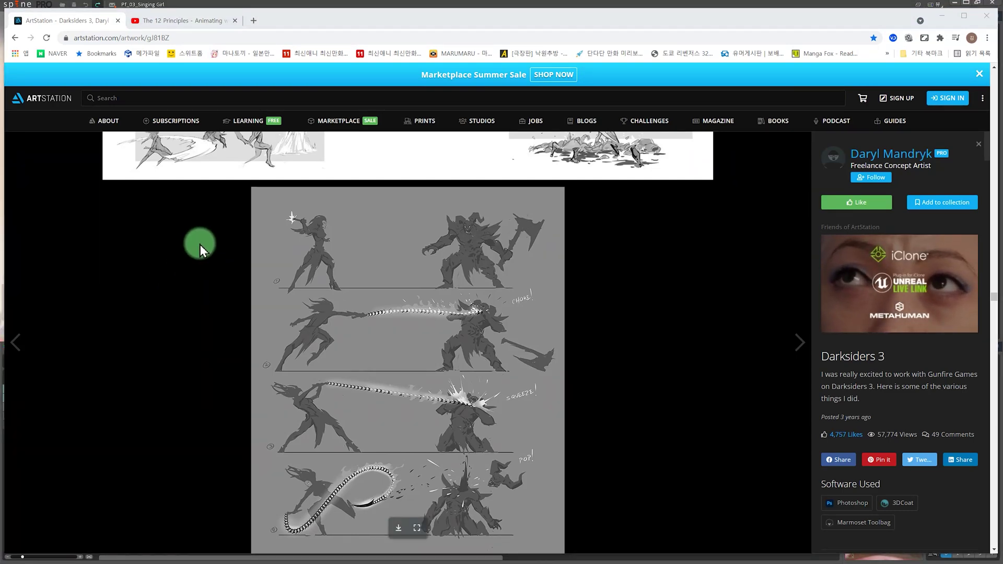
pyautogui.click(172, 20)
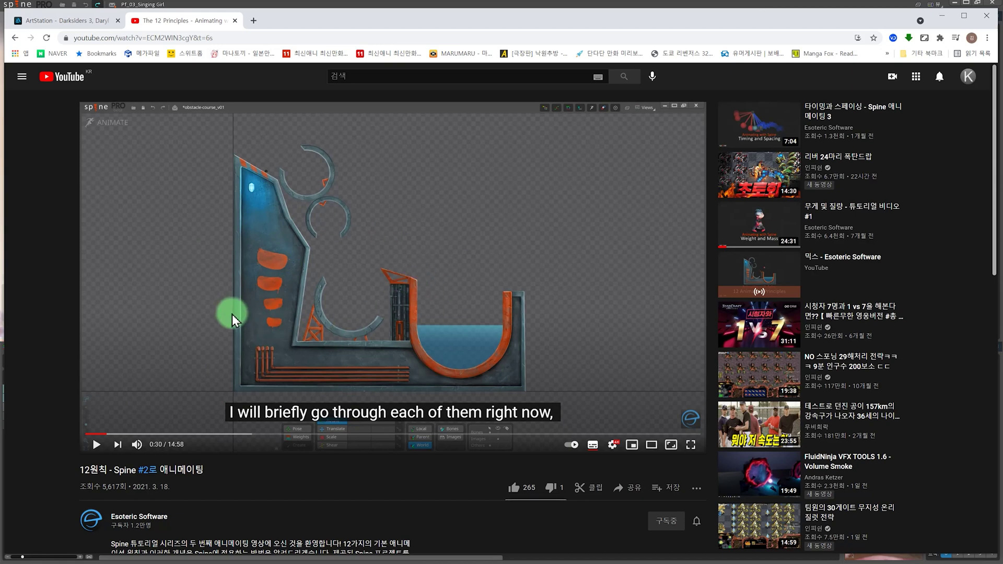
pyautogui.scroll(-2, 231, 314)
pyautogui.scroll(2, 271, 319)
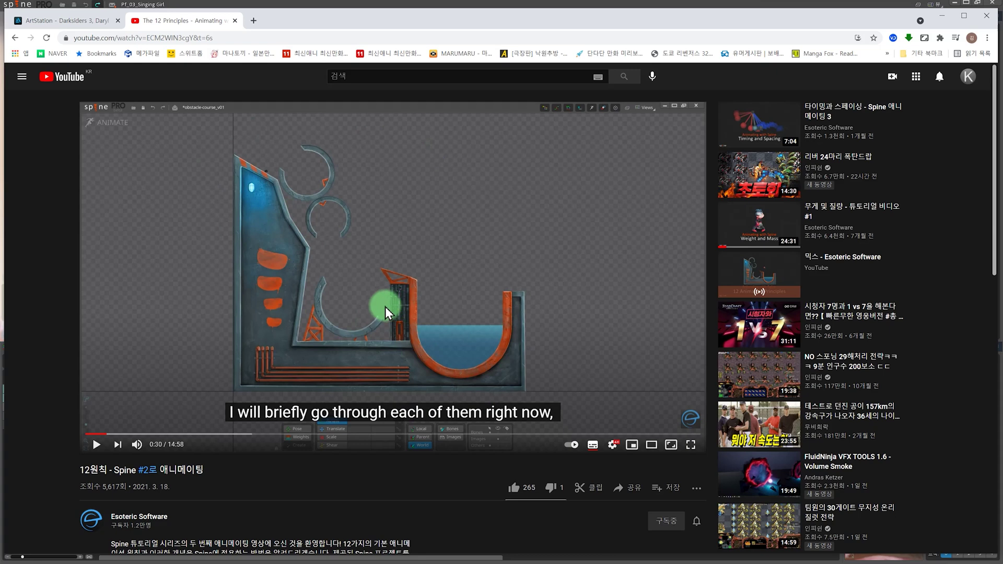
# Step: Switch back to Spine and select the Head_C and cH_C4 bones at the jaw joint together
pyautogui.hotkey('alt', 'Tab')
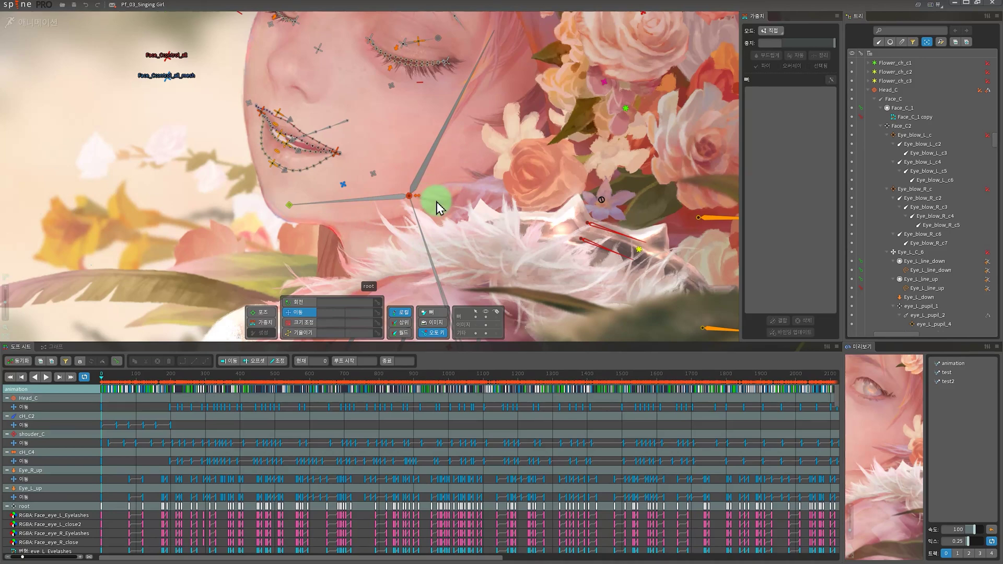
pyautogui.scroll(1, 437, 202)
pyautogui.moveTo(472, 219); pyautogui.dragTo(501, 188)
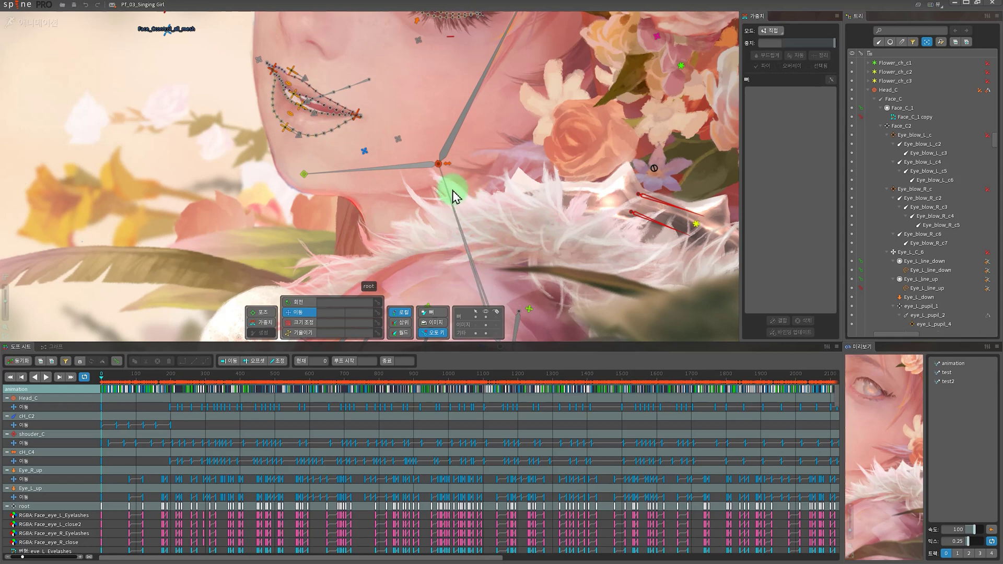
pyautogui.click(436, 168)
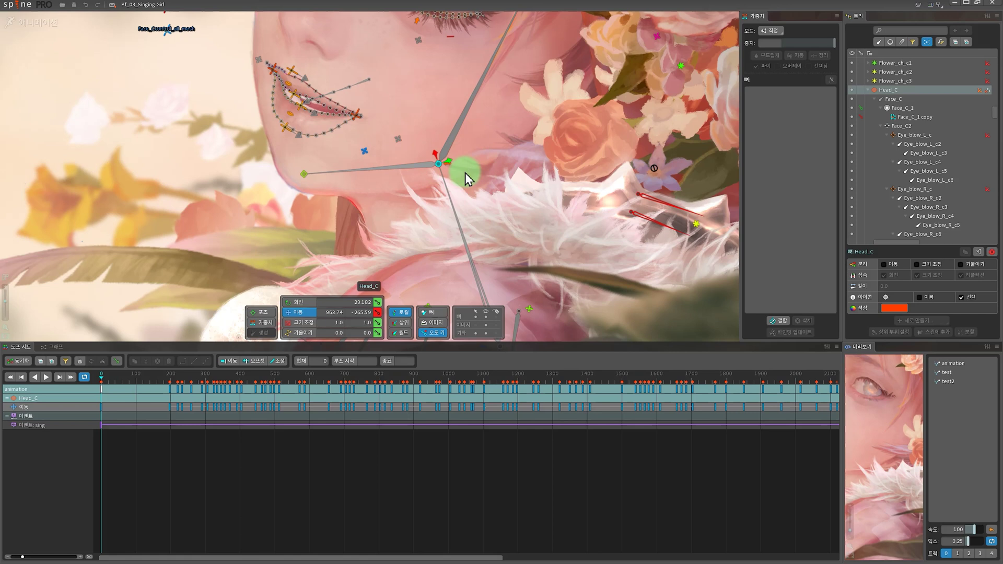
pyautogui.keyDown('ctrl'); pyautogui.click(448, 162); pyautogui.keyUp('ctrl')
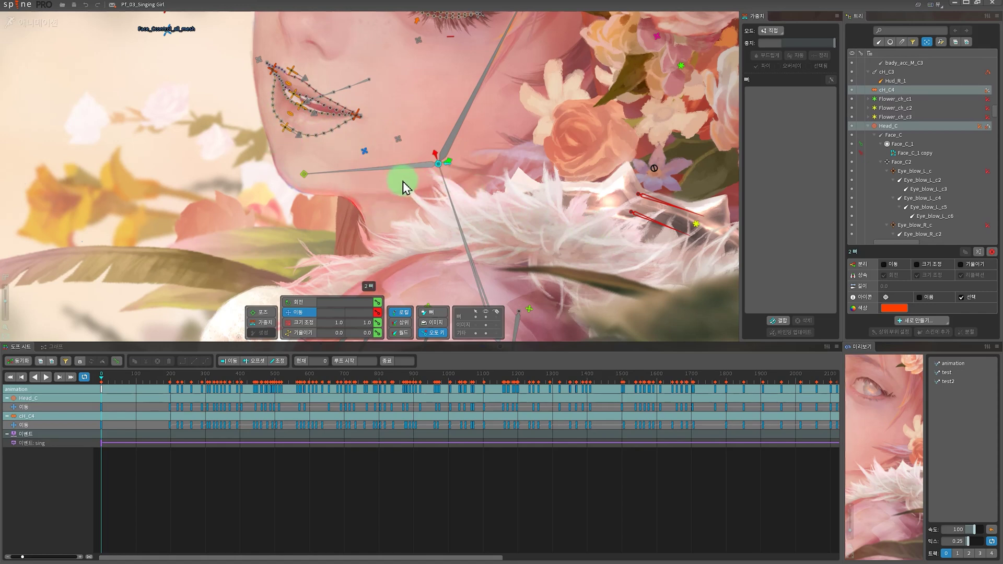
# Step: Play the animation and scrub to frame 280, examining the motion of the Head_C and cH_C4 bones
pyautogui.scroll(5, 405, 186)
pyautogui.press('space')
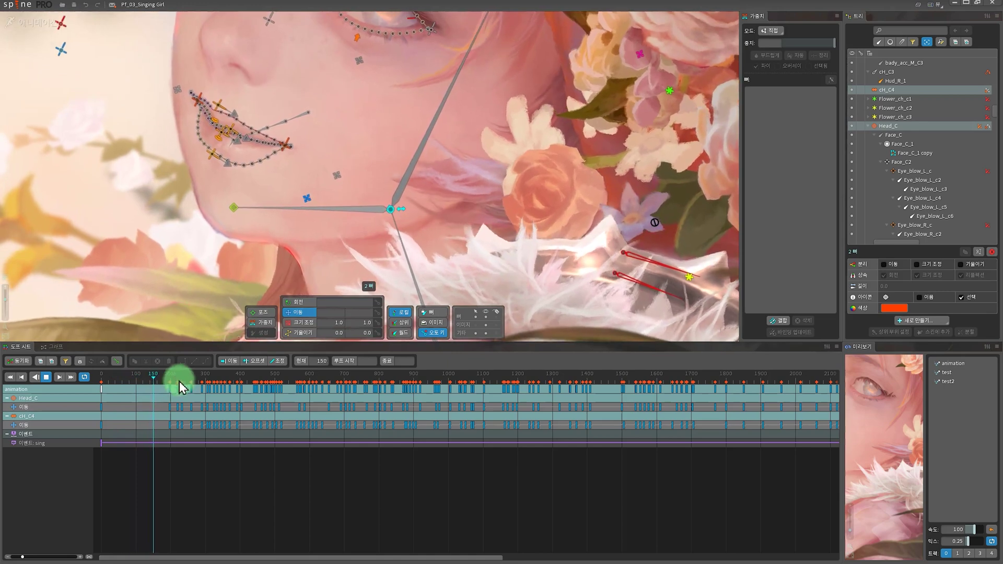
pyautogui.moveTo(179, 388); pyautogui.dragTo(219, 388)
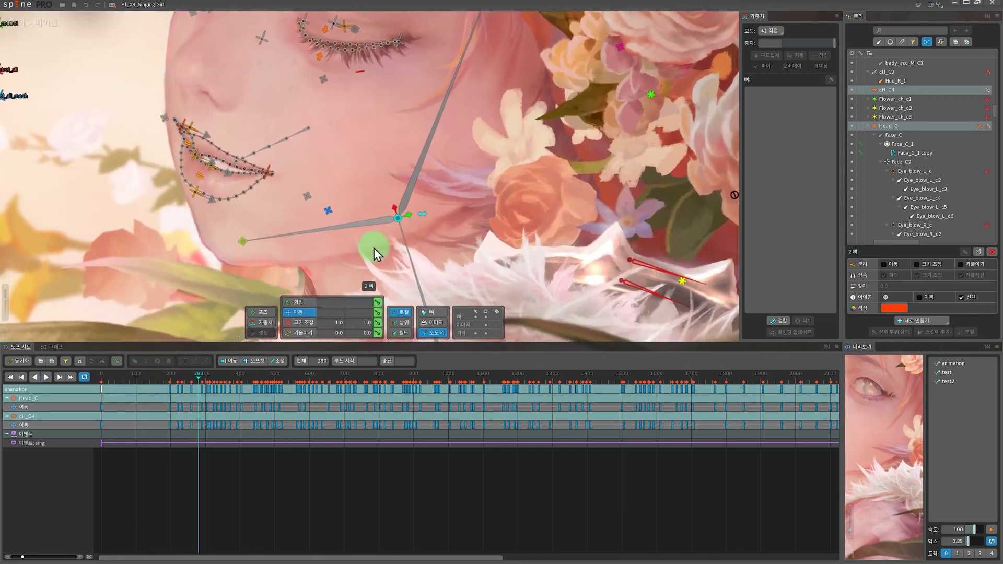
# Step: Play the animation from frame 280 to frame 459 and examine the head and jaw motion around the face
pyautogui.press('space')
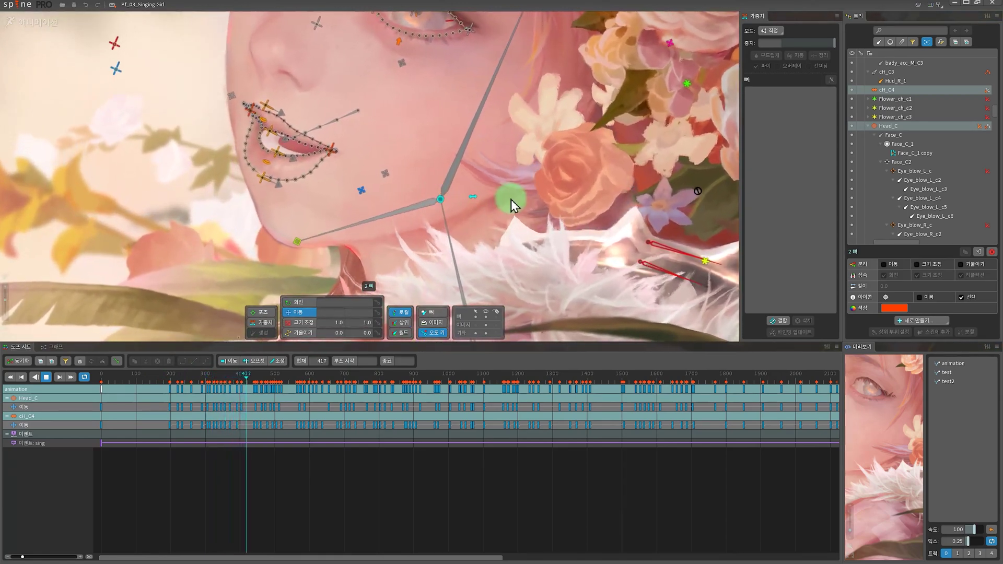
pyautogui.press('space')
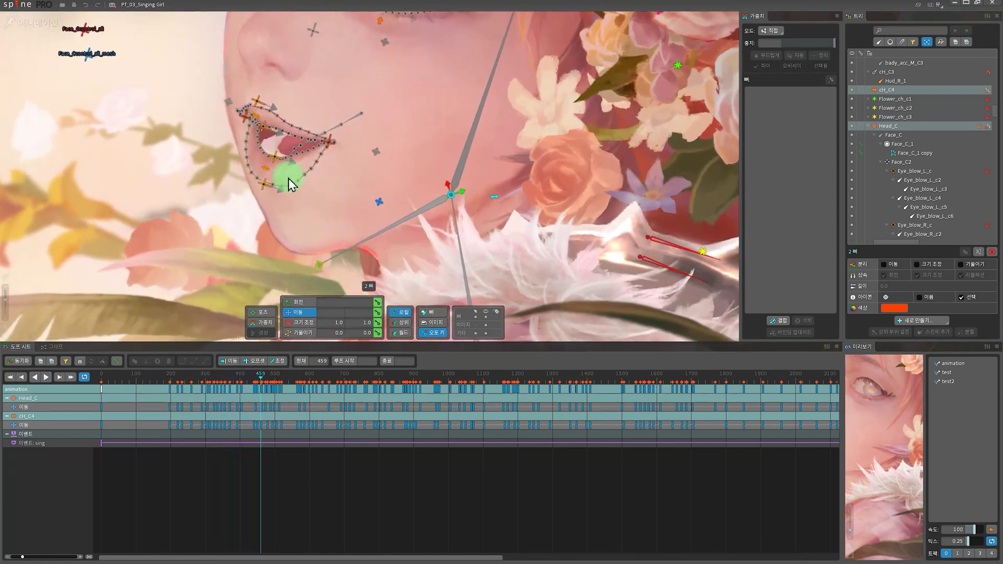
pyautogui.moveTo(290, 182); pyautogui.dragTo(493, 169)
pyautogui.scroll(-2, 454, 150)
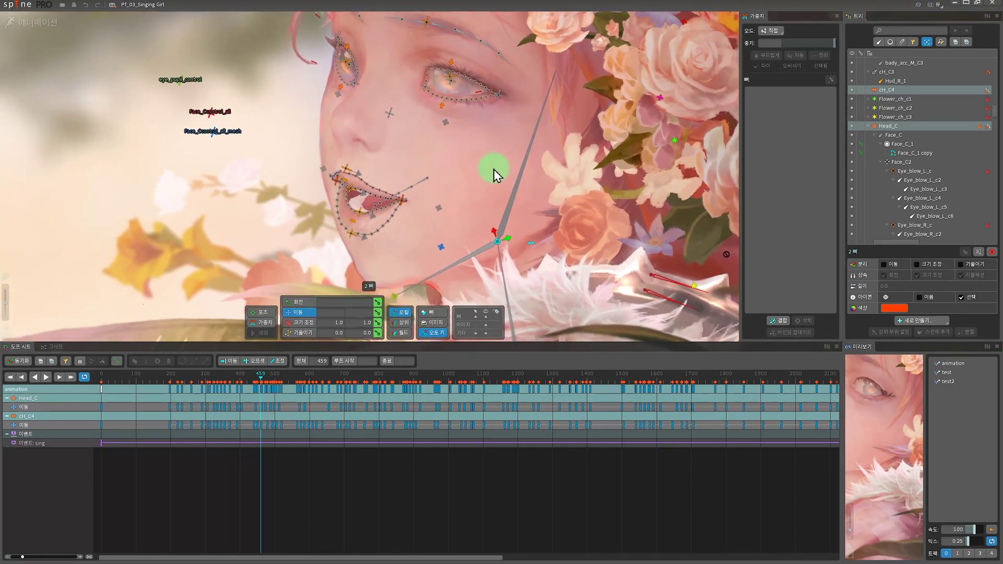
# Step: Select the Face_Ccontrol_all bone and play the animation to frame 521 to examine its keyed motion
pyautogui.click(213, 110)
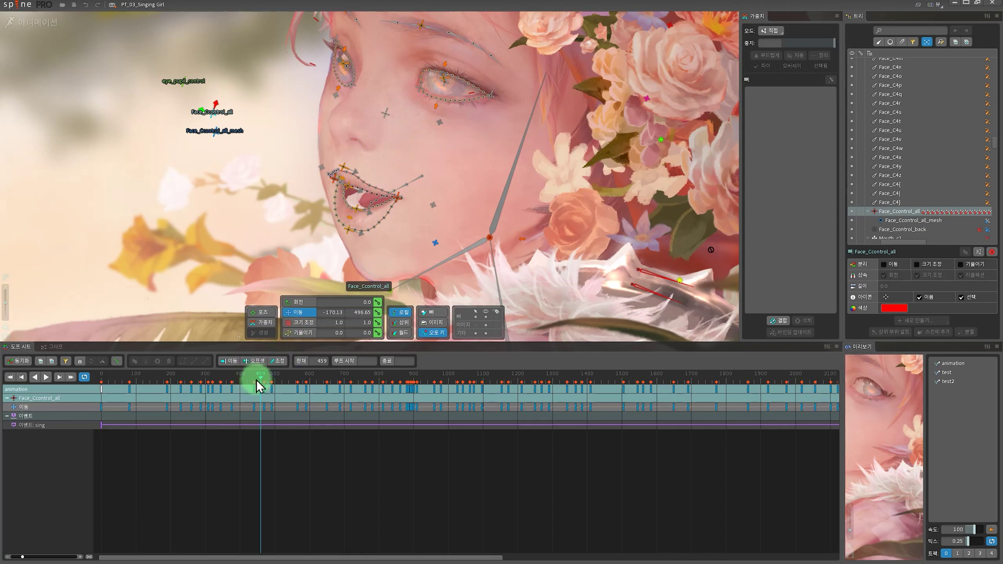
pyautogui.moveTo(257, 381); pyautogui.dragTo(209, 375)
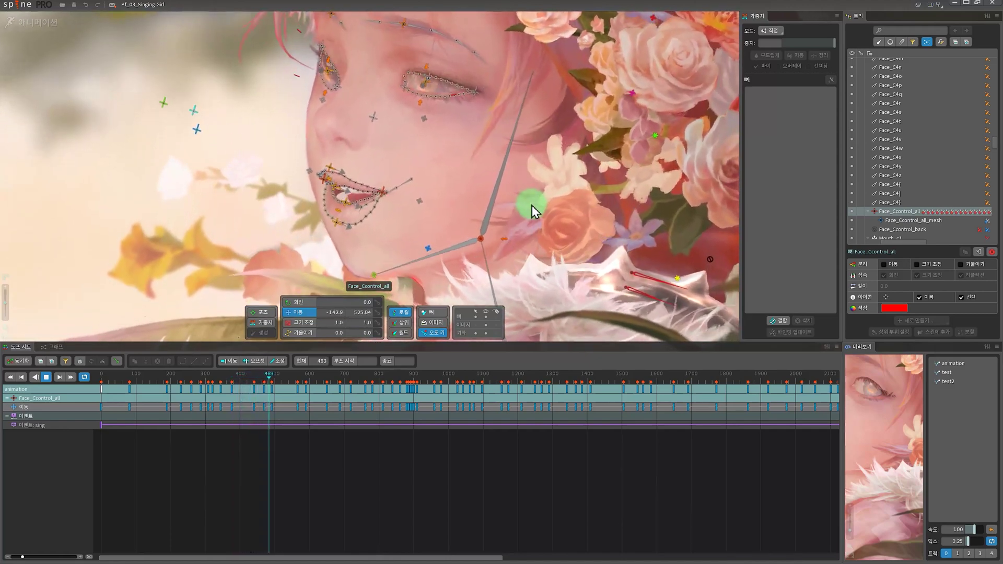
pyautogui.press('space')
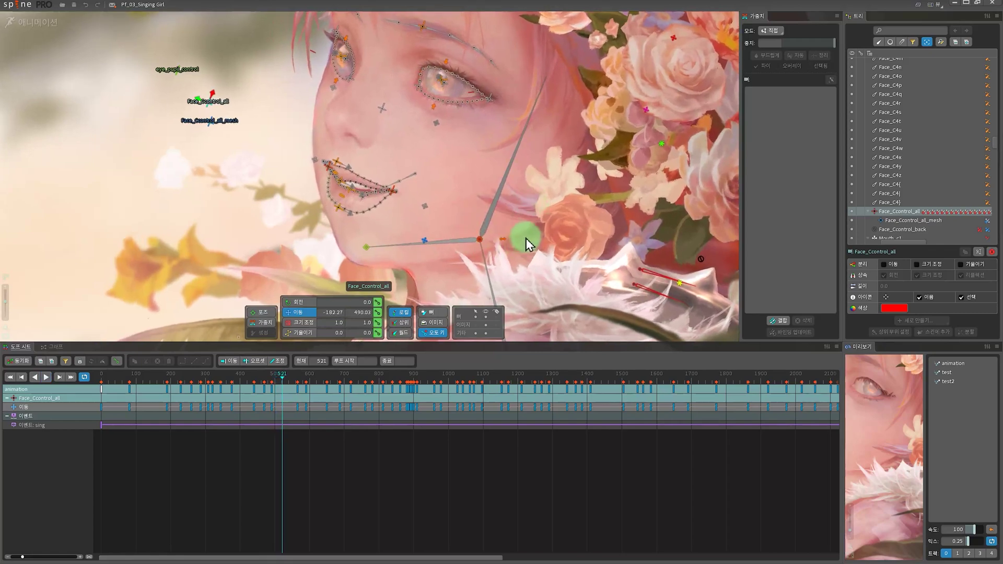
# Step: Select the Mouth_lip_C_down_0 bone and the Face_C9 jaw bone one after the other to compare their keyframes
pyautogui.scroll(2, 439, 264)
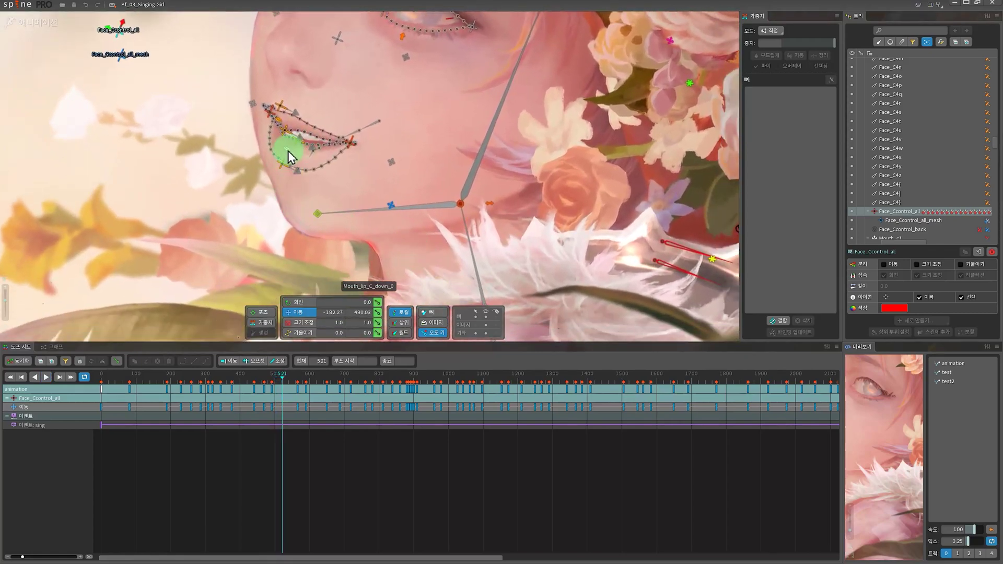
pyautogui.click(289, 156)
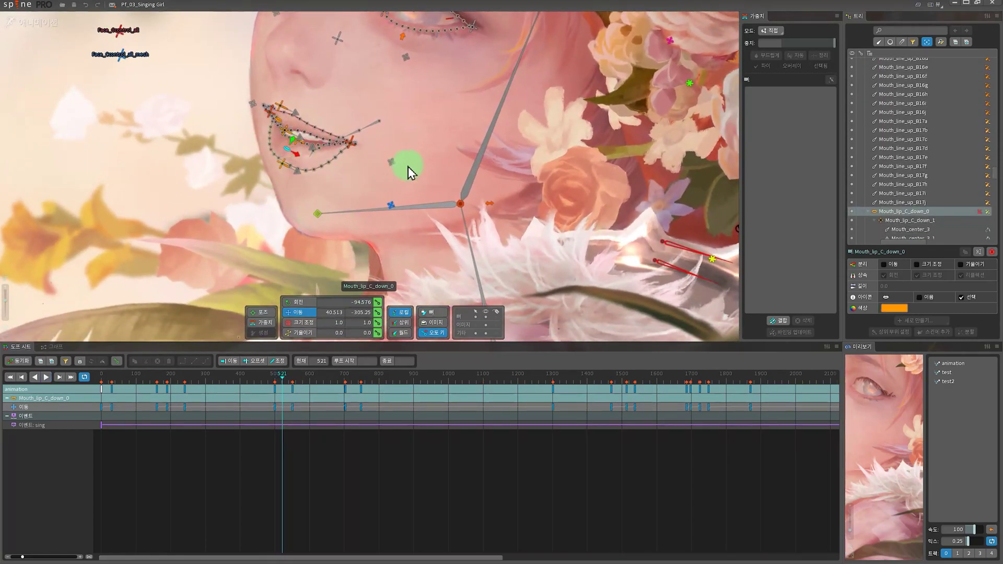
pyautogui.click(432, 208)
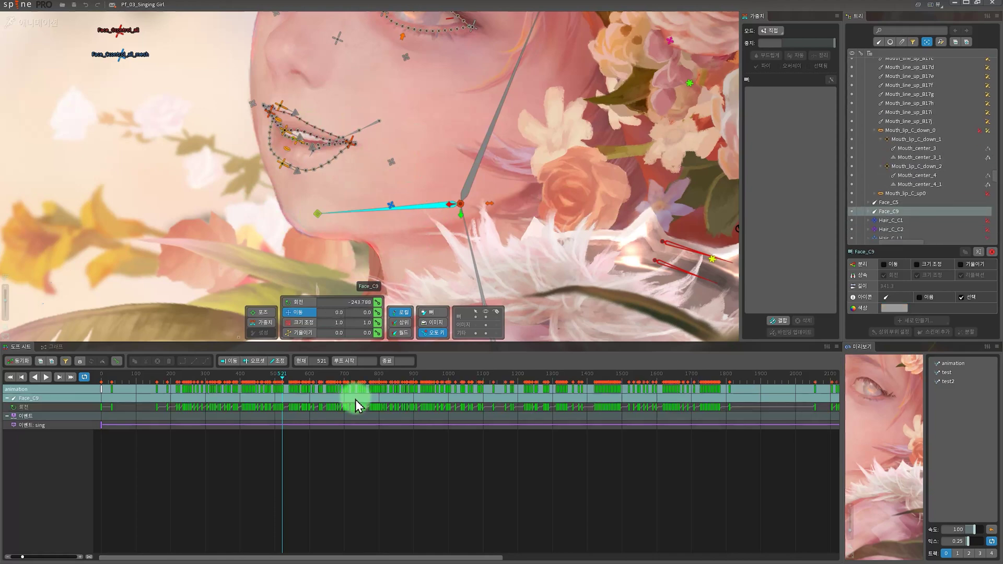
# Step: Play the animation with Face_C9 selected to frame 1135, pausing at frame 1046, and examine the jaw, mouth and eye motion
pyautogui.scroll(-1, 434, 241)
pyautogui.press('l')
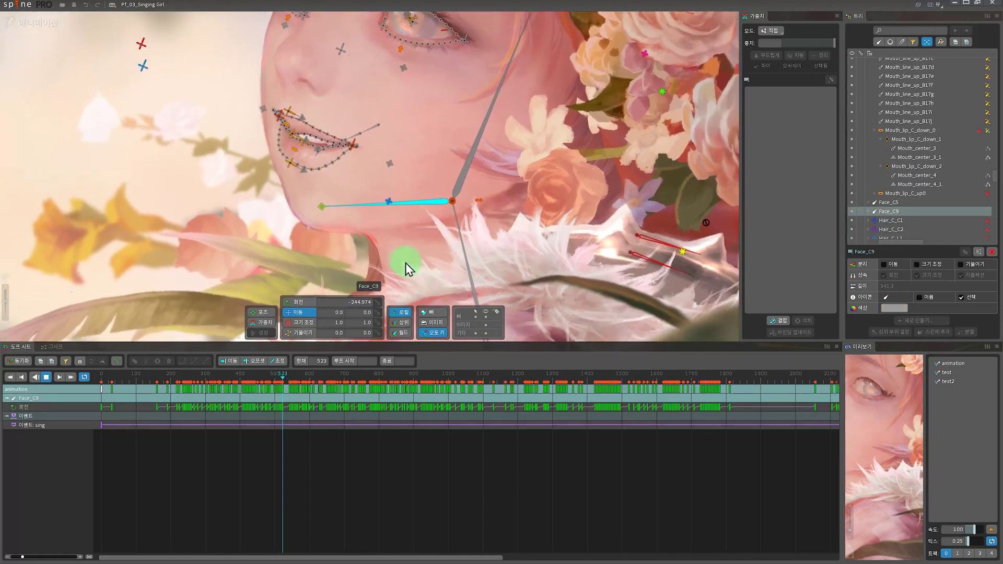
pyautogui.scroll(5, 387, 253)
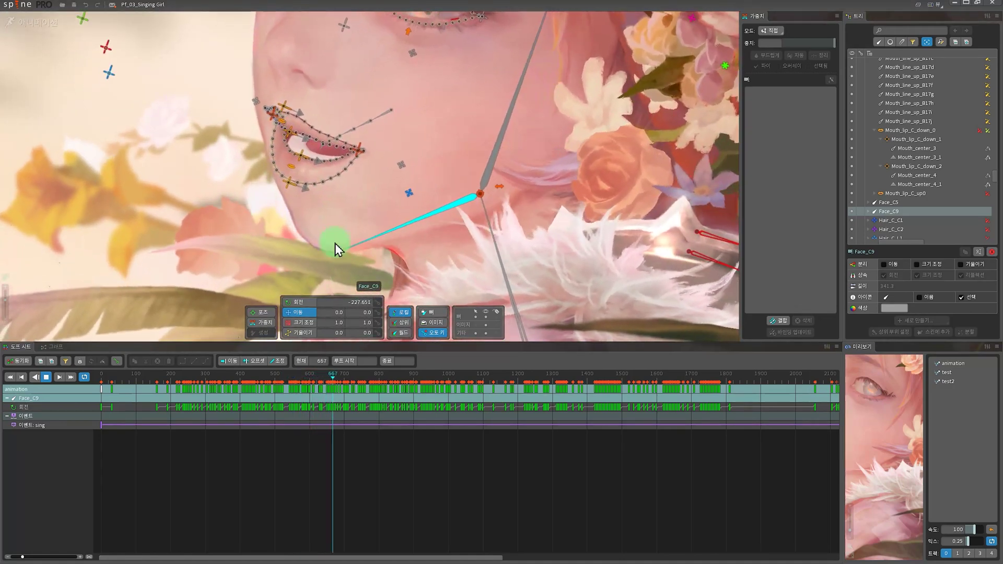
pyautogui.scroll(-2, 203, 190)
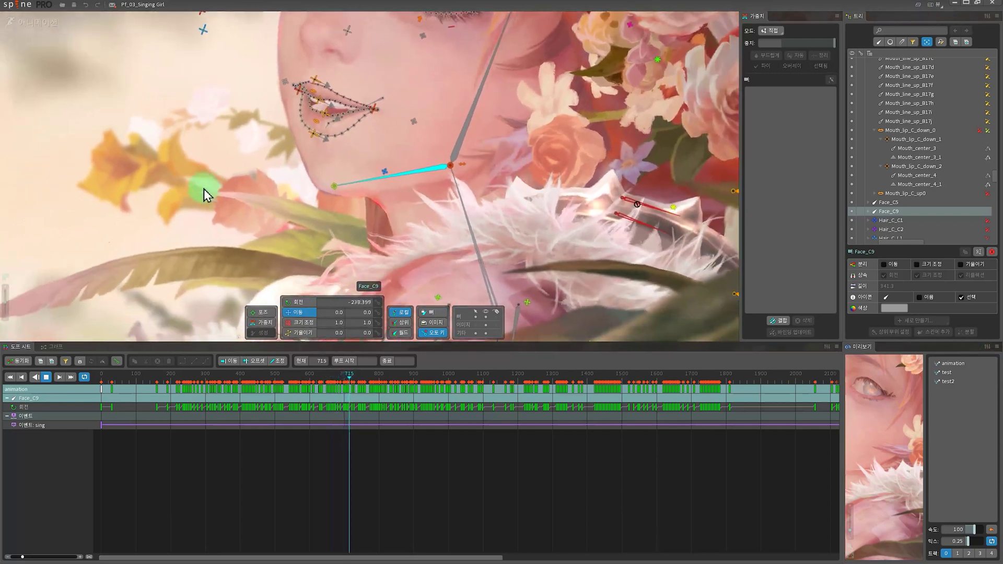
pyautogui.scroll(-1, 270, 194)
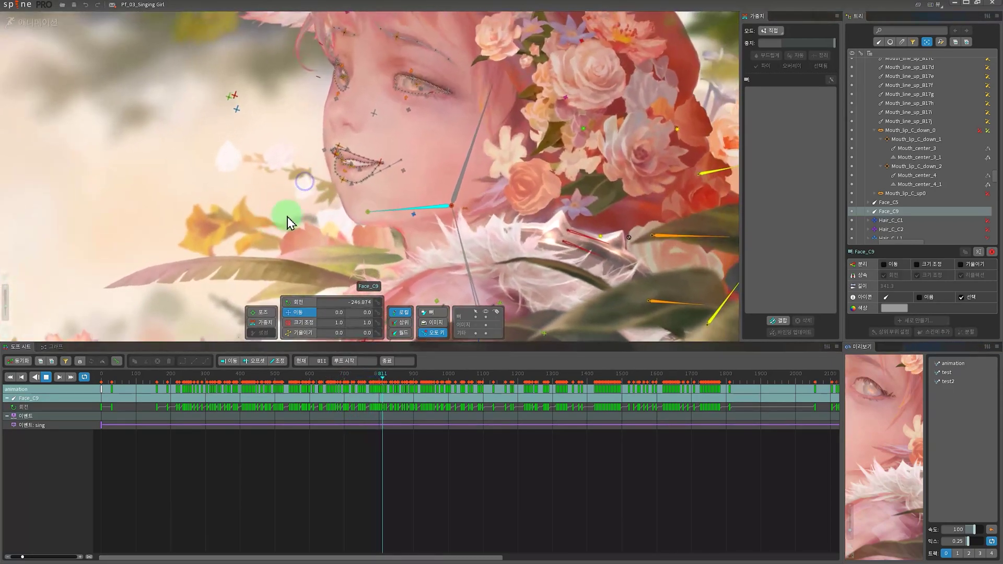
pyautogui.scroll(2, 232, 208)
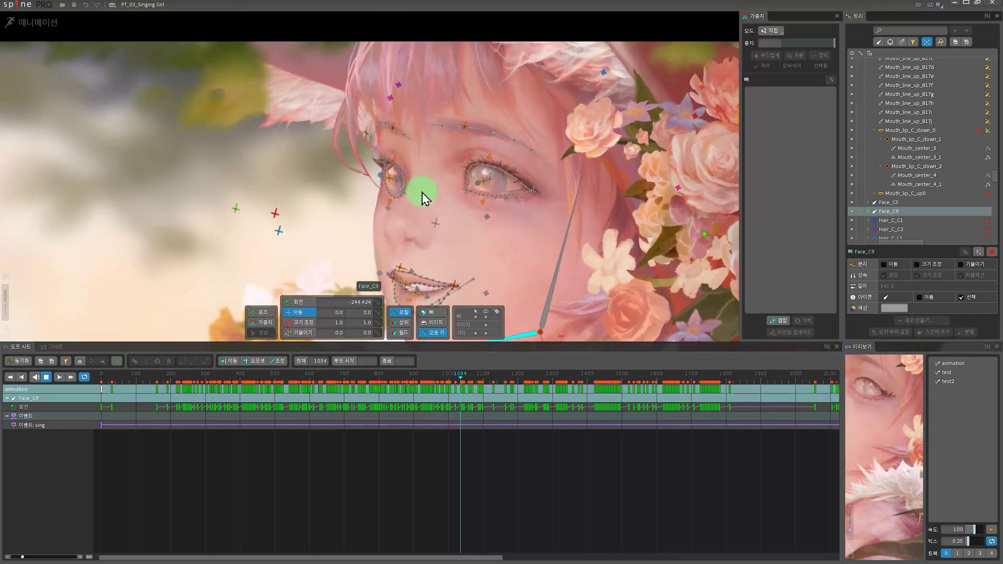
pyautogui.press('space')
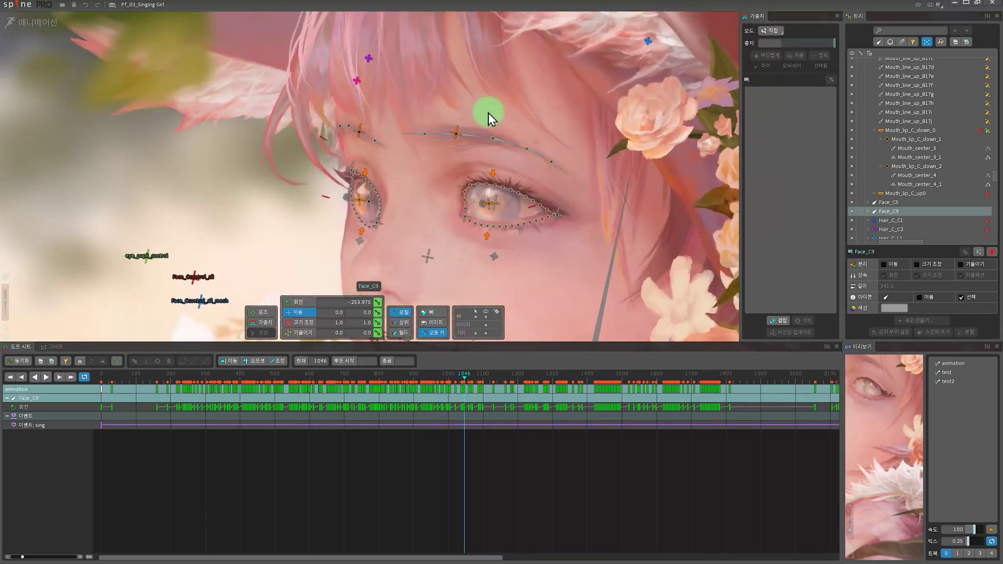
pyautogui.press('space')
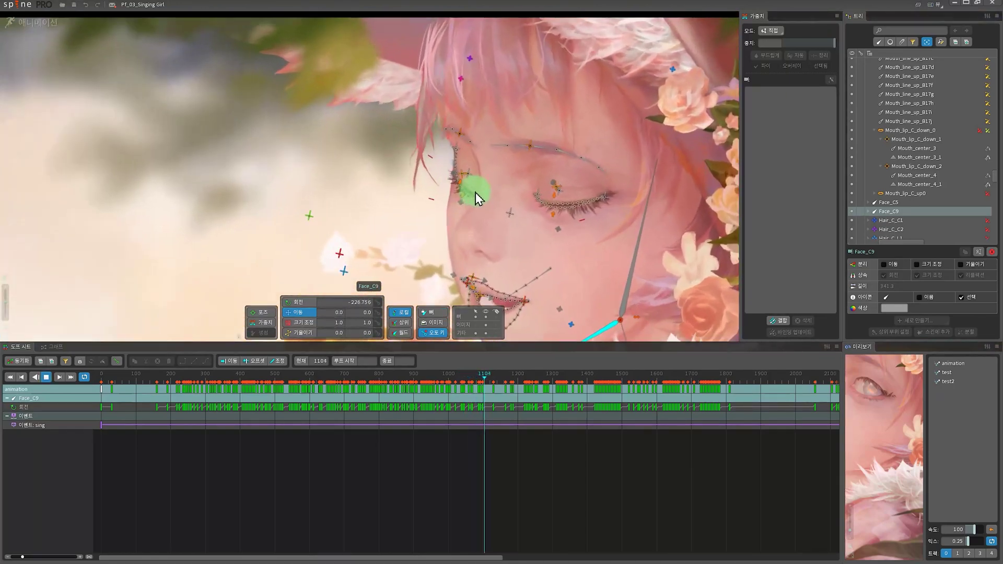
pyautogui.press('space')
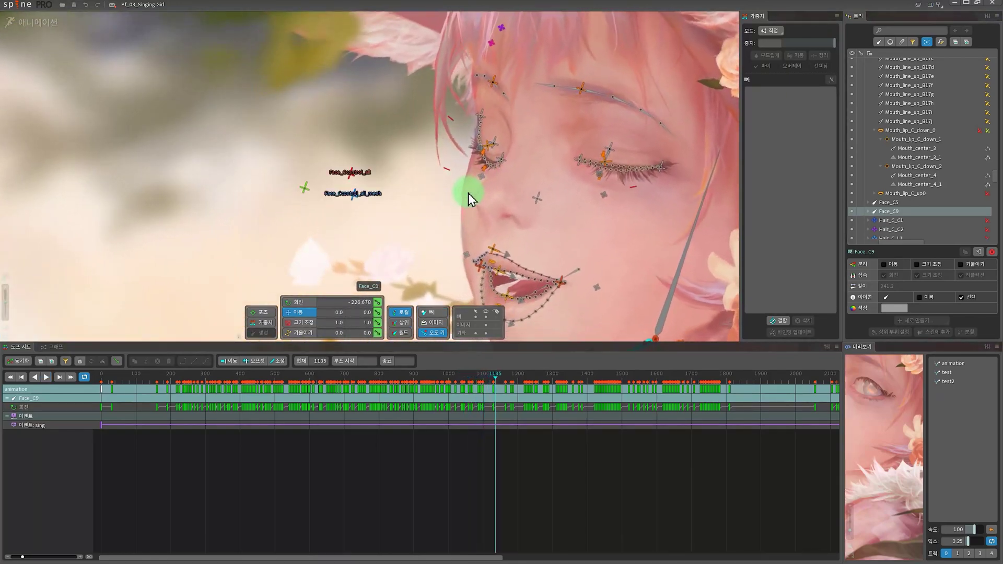
# Step: Select the Face_Ccontrol_all bone and step forward ten frames to frame 1145
pyautogui.click(349, 173)
pyautogui.press('Right')
pyautogui.press('Right')
pyautogui.press('Right')
pyautogui.press('Right')
pyautogui.press('Right')
pyautogui.press('Right')
pyautogui.press('Right')
pyautogui.press('Right')
pyautogui.press('Right')
pyautogui.press('Right')
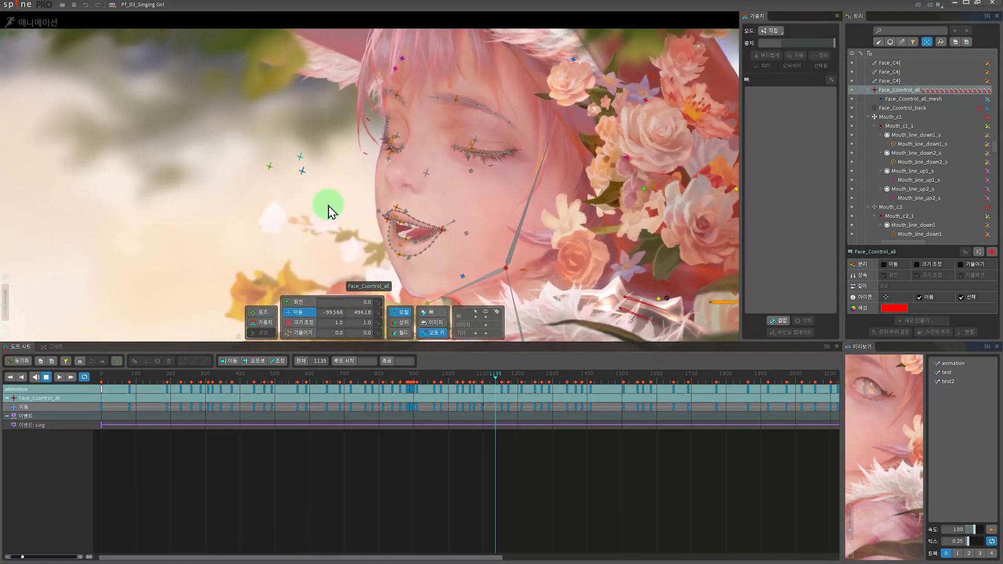
# Step: Select the eye_pupil_control bone and scrub the timeline back to frame 839
pyautogui.scroll(5, 323, 201)
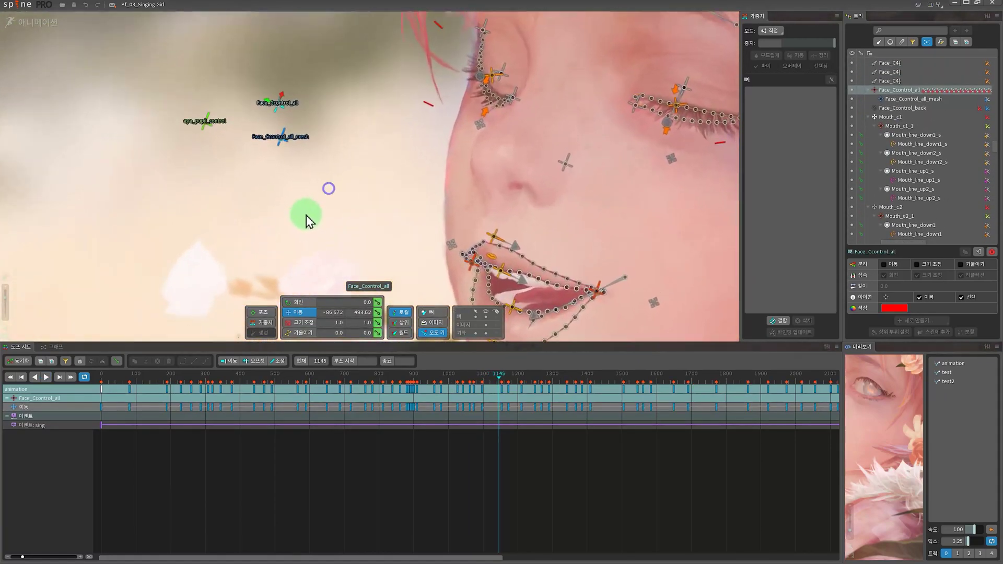
pyautogui.click(214, 135)
pyautogui.scroll(-3, 321, 172)
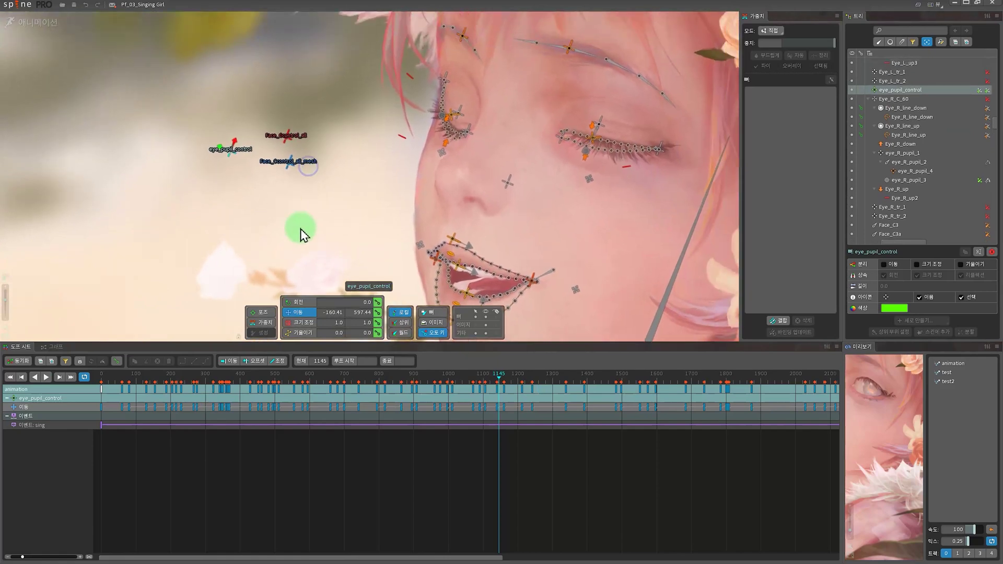
pyautogui.click(399, 374)
pyautogui.moveTo(398, 374); pyautogui.dragTo(392, 374)
# Step: Try shifting the pupils by moving the eye_pupil_control bone toward Face_Ccontrol_all at frame 839
pyautogui.click(203, 208)
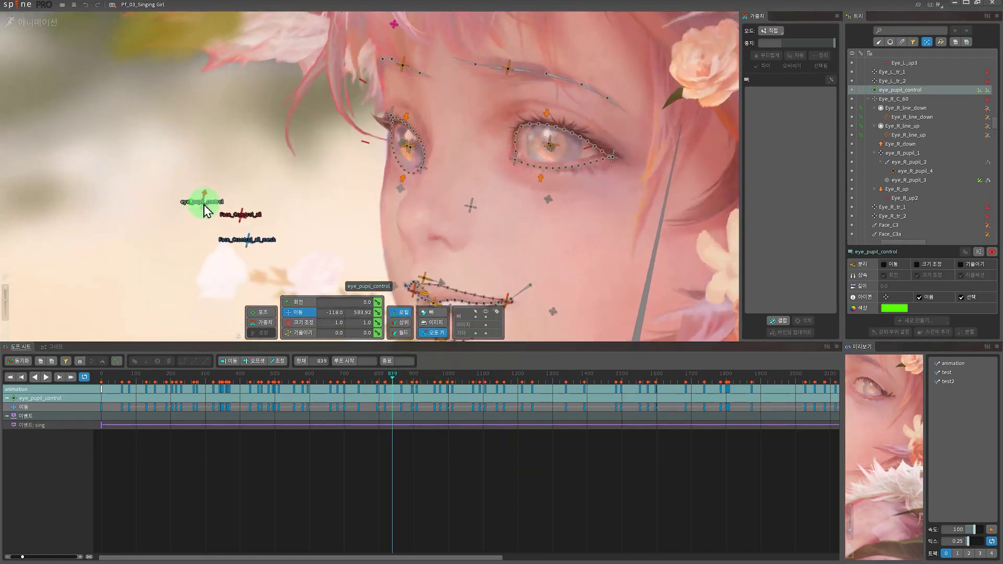
pyautogui.moveTo(230, 212)
pyautogui.mouseDown()
pyautogui.moveTo(198, 196)
pyautogui.moveTo(214, 219)
pyautogui.moveTo(210, 201)
pyautogui.moveTo(190, 205)
pyautogui.moveTo(221, 215)
pyautogui.mouseUp()
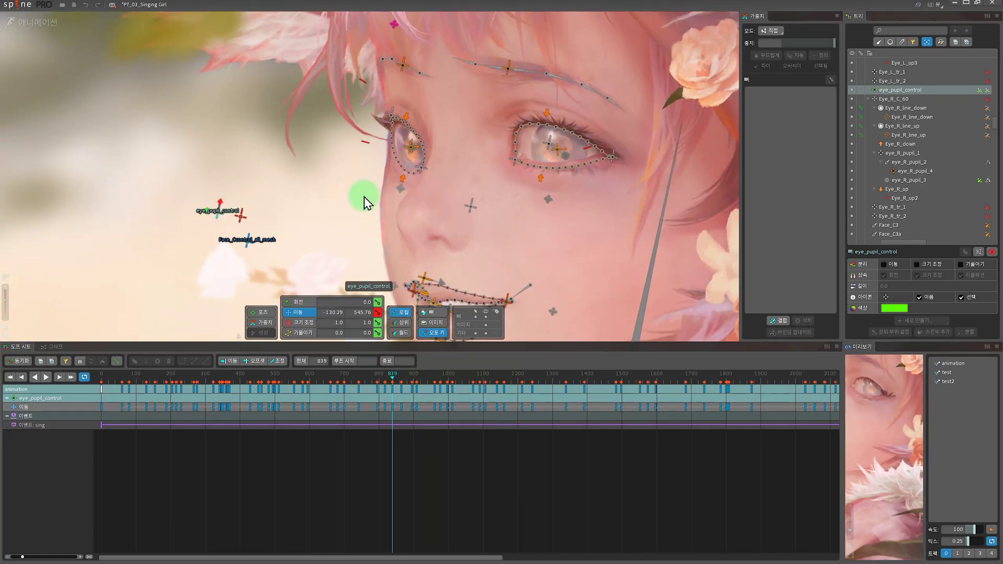
pyautogui.moveTo(364, 203)
pyautogui.mouseDown()
pyautogui.moveTo(419, 198)
pyautogui.moveTo(374, 211)
pyautogui.moveTo(336, 157)
pyautogui.moveTo(376, 190)
pyautogui.mouseUp()
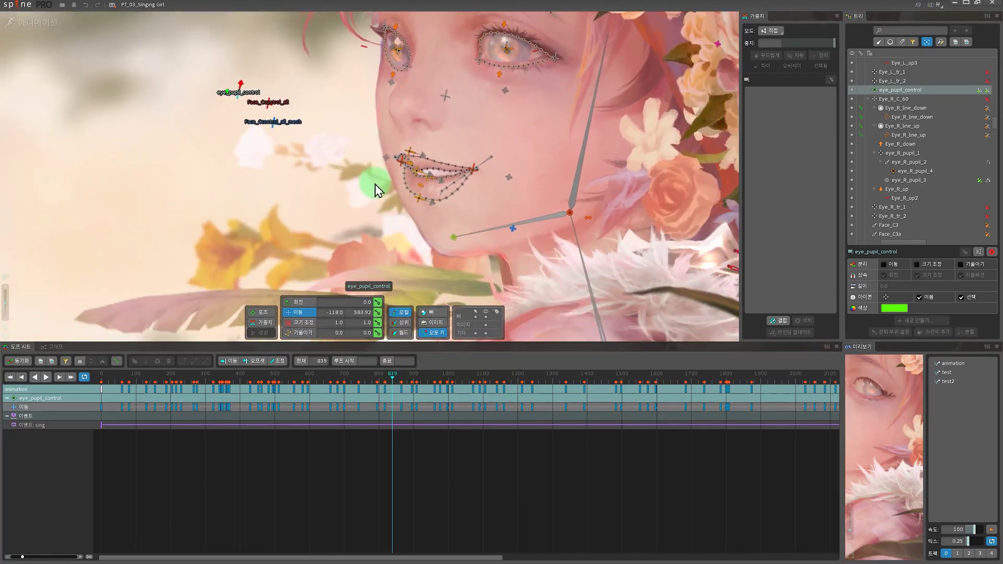
# Step: Play the animation from frame 839 to frame 943 with the whole upper body in view to examine the eye motion
pyautogui.scroll(-5, 376, 191)
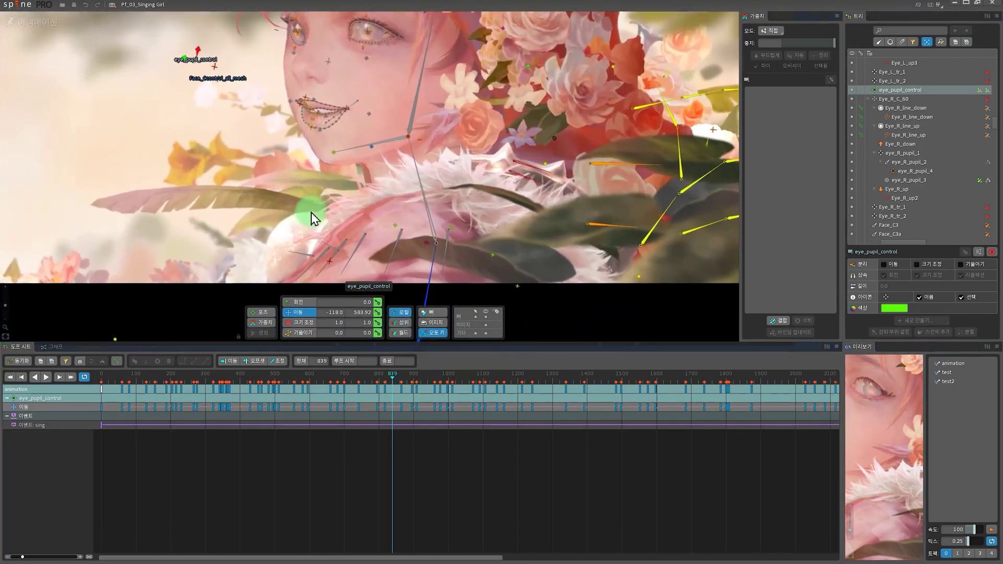
pyautogui.press('space')
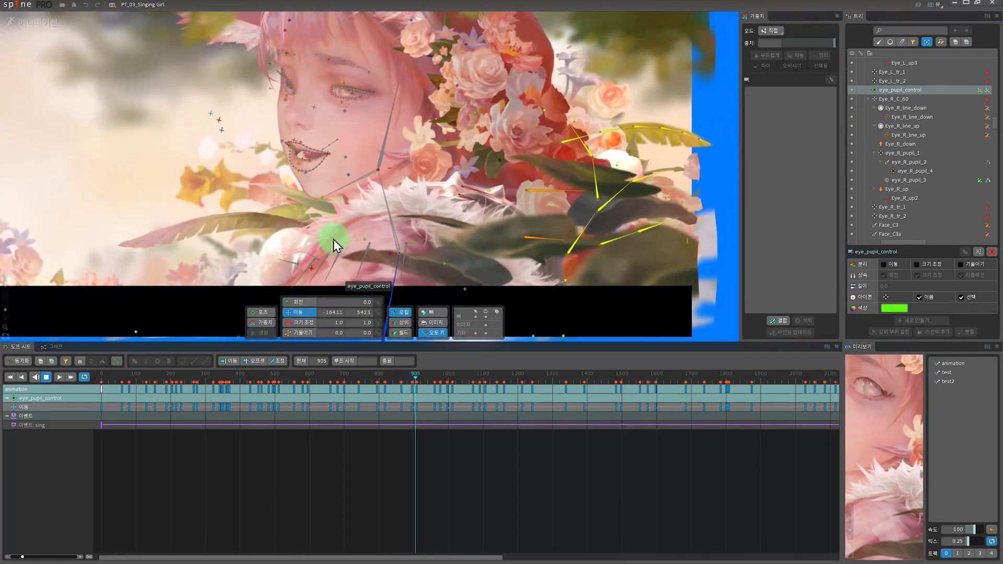
pyautogui.press('space')
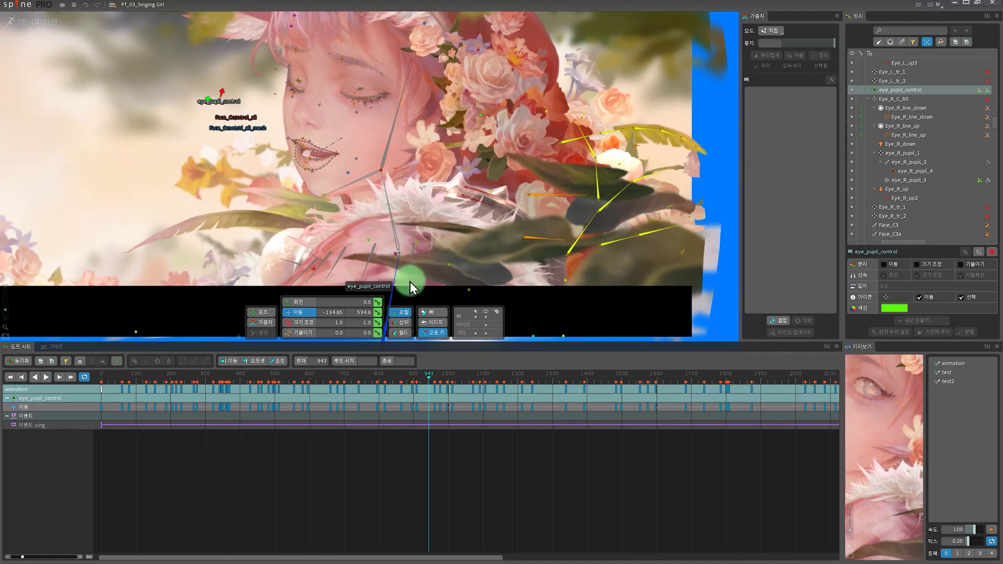
# Step: Select the blue cH_C2 torso bone below the chest to examine its keyframes
pyautogui.scroll(-3, 473, 235)
pyautogui.scroll(3, 435, 225)
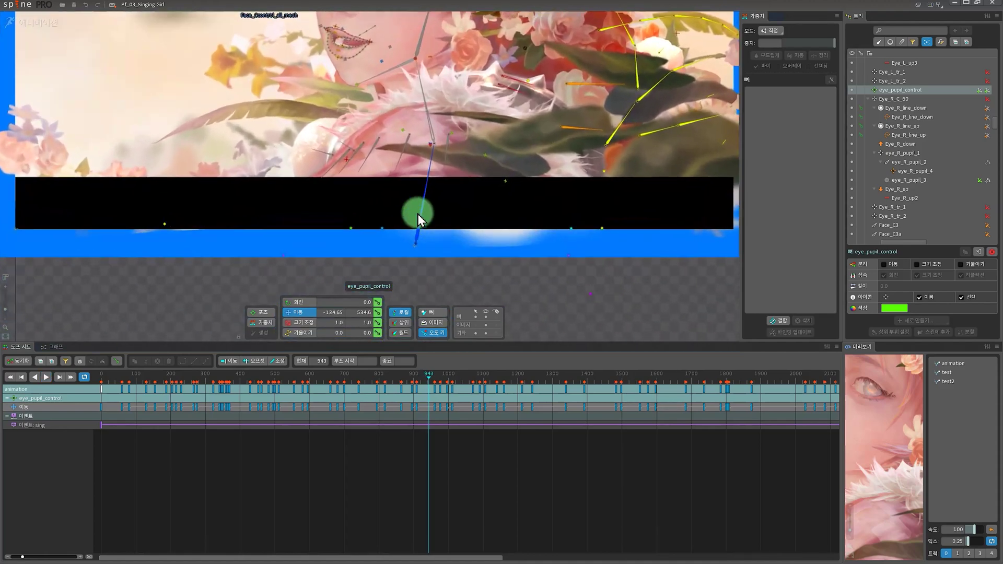
pyautogui.click(424, 225)
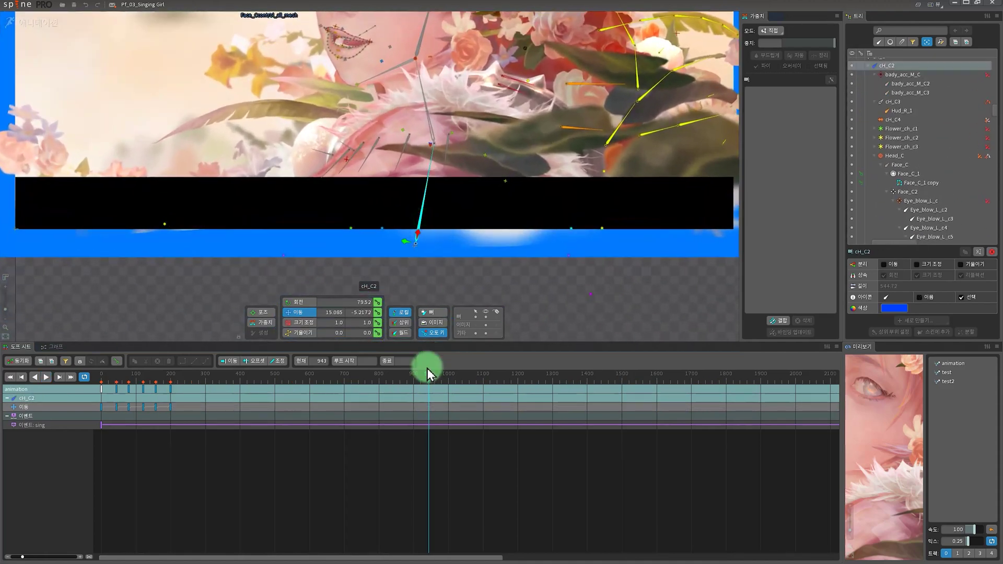
# Step: Select the shouder_C and shouder_C_0 bones together near the base of the neck to compare their keyframes
pyautogui.scroll(2, 384, 167)
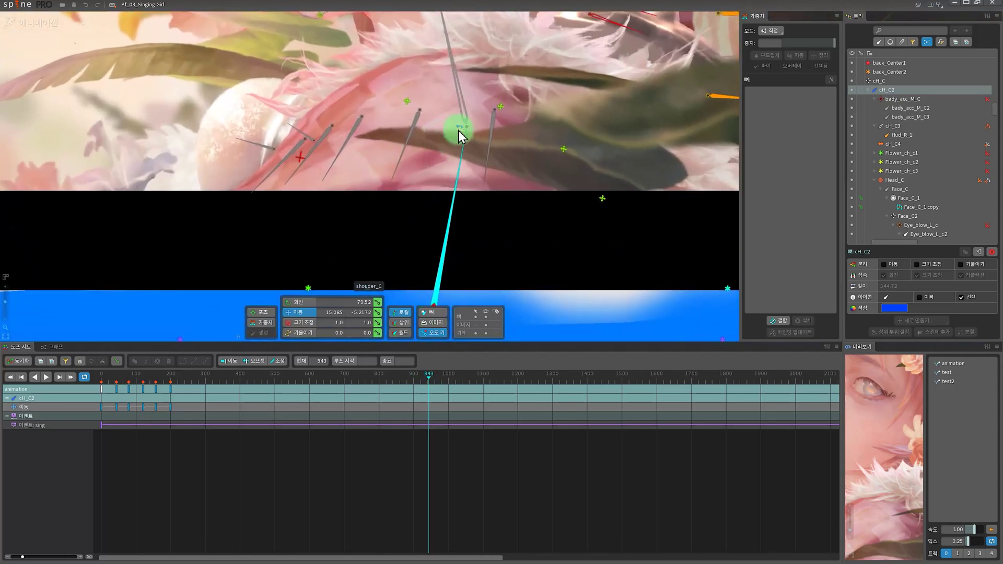
pyautogui.click(458, 129)
pyautogui.scroll(3, 481, 126)
pyautogui.scroll(2, 444, 144)
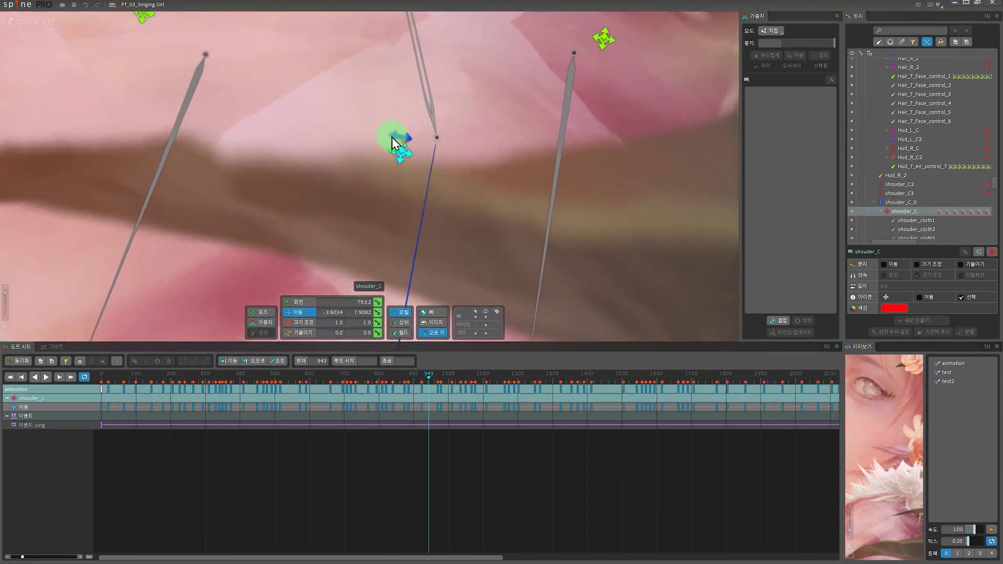
pyautogui.keyDown('ctrl'); pyautogui.click(393, 141); pyautogui.keyUp('ctrl')
pyautogui.scroll(-3, 328, 240)
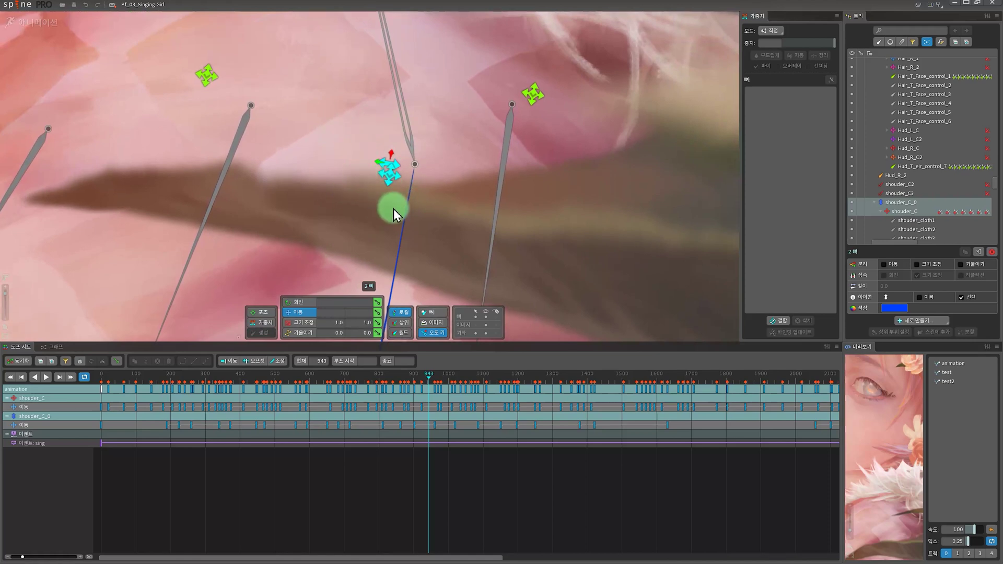
# Step: Play the animation onward from frame 943 and examine how the selected shoulder bones move the upper body
pyautogui.press('l')
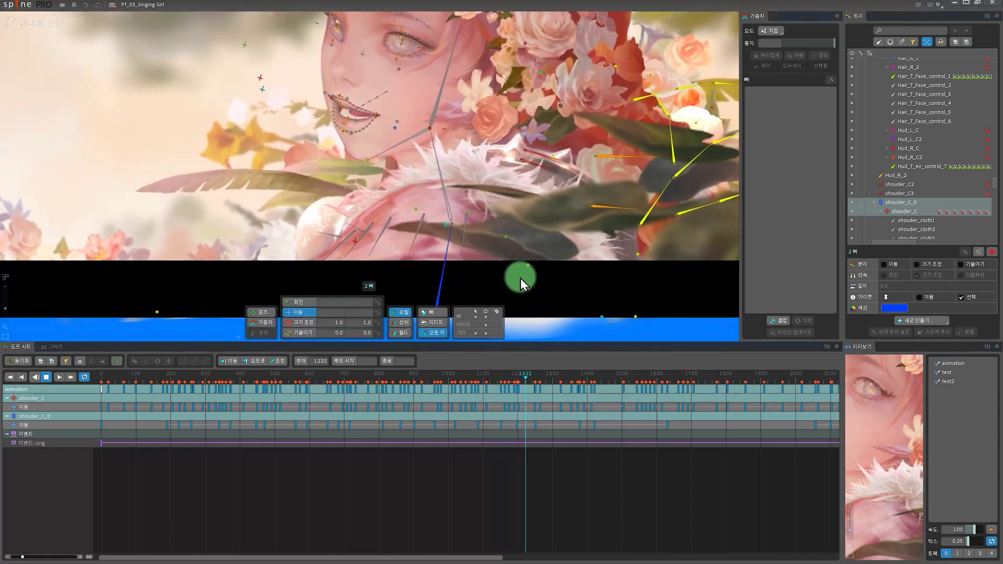
pyautogui.scroll(-2, 470, 240)
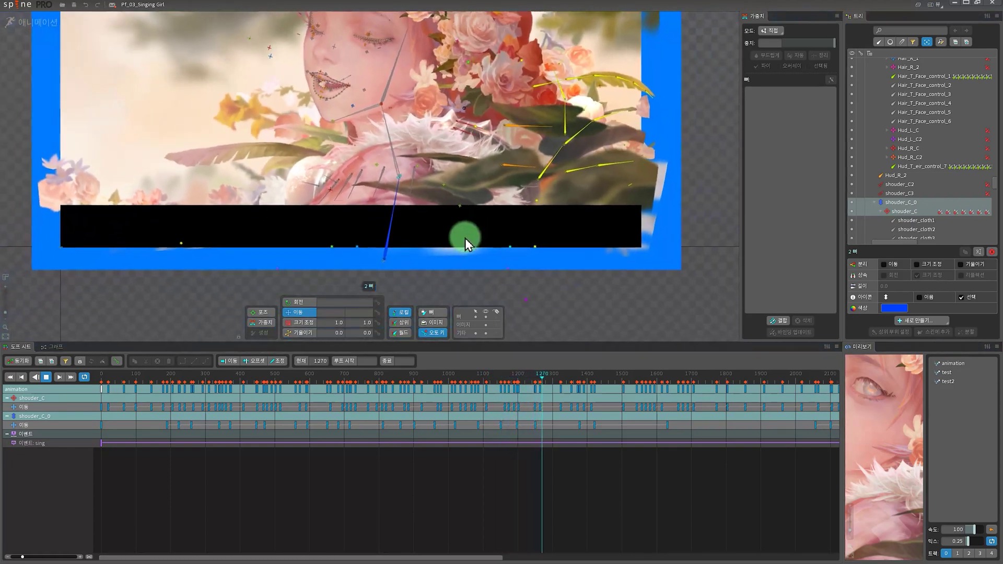
pyautogui.scroll(3, 453, 219)
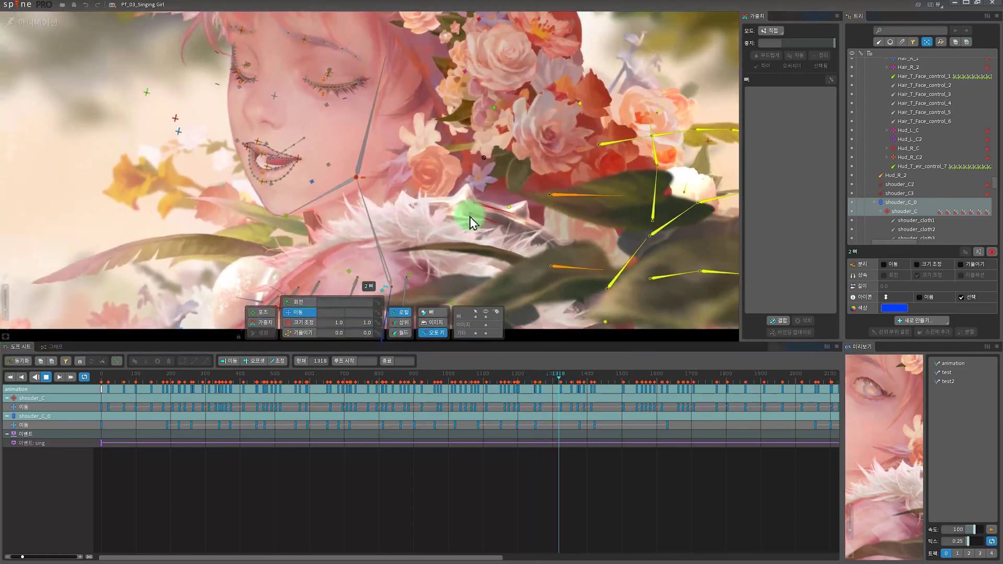
pyautogui.scroll(-2, 470, 219)
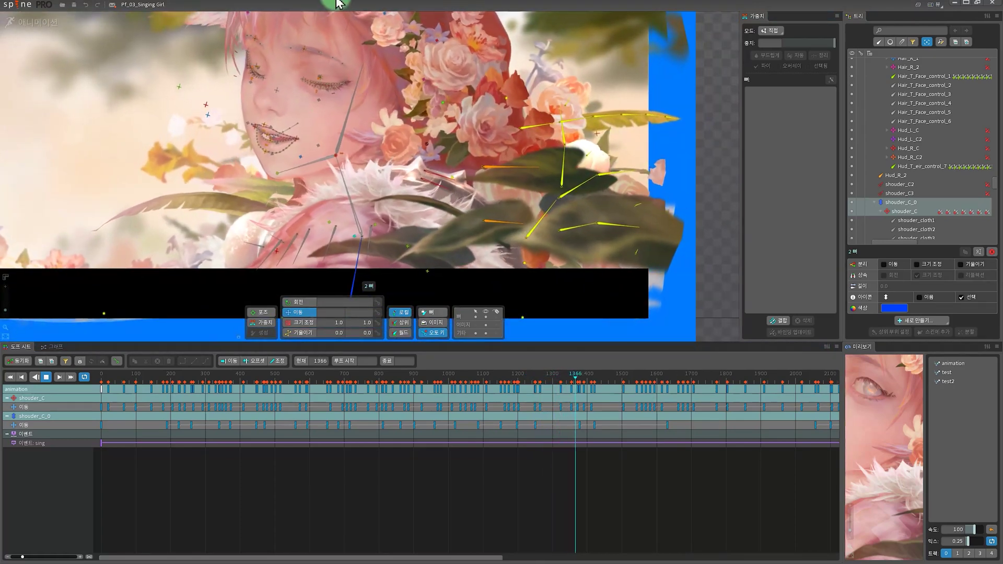
# Step: Examine the face rig around Face_Ccontrol_all in setup mode, from a close-up of the mouth and eyes out to the whole artwork
pyautogui.scroll(1, 409, 186)
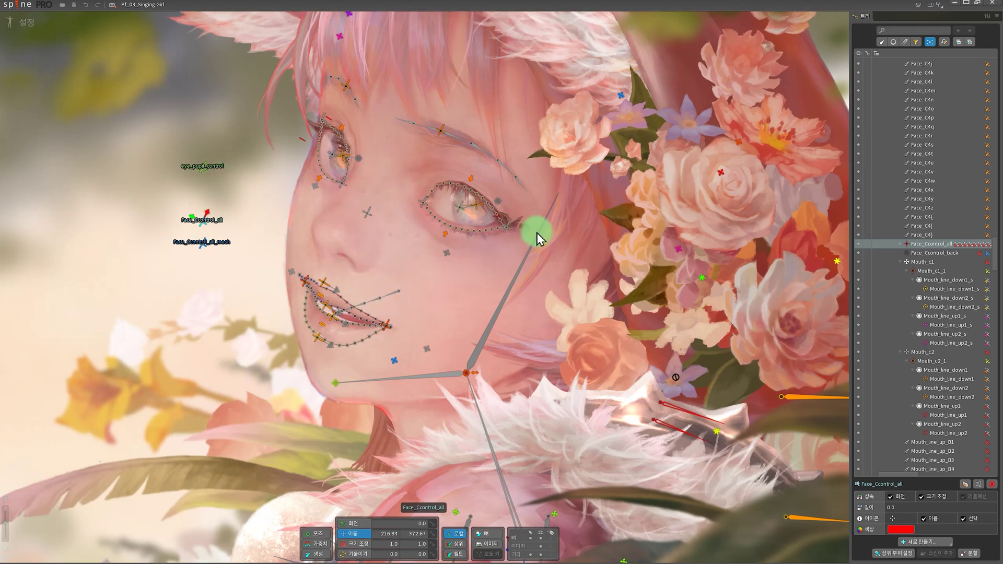
pyautogui.moveTo(486, 235)
pyautogui.mouseDown()
pyautogui.moveTo(486, 225)
pyautogui.moveTo(496, 360)
pyautogui.mouseUp()
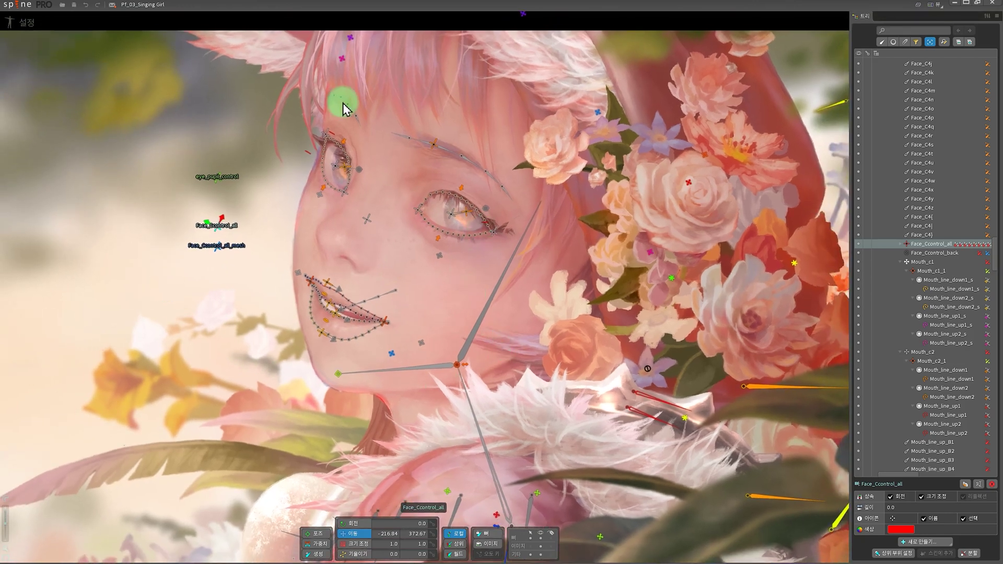
pyautogui.moveTo(520, 329)
pyautogui.mouseDown()
pyautogui.moveTo(421, 273)
pyautogui.moveTo(324, 320)
pyautogui.moveTo(241, 331)
pyautogui.moveTo(268, 354)
pyautogui.moveTo(287, 345)
pyautogui.mouseUp()
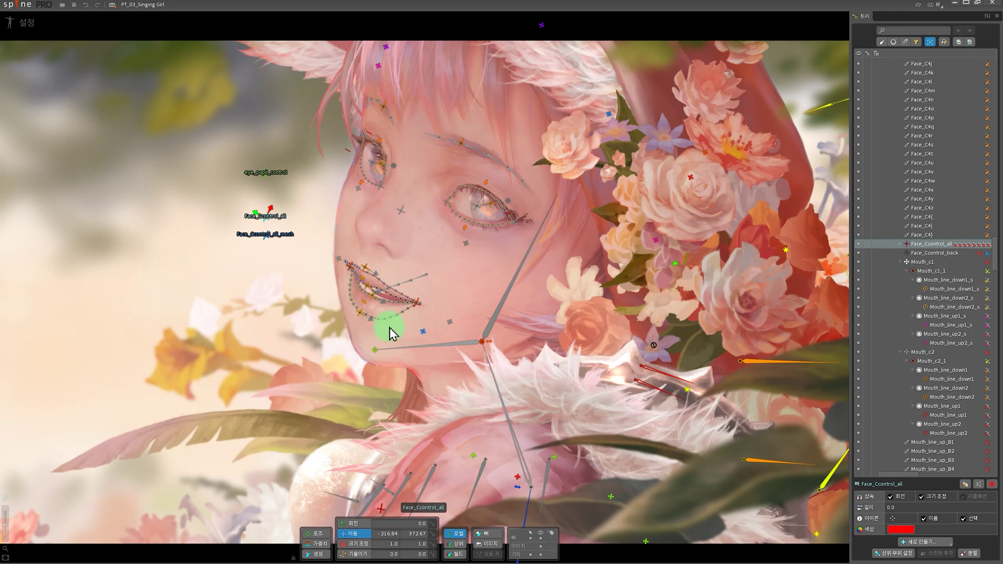
pyautogui.scroll(3, 400, 336)
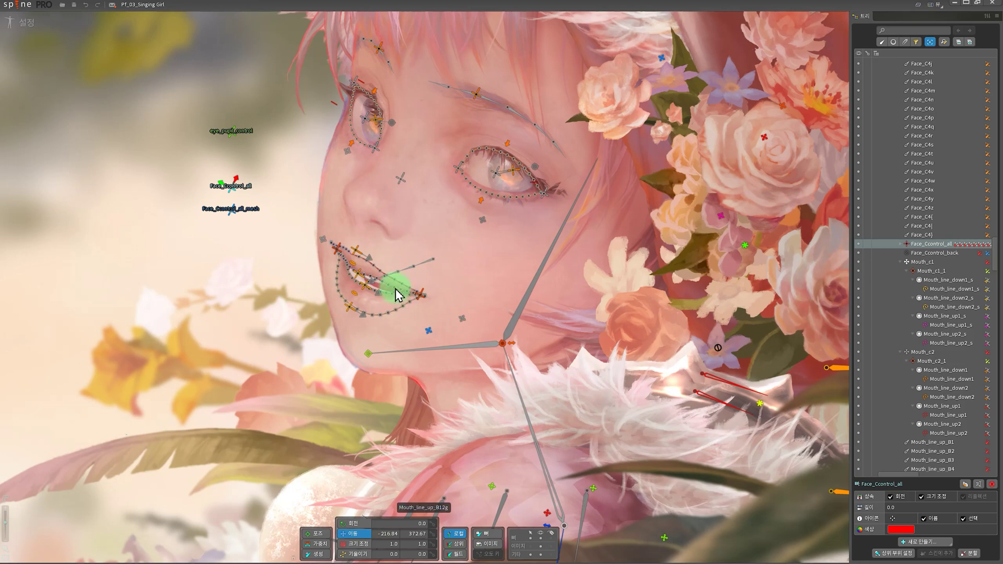
pyautogui.scroll(-3, 466, 292)
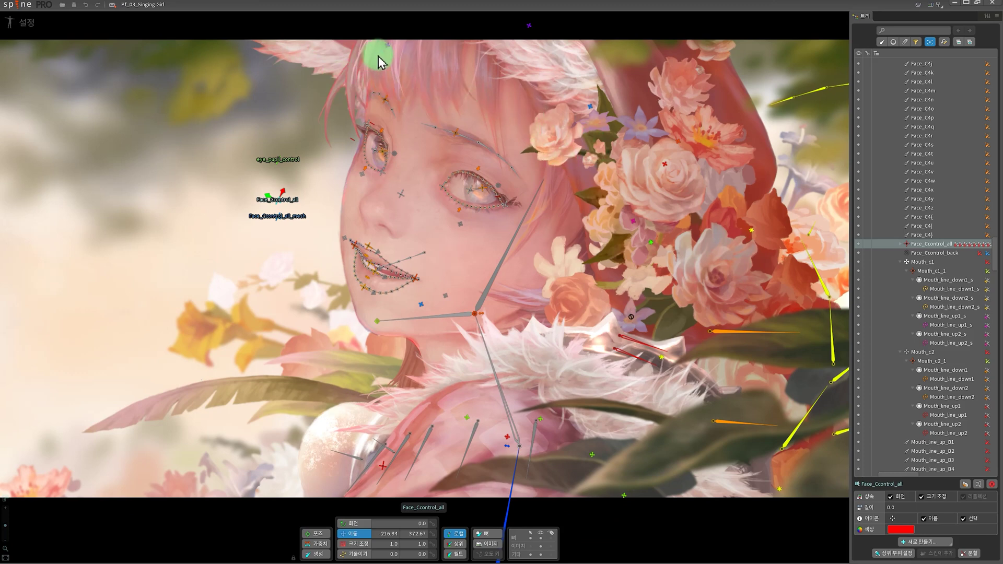
pyautogui.scroll(-4, 489, 137)
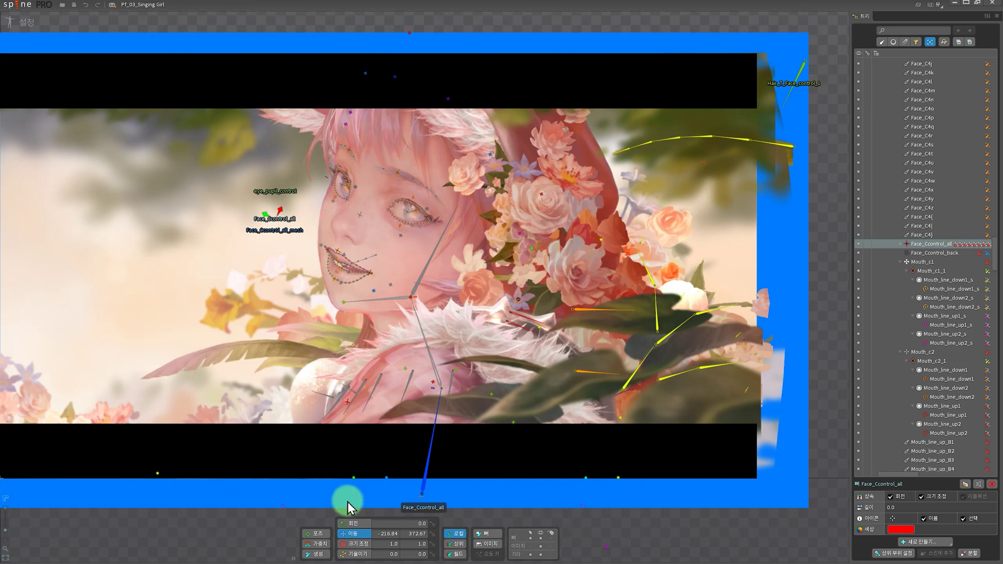
pyautogui.scroll(2, 424, 191)
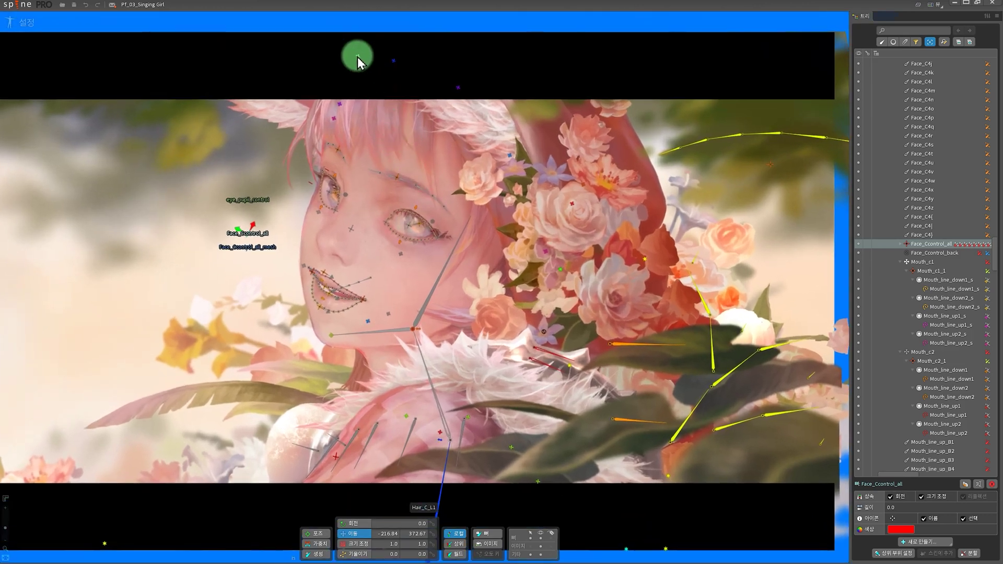
# Step: Test moving the Hair_C_C1 and Hair_C_C2 bones above the head, undoing each move
pyautogui.click(357, 55)
pyautogui.hotkey('ctrl', 'z')
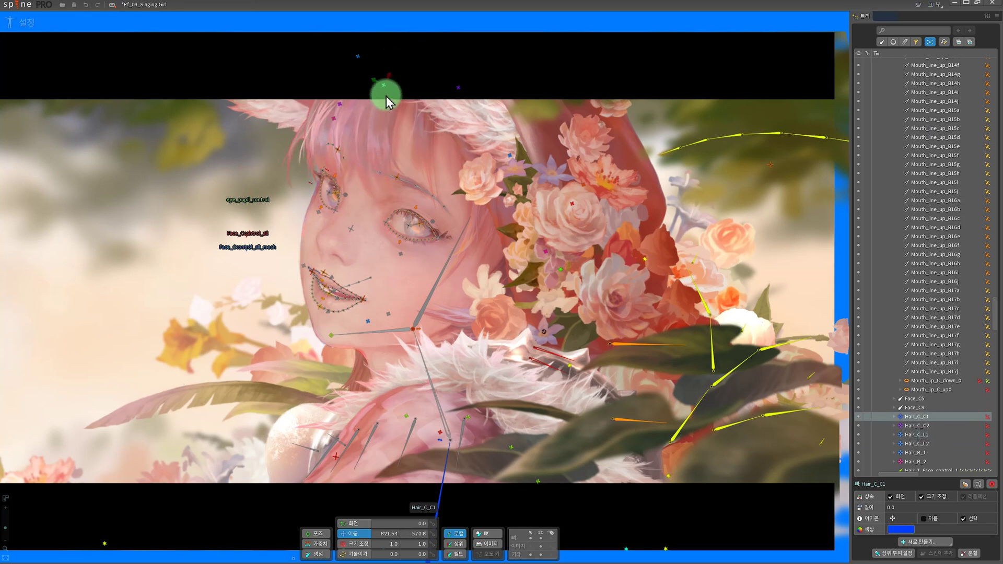
pyautogui.moveTo(457, 88); pyautogui.dragTo(457, 134)
pyautogui.hotkey('ctrl', 'z')
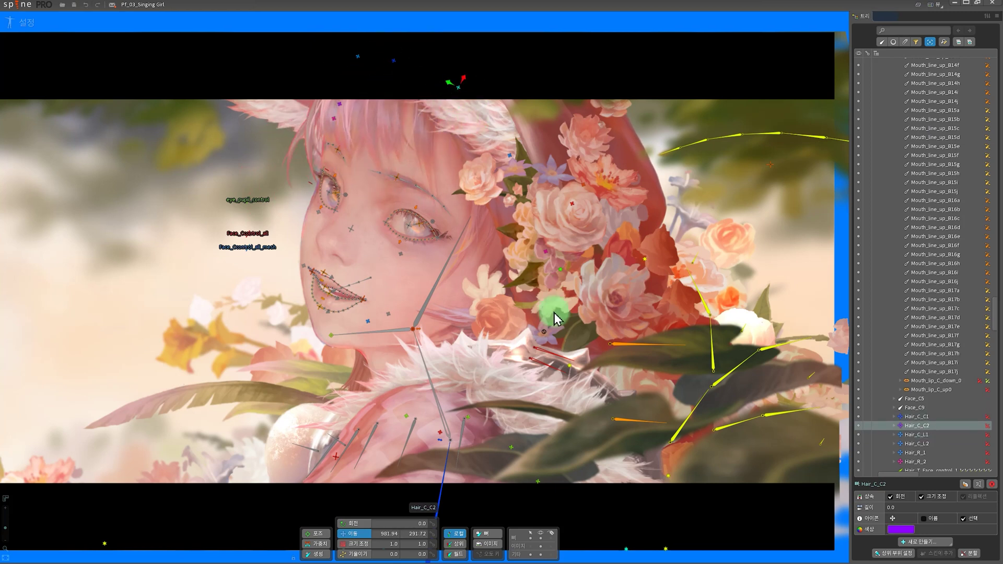
# Step: Test moving the Flower_ch_c1, Flower_ch_c3, shouder_fur_2 and shouder_fur_1 bones and undo the moves
pyautogui.click(559, 270)
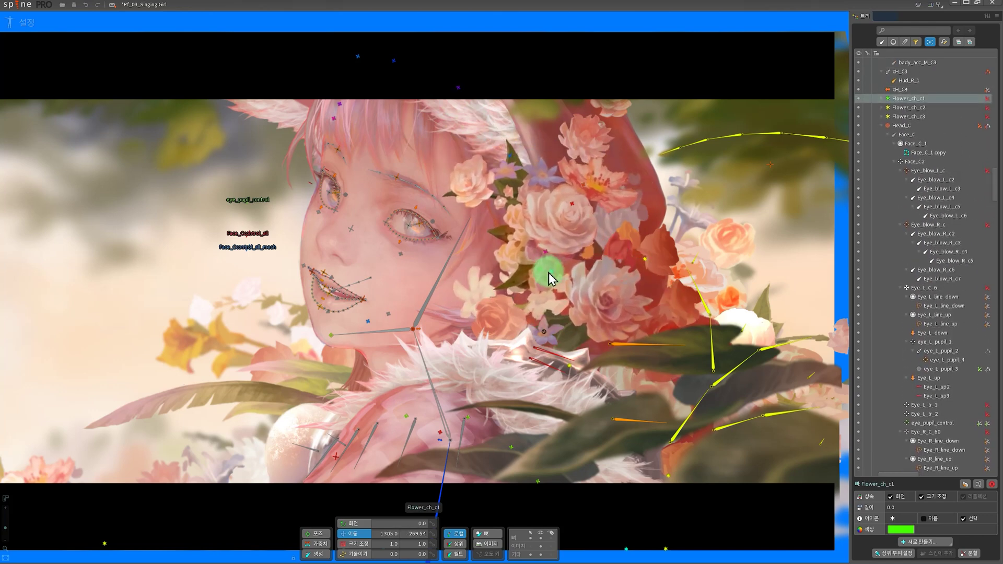
pyautogui.click(643, 259)
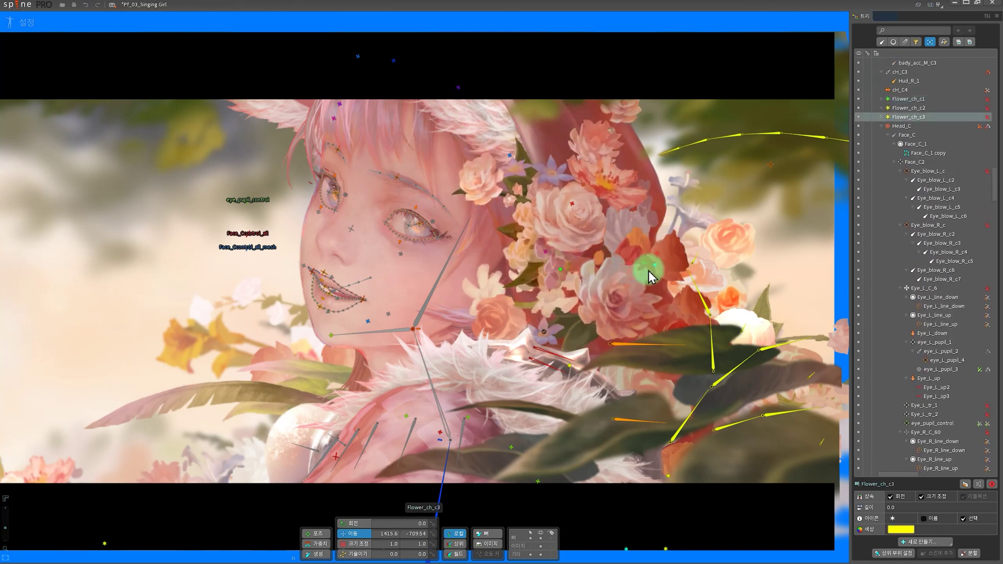
pyautogui.click(468, 422)
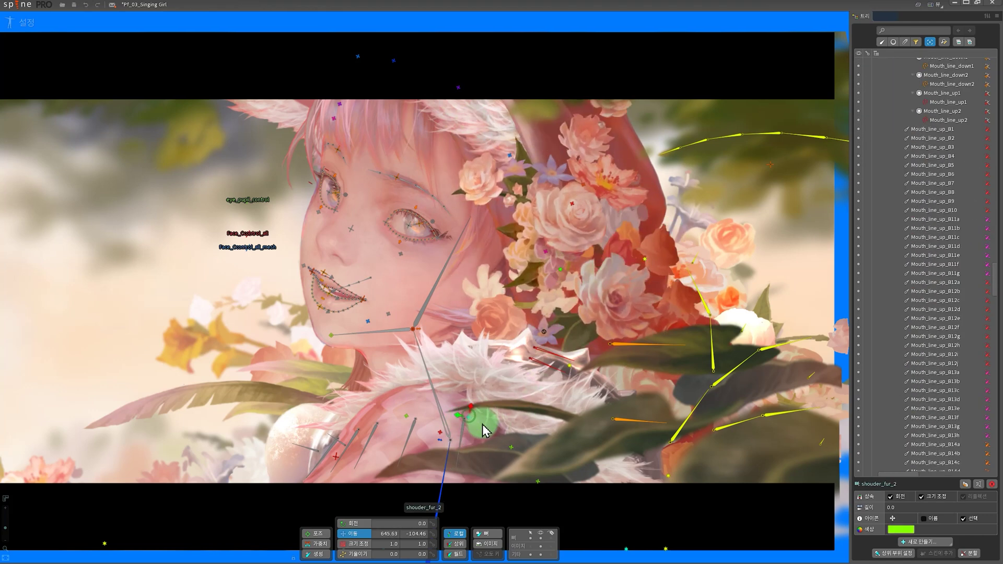
pyautogui.hotkey('ctrl', 'z')
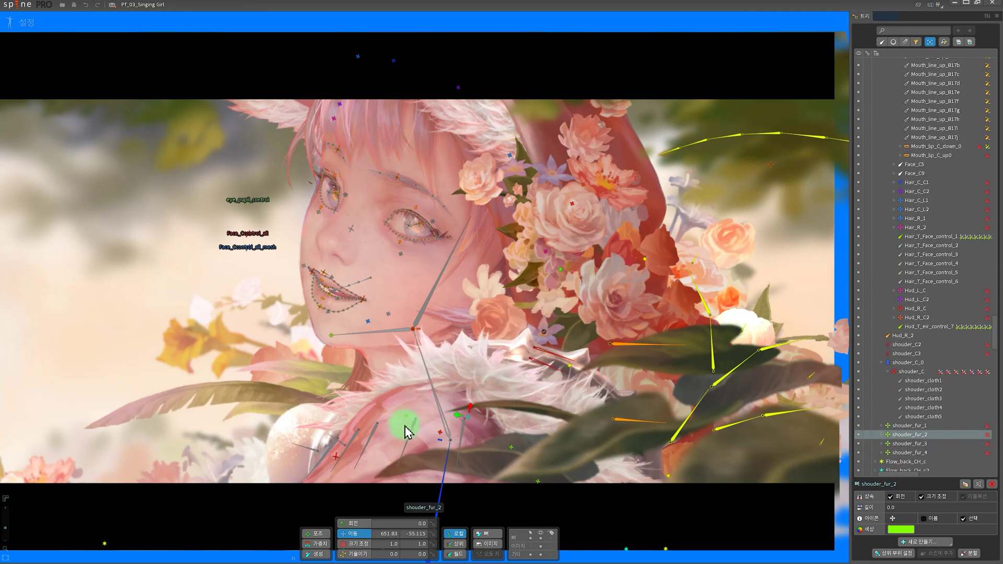
pyautogui.click(405, 423)
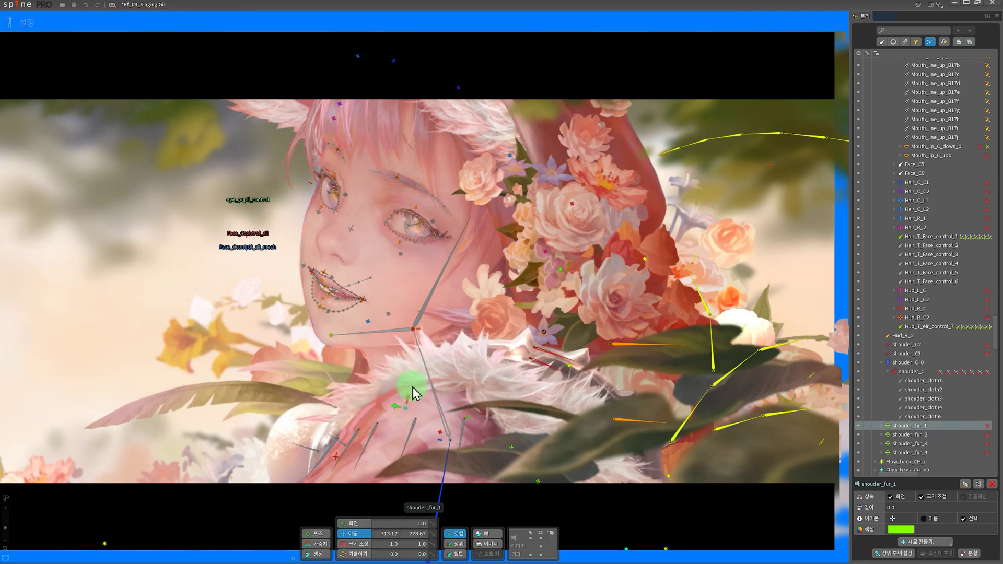
# Step: Try rotating the Face_C head bone about its base behind the jaw and undo the rotation
pyautogui.scroll(2, 407, 354)
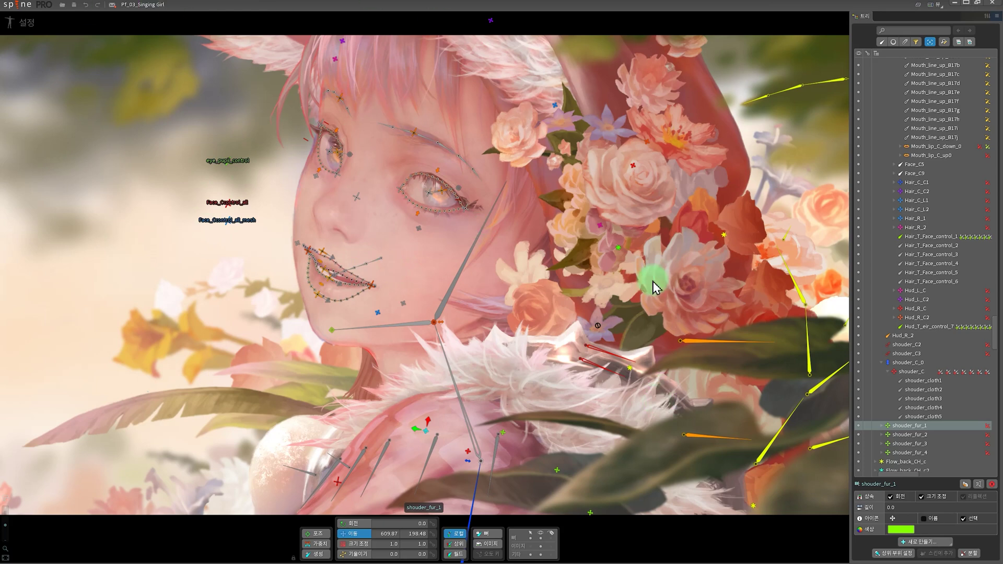
pyautogui.click(449, 301)
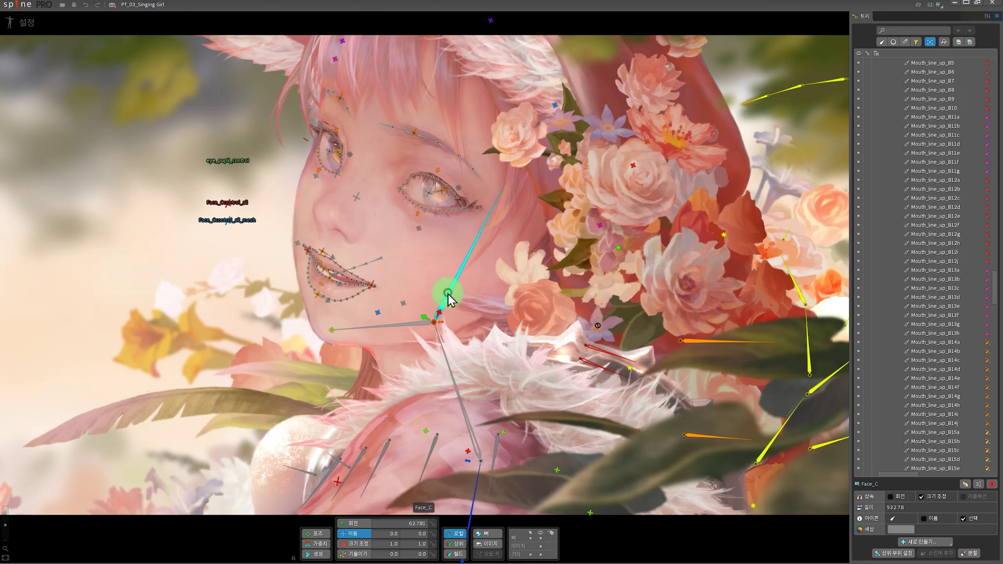
pyautogui.moveTo(497, 278); pyautogui.dragTo(524, 261)
pyautogui.hotkey('ctrl', 'z')
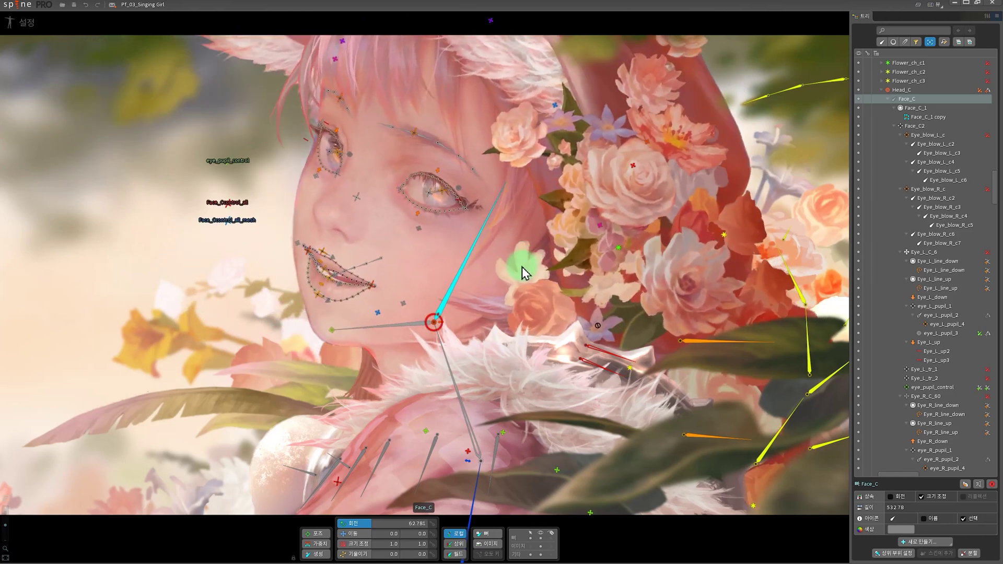
# Step: Select the Face_Ccontrol_all bone beside the face and shift it around to test how the face turns
pyautogui.click(242, 201)
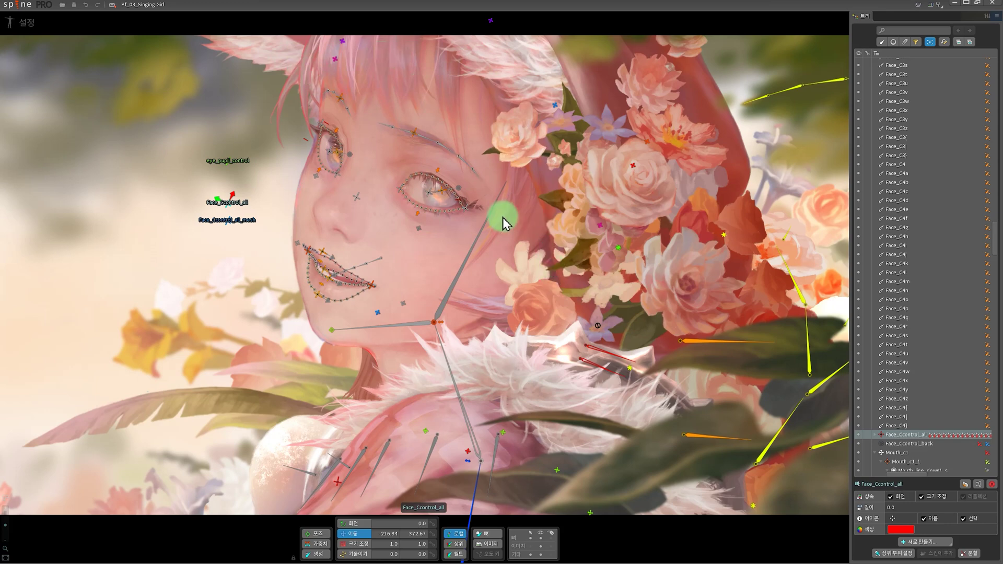
pyautogui.moveTo(224, 208)
pyautogui.mouseDown()
pyautogui.moveTo(240, 208)
pyautogui.moveTo(208, 200)
pyautogui.moveTo(225, 214)
pyautogui.moveTo(209, 198)
pyautogui.mouseUp()
pyautogui.moveTo(227, 220); pyautogui.dragTo(229, 197)
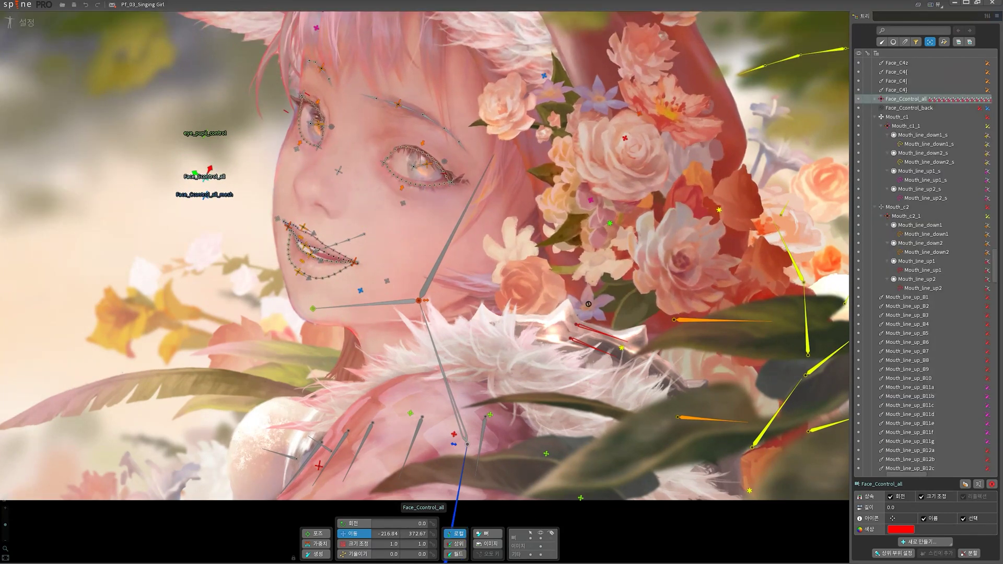
# Step: Switch to the browser, play the Spine 2D Tutorial 07 video section on mesh and bone control bones, and return to Spine
pyautogui.hotkey('alt', 'Tab')
pyautogui.click(20, 489)
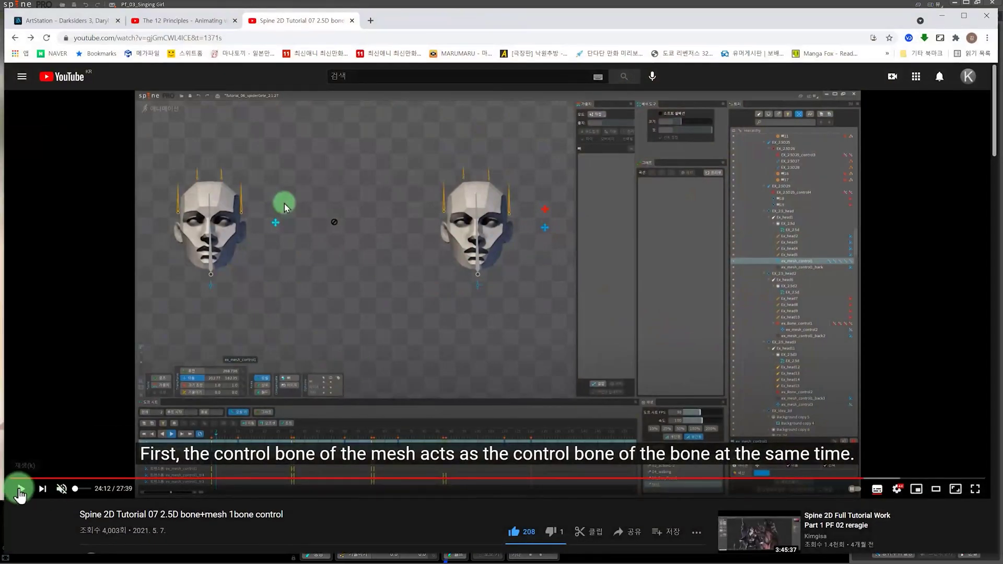
pyautogui.click(20, 490)
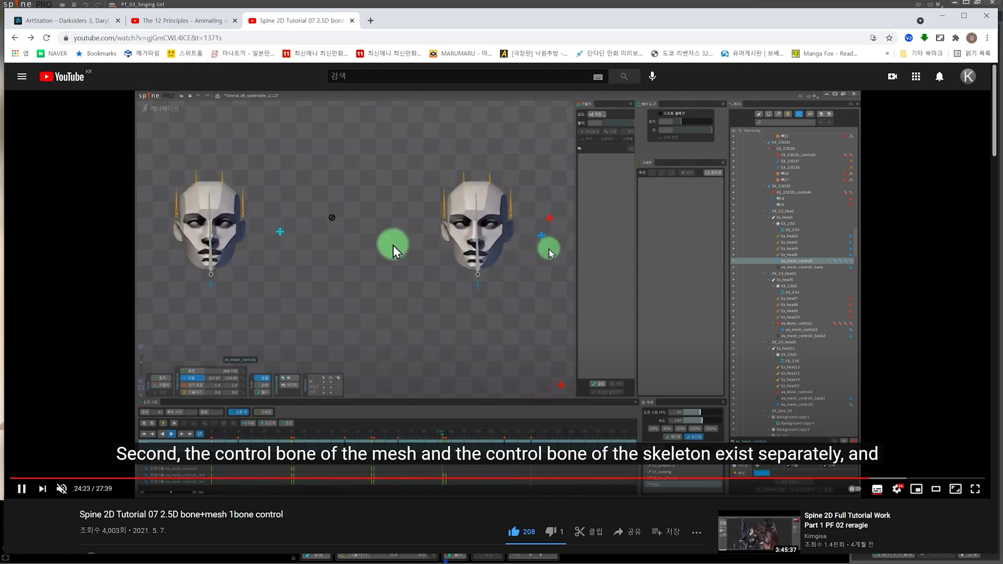
pyautogui.click(946, 16)
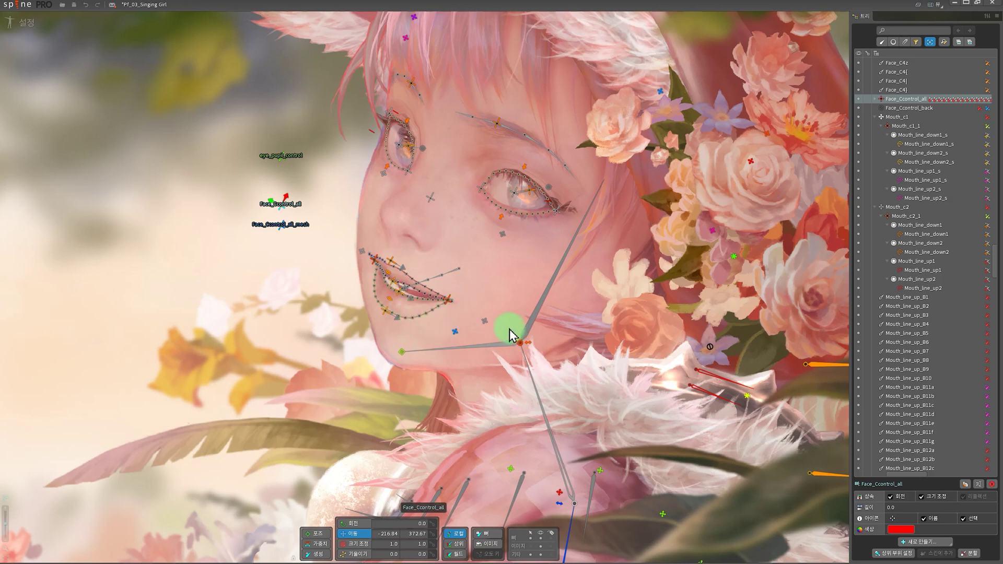
# Step: Inspect the Mouth_c2_1 and Mouth_c2 bones, then test a small move of Face_Ccontrol_all toward the face and undo it
pyautogui.click(446, 302)
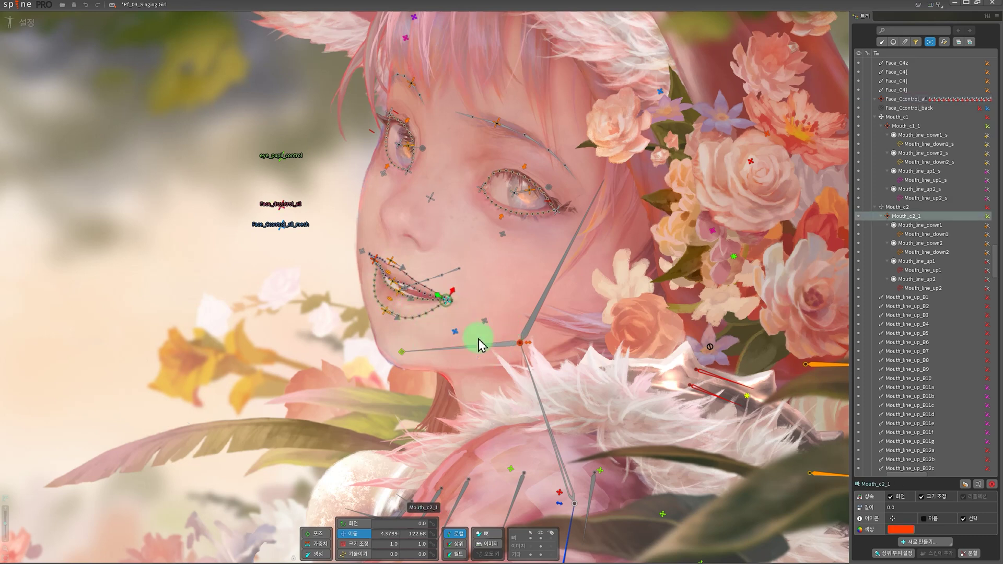
pyautogui.click(485, 322)
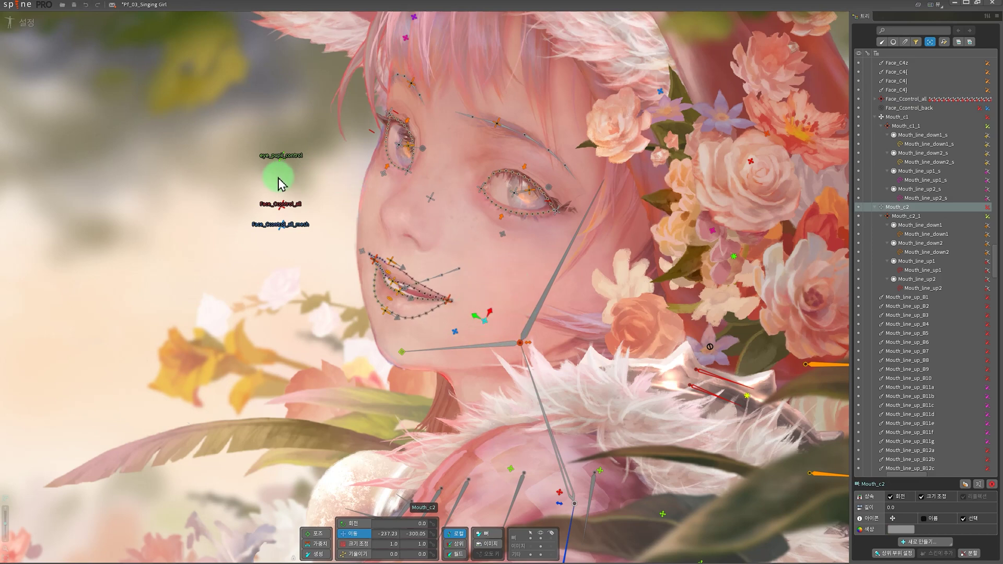
pyautogui.click(275, 209)
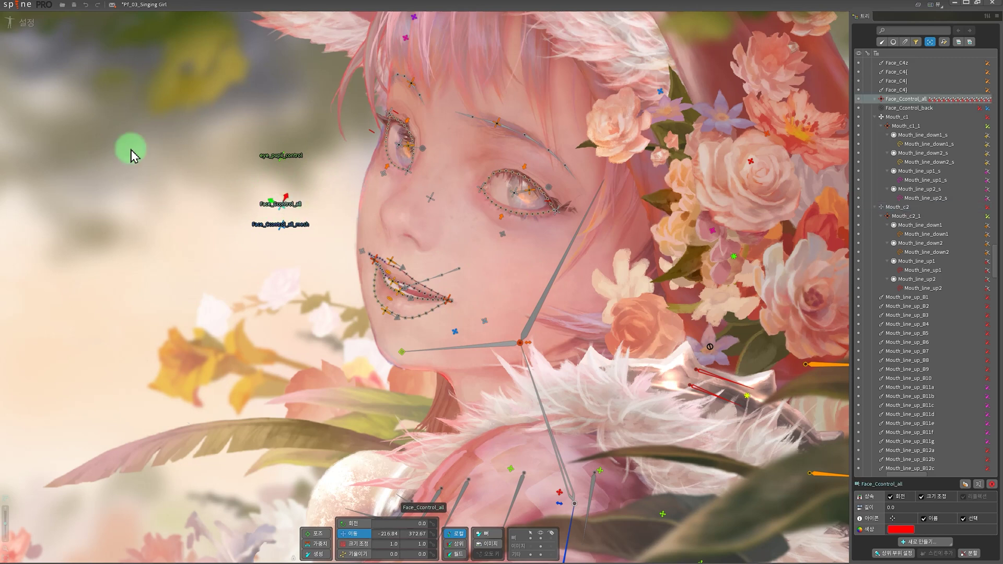
pyautogui.moveTo(280, 209); pyautogui.dragTo(297, 191)
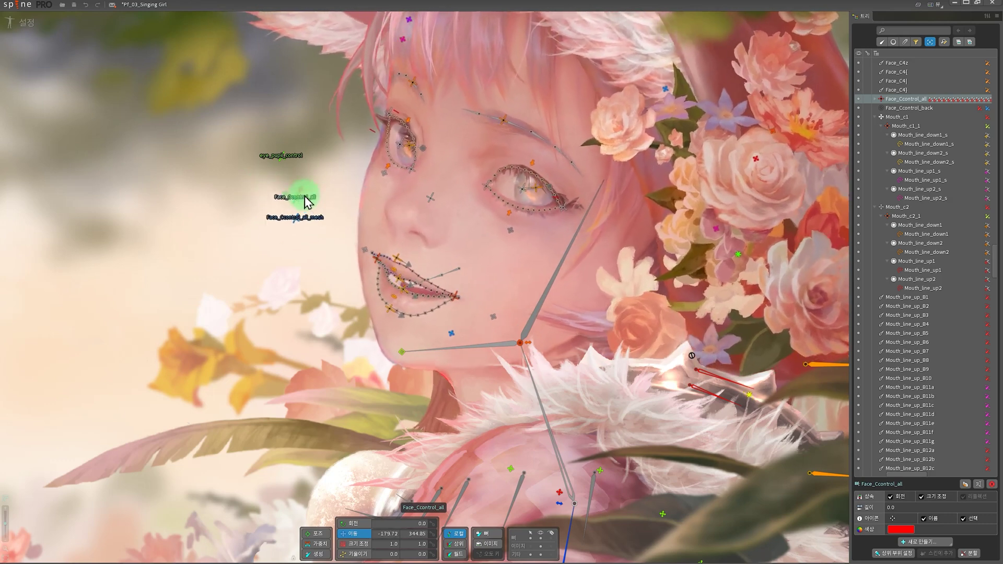
pyautogui.hotkey('ctrl', 'z')
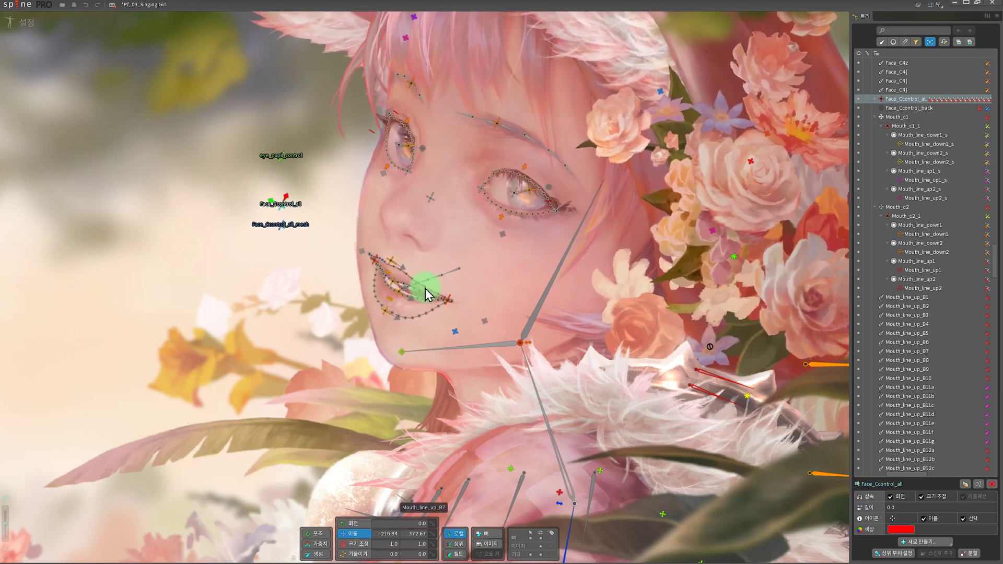
# Step: Compare the Mouth_c2_1 mouth-corner bone with the Face_C9 jaw bone and try moving Mouth_c2_1 slightly inward
pyautogui.click(447, 299)
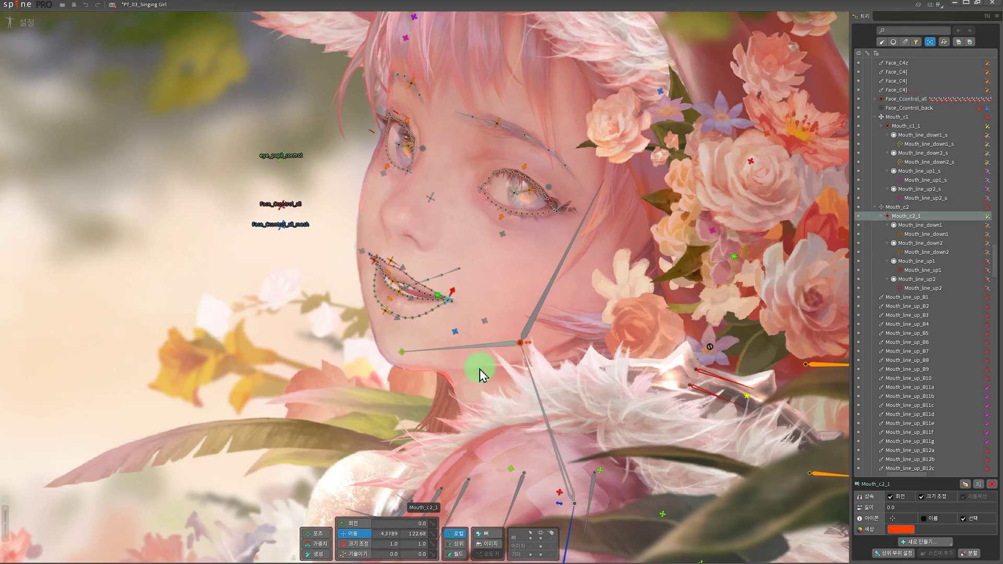
pyautogui.click(487, 347)
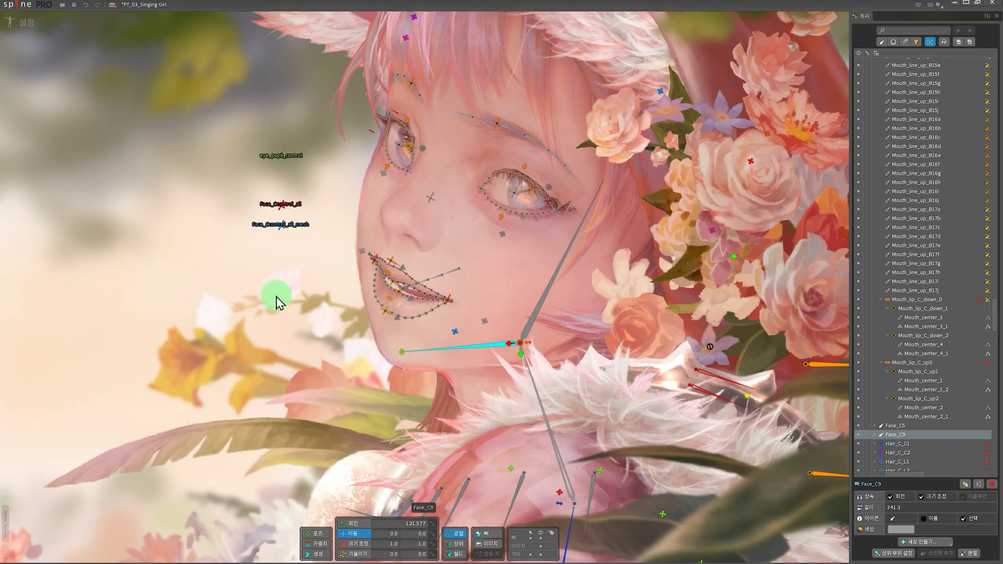
pyautogui.click(449, 302)
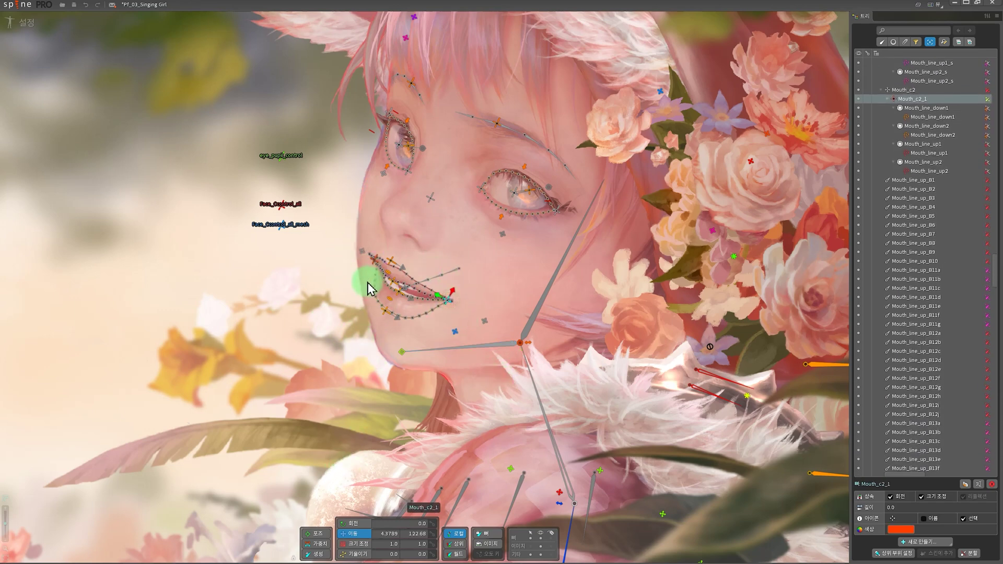
pyautogui.moveTo(470, 312)
pyautogui.mouseDown()
pyautogui.moveTo(460, 320)
pyautogui.moveTo(463, 310)
pyautogui.mouseUp()
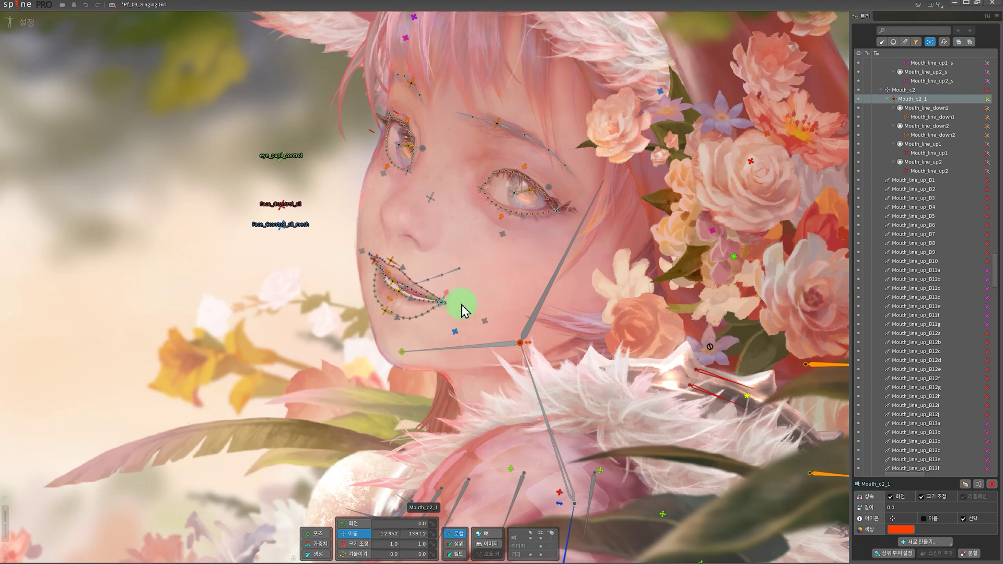
# Step: Inspect the constraint attached to Mouth_c2_1 and try rotating the Face_C9 jaw bone to check how the mouth corner follows
pyautogui.click(474, 349)
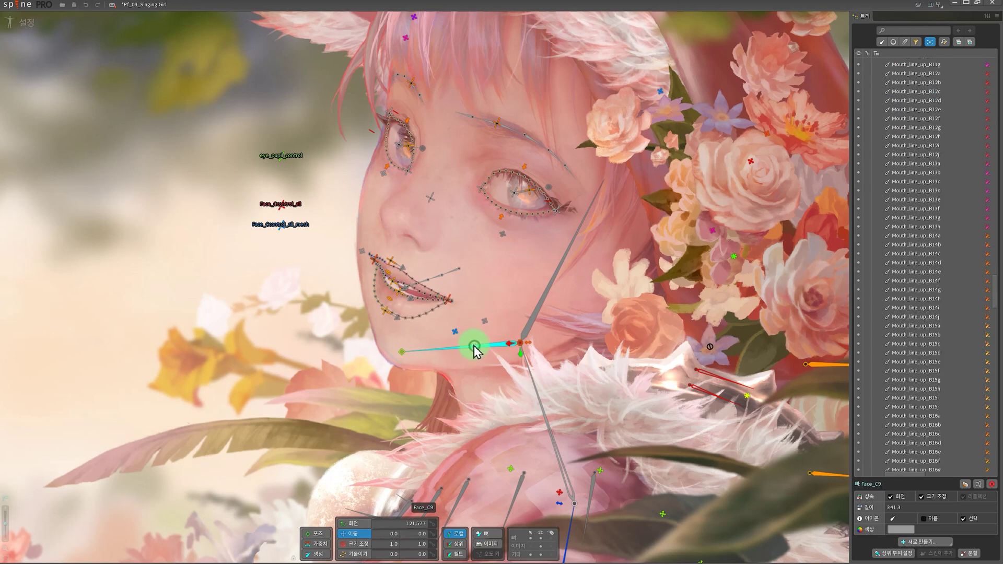
pyautogui.click(449, 302)
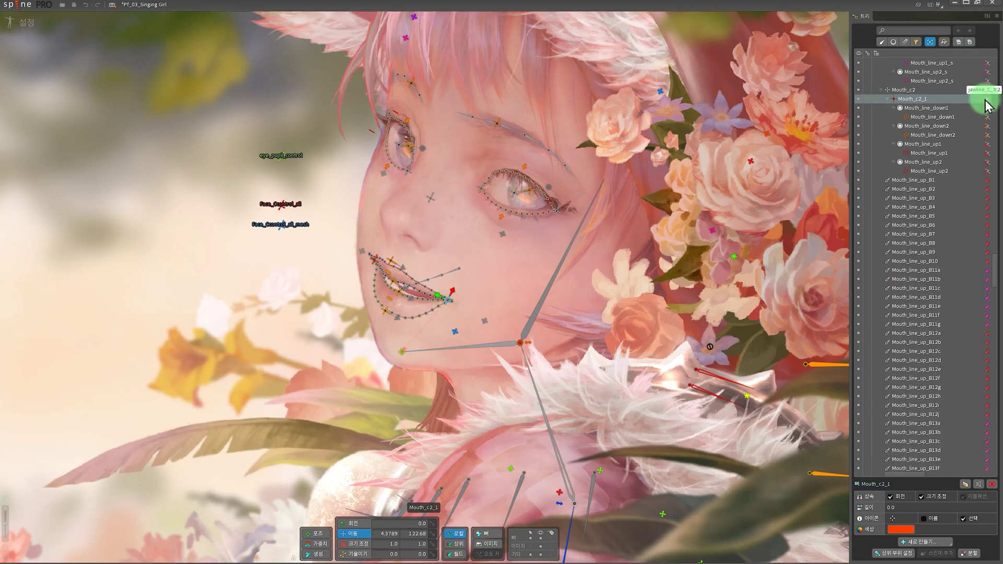
pyautogui.click(987, 100)
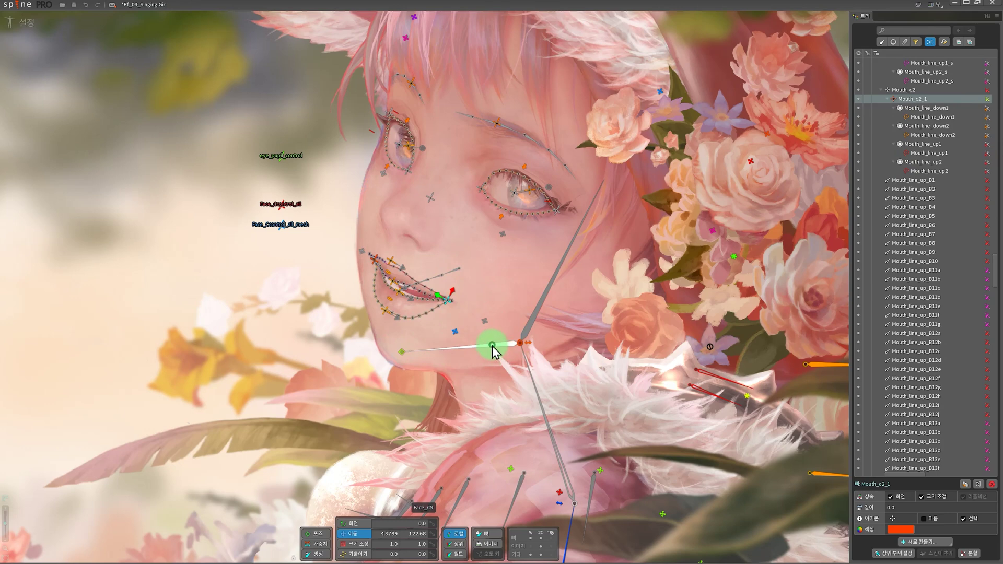
pyautogui.moveTo(494, 351); pyautogui.dragTo(389, 355)
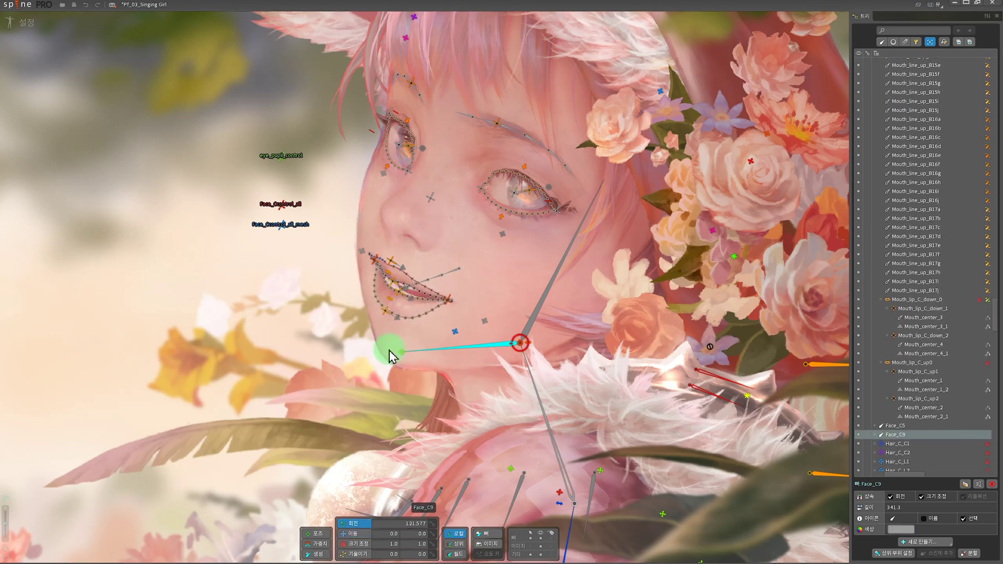
# Step: Inspect the Mouth_c2_1 and Mouth_c2 bones, then try moving Face_Ccontrol_all away from the face
pyautogui.click(447, 301)
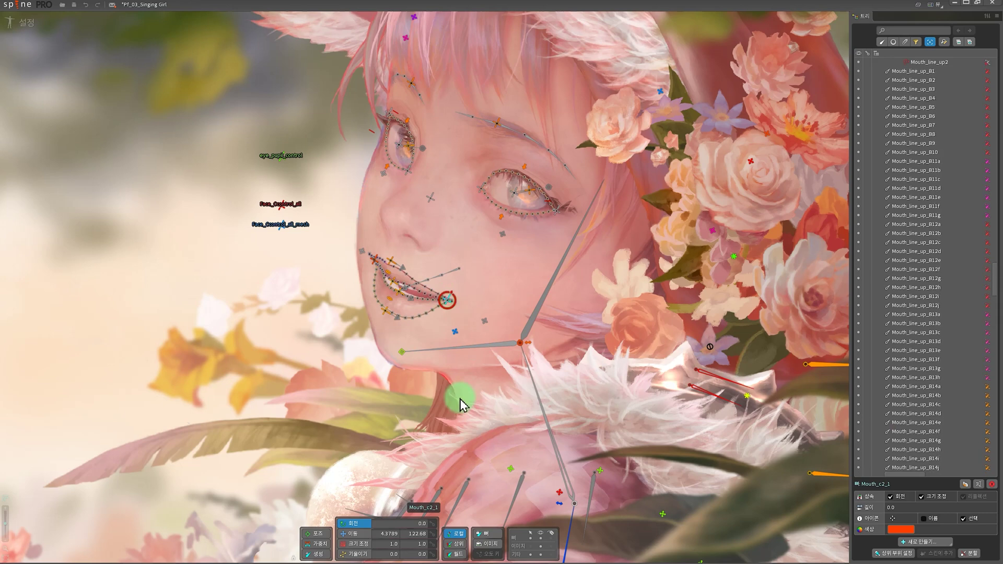
pyautogui.click(484, 321)
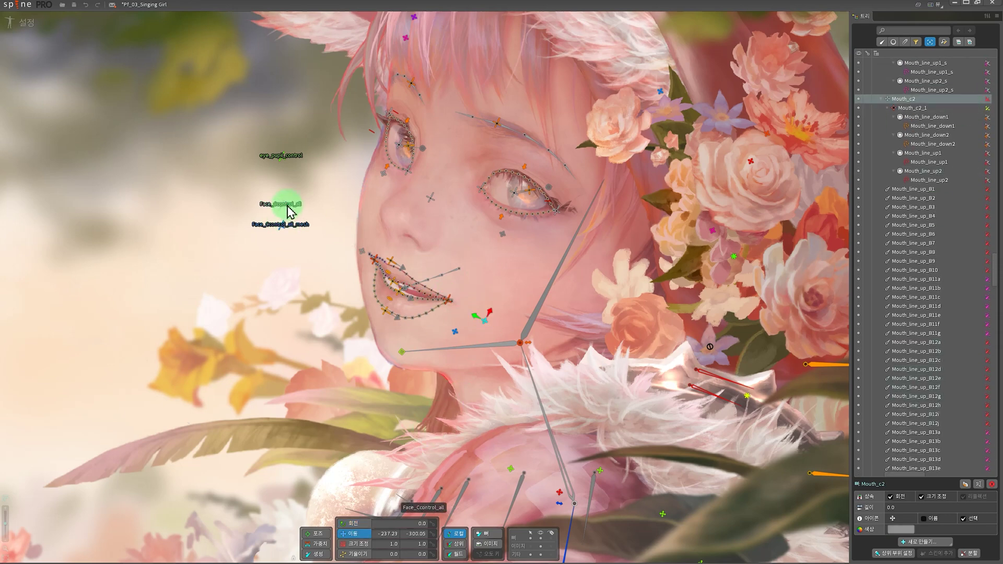
pyautogui.moveTo(289, 210); pyautogui.dragTo(190, 274)
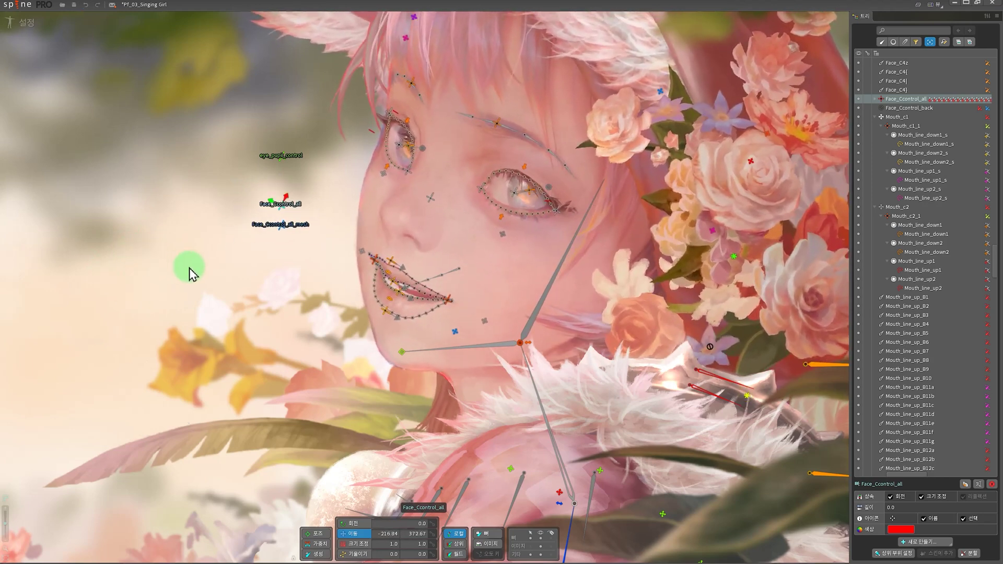
# Step: Check the mouth and jaw pose in animate mode with Face_Ccontrol_all selected, then return to setup mode
pyautogui.scroll(5, 359, 315)
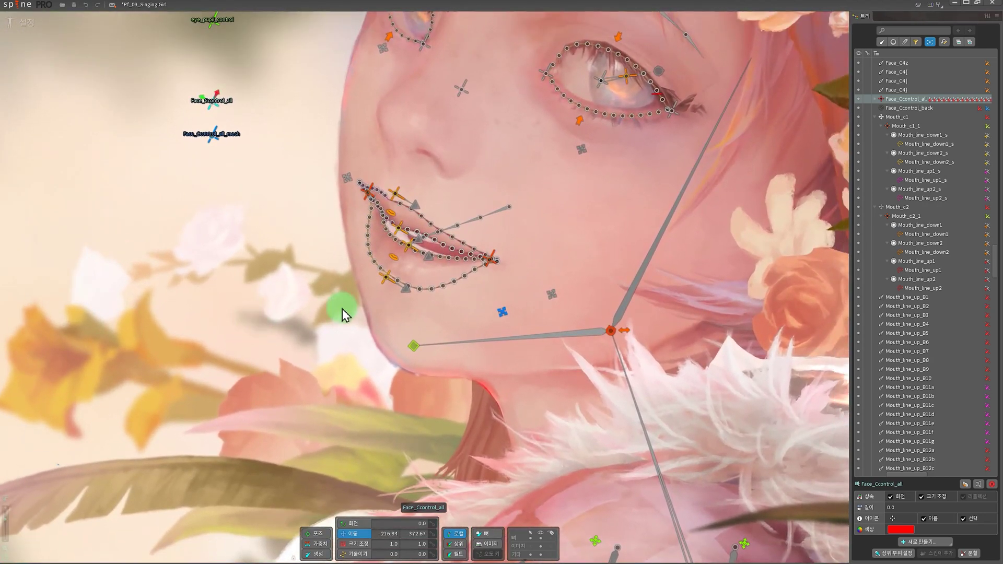
pyautogui.click(22, 22)
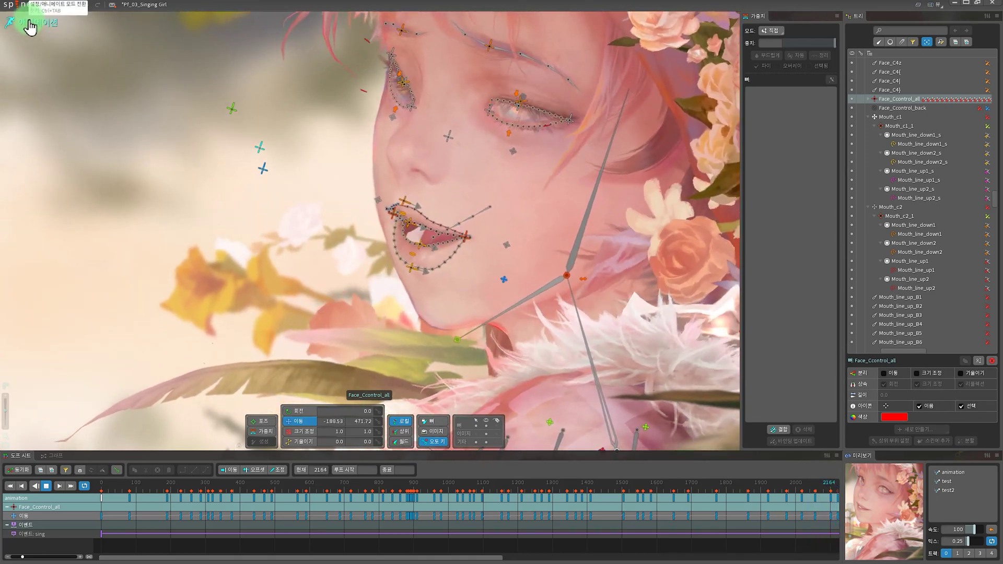
pyautogui.click(30, 25)
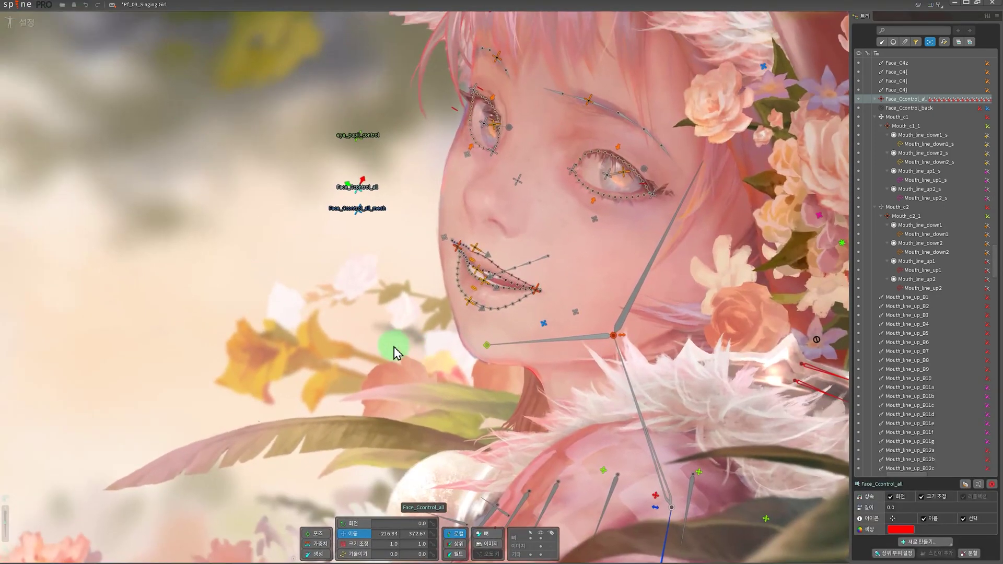
# Step: Try moving the lower-lip bone Mouth_lip_C_down_0 and the upper-lip bone Mouth_lip_C_up0 to test the lip deformation
pyautogui.scroll(5, 455, 356)
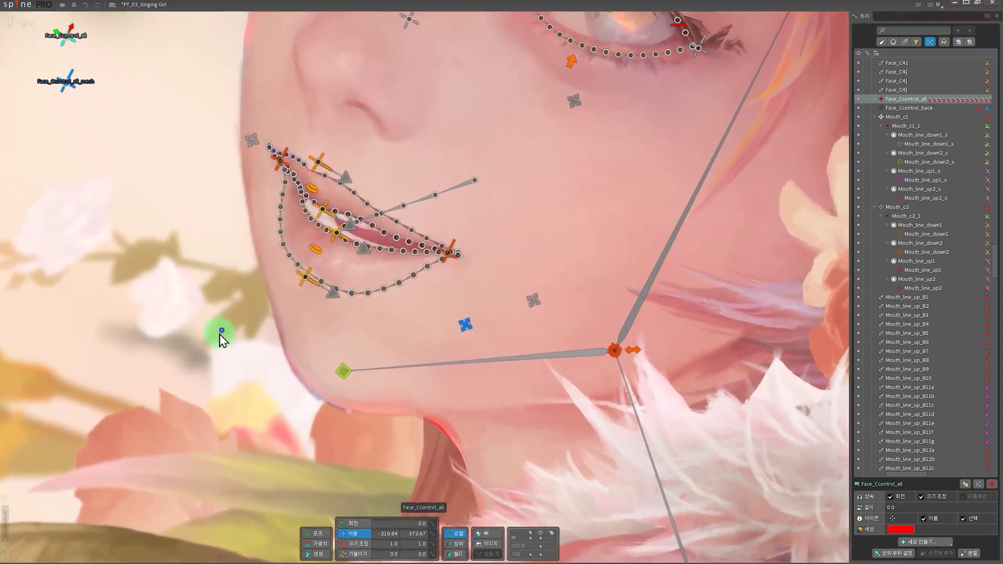
pyautogui.moveTo(221, 337); pyautogui.dragTo(230, 371)
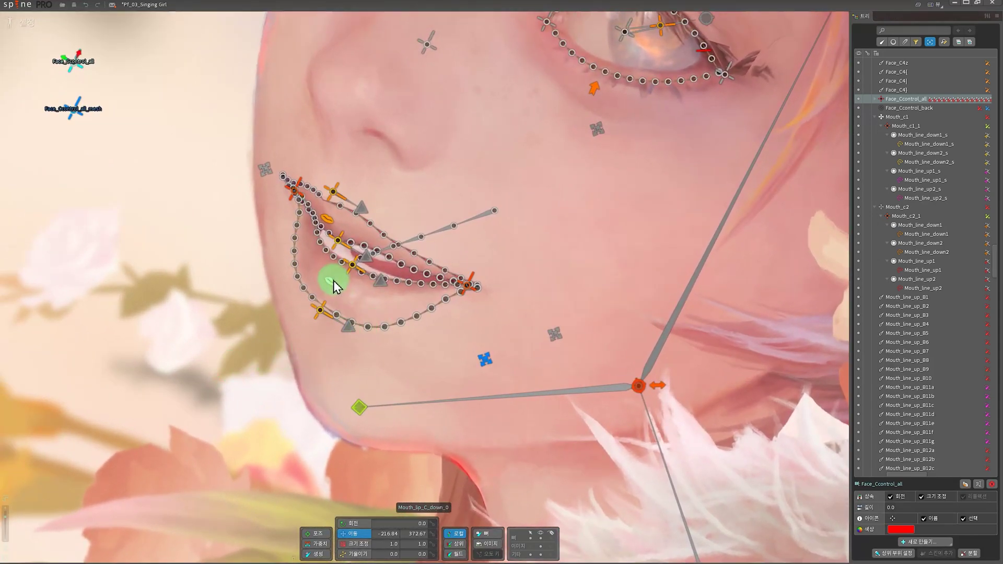
pyautogui.moveTo(334, 286); pyautogui.dragTo(383, 267)
pyautogui.moveTo(329, 226); pyautogui.dragTo(343, 361)
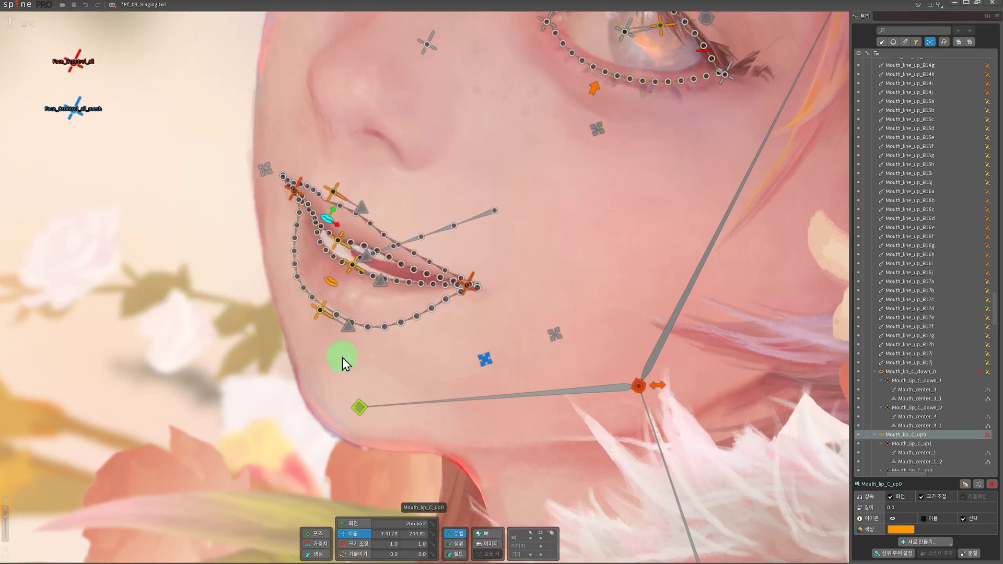
# Step: Select the lower-lip bones Mouth_center_3_1 and Mouth_center_4_1 together and try moving them
pyautogui.click(349, 328)
pyautogui.keyDown('ctrl'); pyautogui.click(380, 281); pyautogui.keyUp('ctrl')
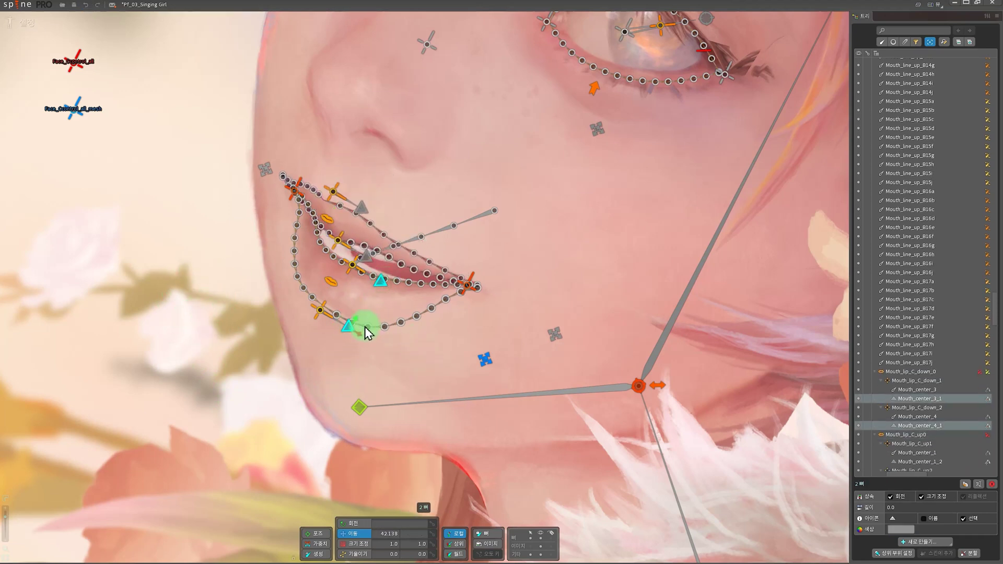
pyautogui.moveTo(360, 342); pyautogui.dragTo(319, 373)
# Step: Try moving the upper-lip bones Mouth_center_1_2 and Mouth_center_2_1 together, then clear the selection
pyautogui.click(400, 233)
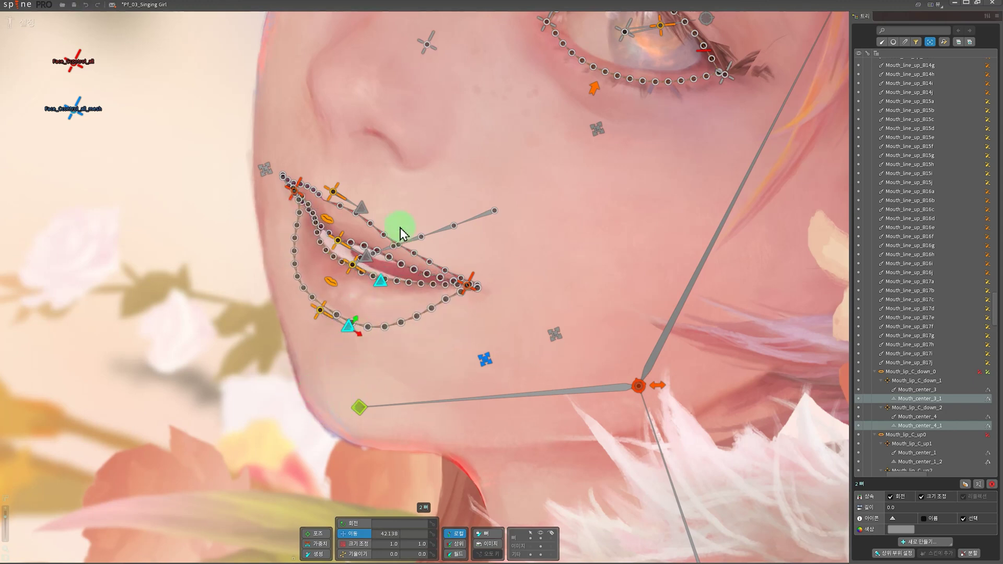
pyautogui.click(370, 259)
pyautogui.keyDown('ctrl'); pyautogui.click(363, 208); pyautogui.keyUp('ctrl')
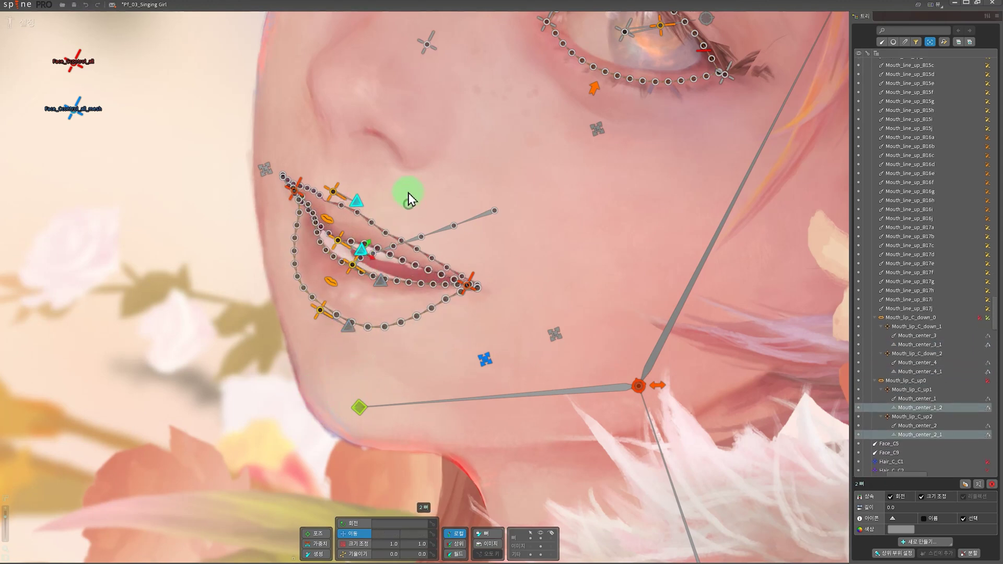
pyautogui.moveTo(409, 193); pyautogui.dragTo(441, 213)
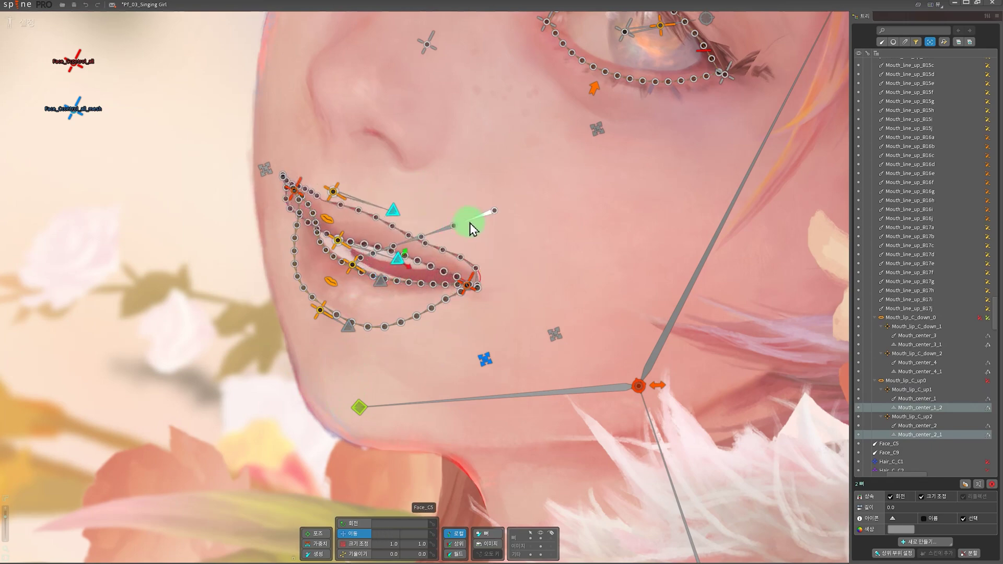
pyautogui.scroll(-6, 387, 366)
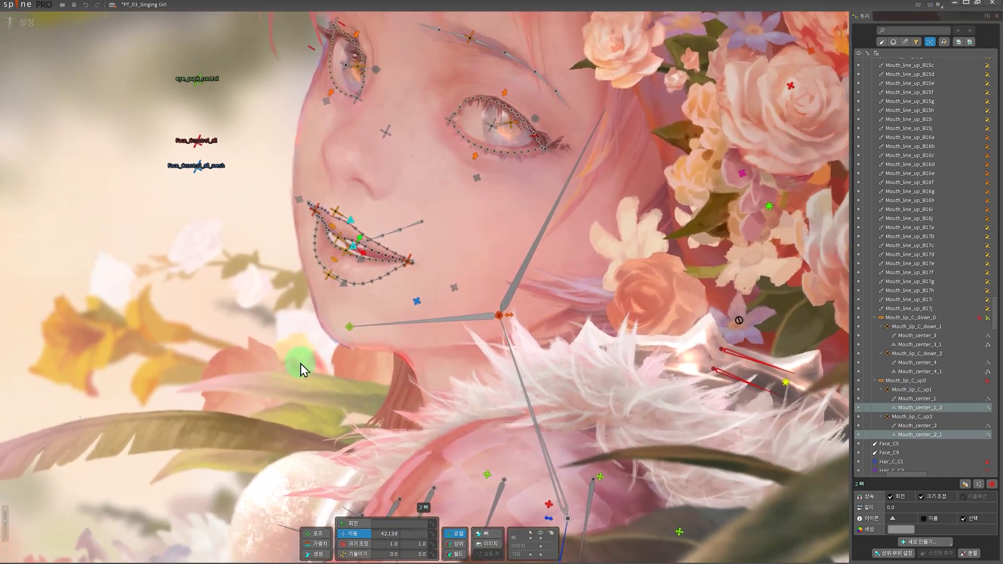
pyautogui.scroll(4, 300, 363)
pyautogui.click(323, 361)
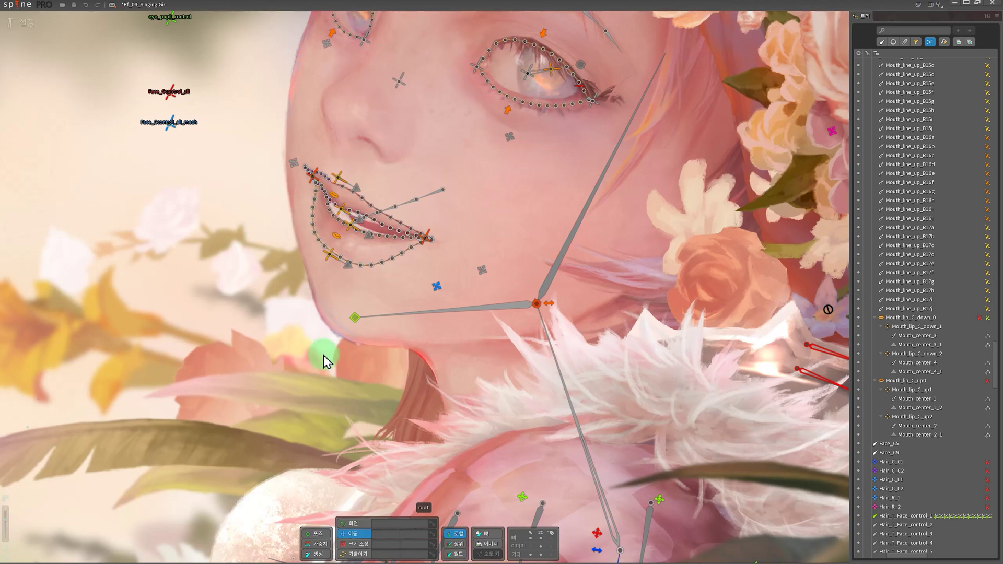
pyautogui.scroll(-1, 302, 330)
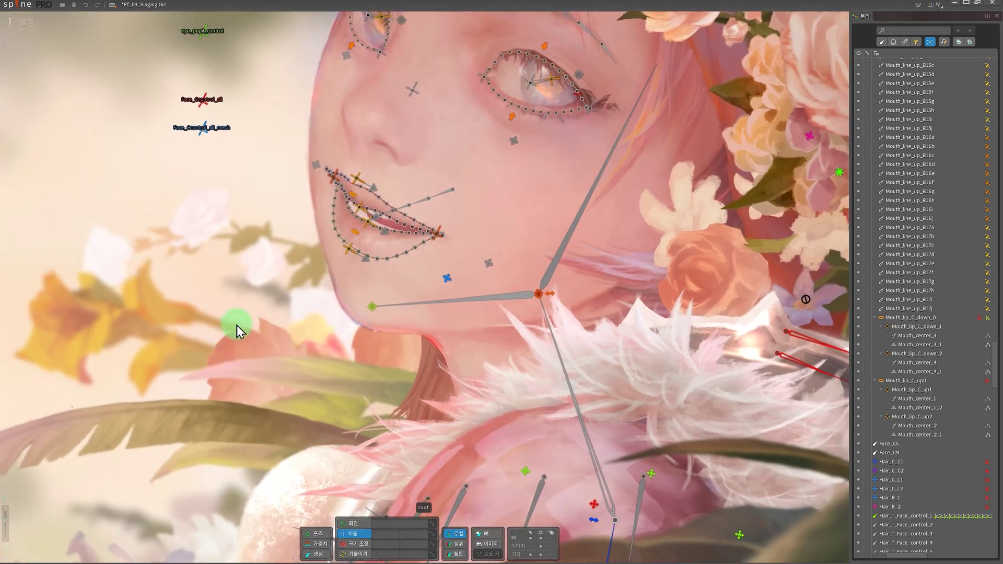
pyautogui.moveTo(267, 346); pyautogui.dragTo(212, 326)
pyautogui.scroll(2, 294, 343)
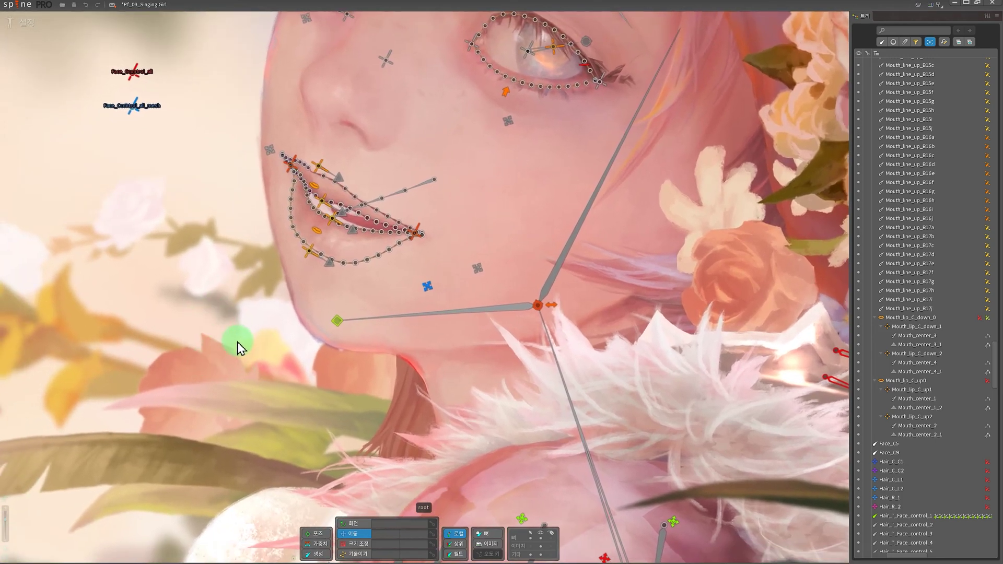
pyautogui.scroll(-4, 320, 351)
# Step: Inspect the shouder_fur_2 bone and hide the leaves_01 to leaves_08 images covering the shoulder and fur
pyautogui.click(484, 369)
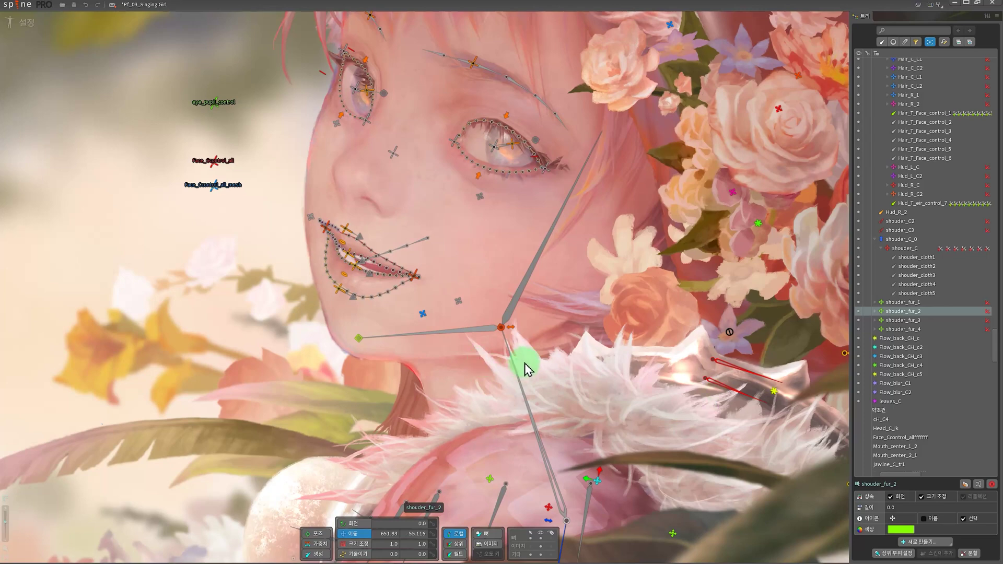
pyautogui.scroll(-3, 525, 368)
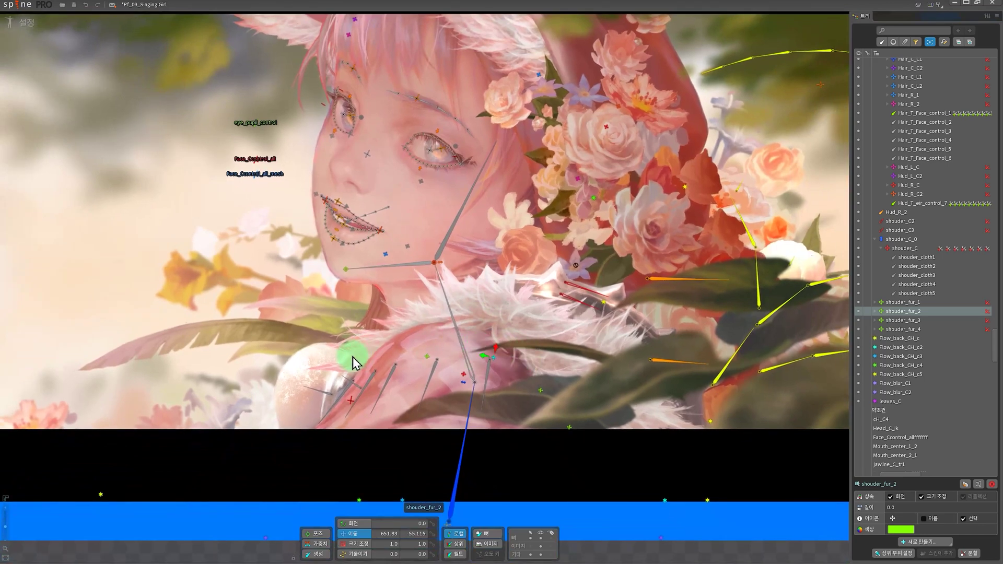
pyautogui.moveTo(354, 362)
pyautogui.mouseDown()
pyautogui.moveTo(385, 296)
pyautogui.moveTo(344, 327)
pyautogui.mouseUp()
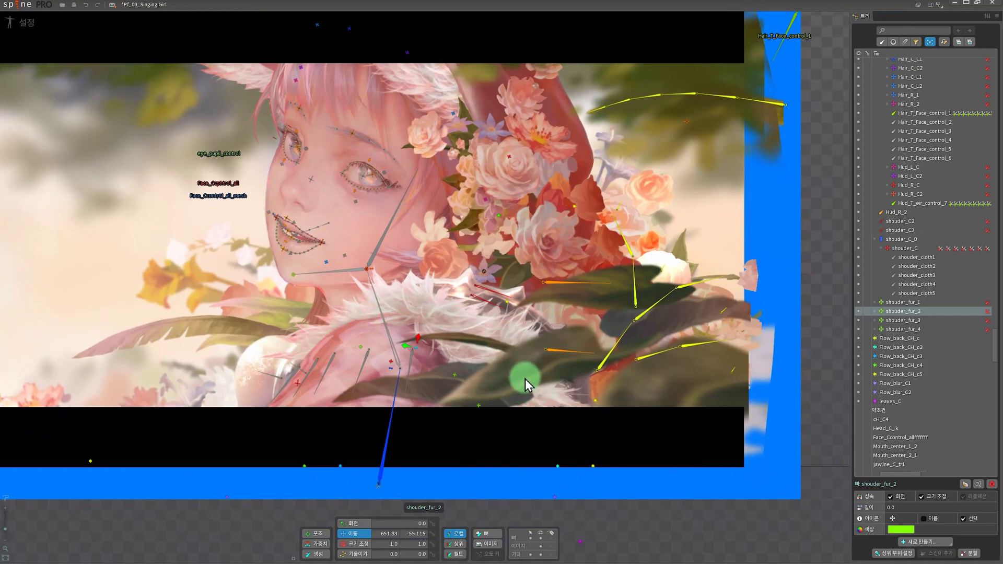
pyautogui.scroll(5, 525, 385)
pyautogui.click(512, 365)
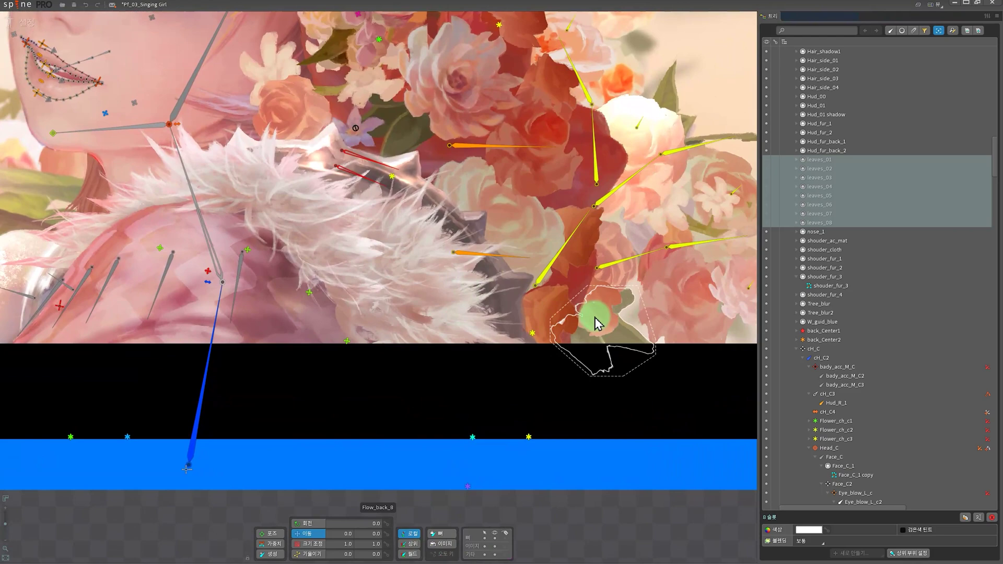
# Step: Expand the shouder_fur_1 to shouder_fur_4 branches in the tree and show all their child fur bones
pyautogui.click(807, 301)
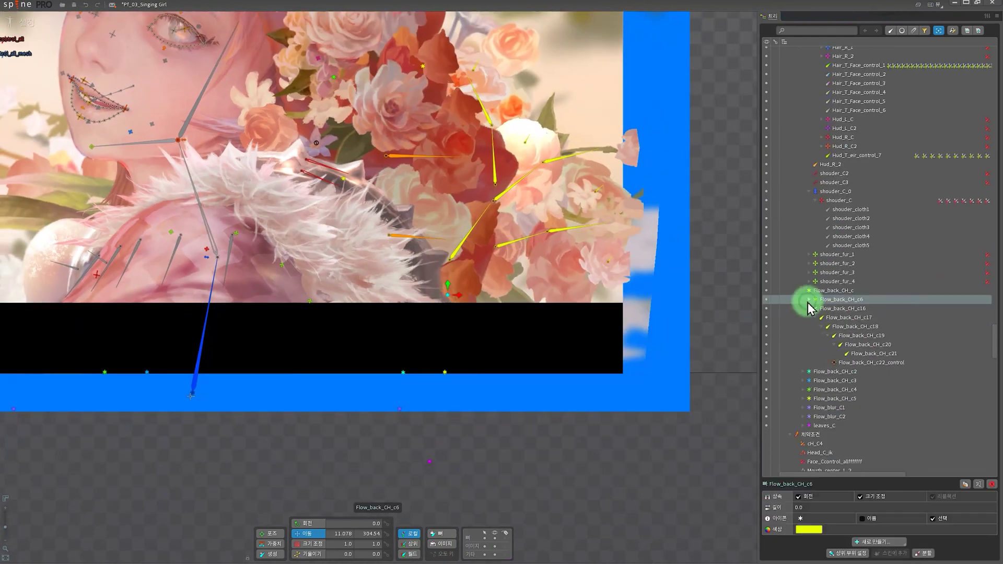
pyautogui.click(903, 414)
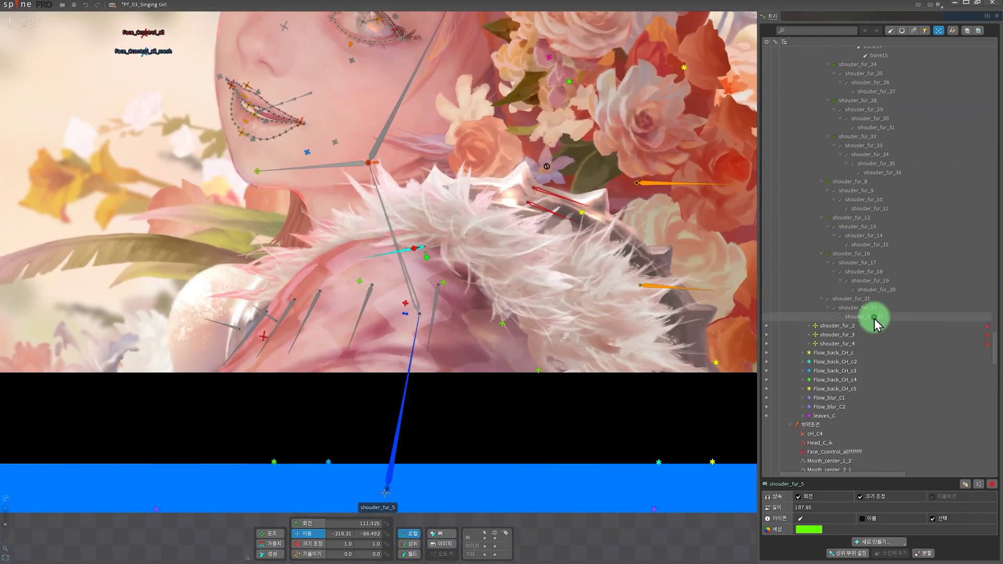
pyautogui.moveTo(875, 324); pyautogui.dragTo(891, 351)
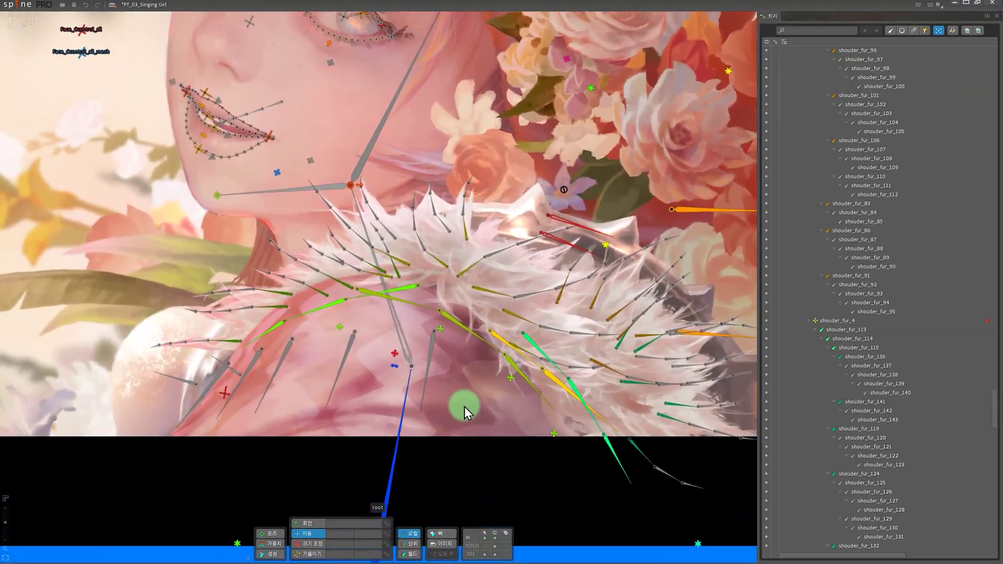
# Step: Try moving the fur control bones shouder_fur_1, shouder_fur_2, shouder_fur_3 and shouder_fur_4 one after another to test the fur
pyautogui.moveTo(465, 413); pyautogui.dragTo(371, 376)
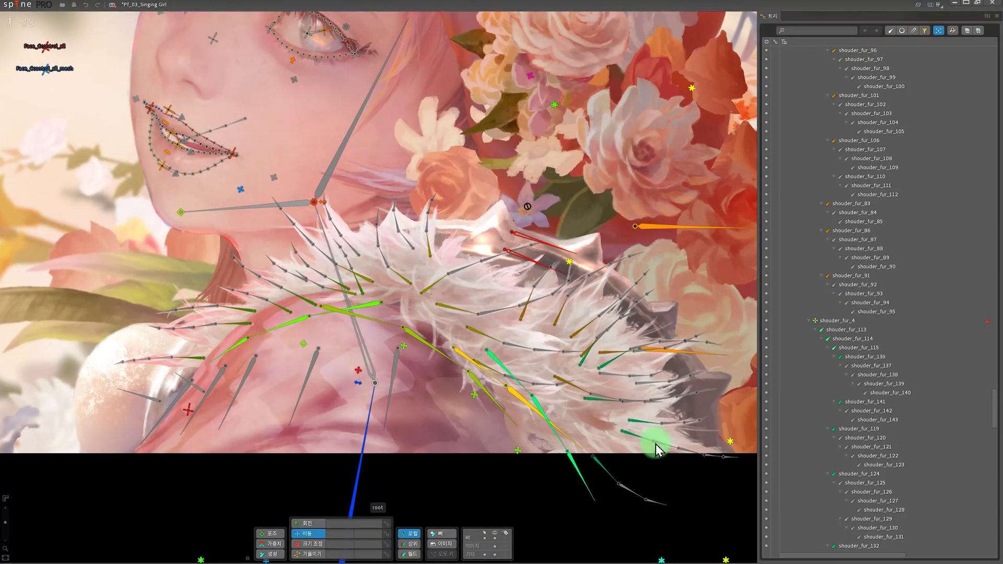
pyautogui.click(304, 352)
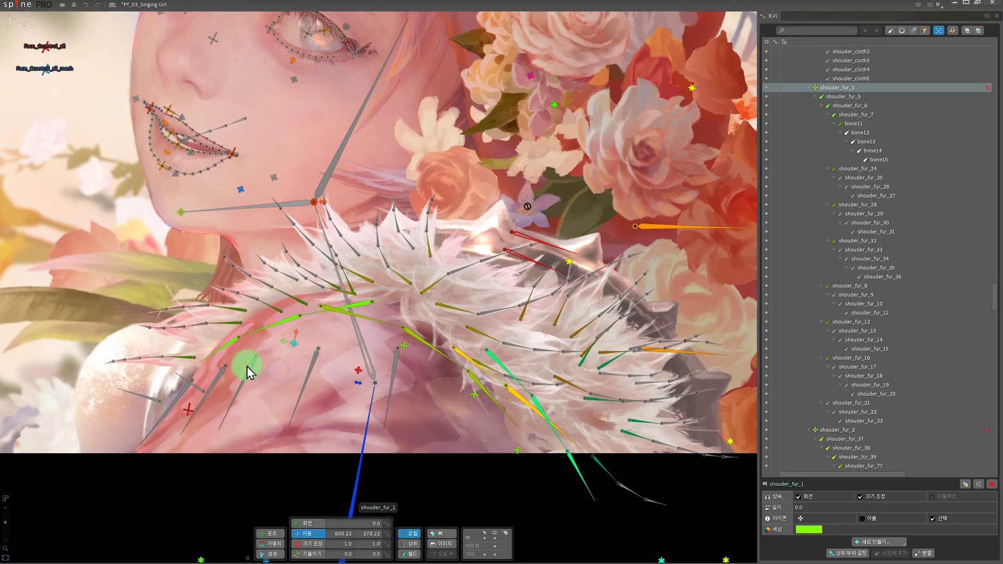
pyautogui.moveTo(305, 405); pyautogui.dragTo(228, 337)
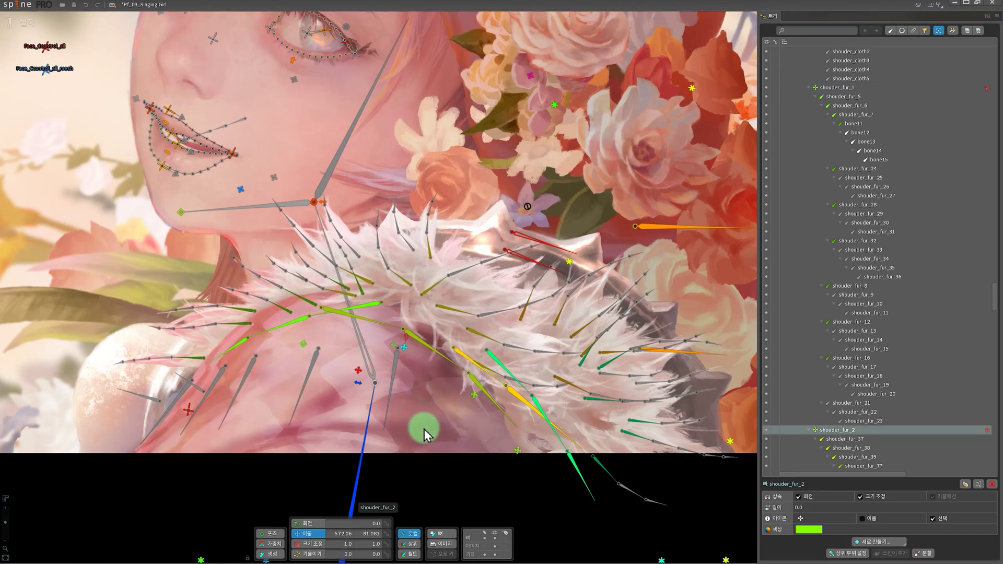
pyautogui.moveTo(424, 433); pyautogui.dragTo(514, 422)
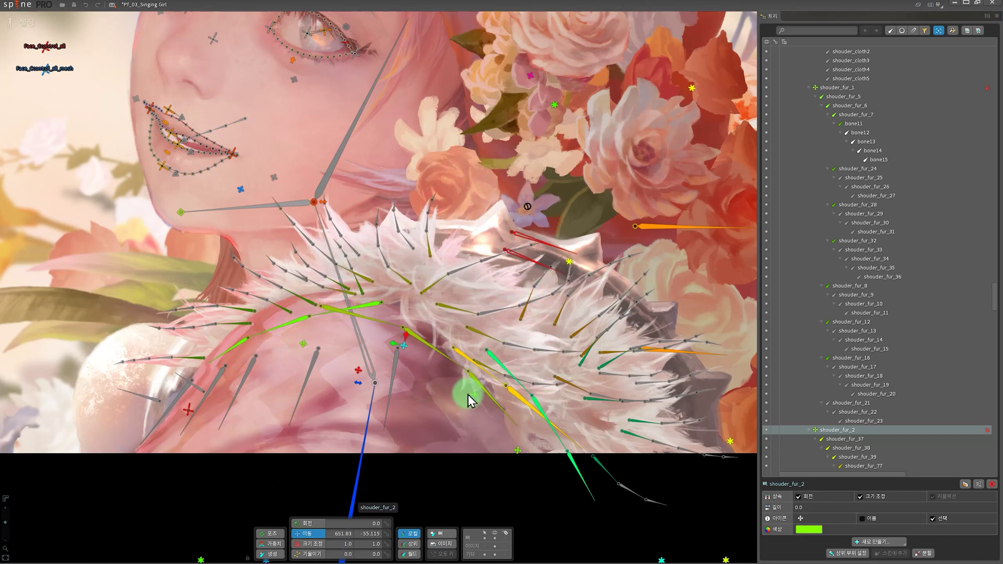
pyautogui.moveTo(445, 418); pyautogui.dragTo(495, 415)
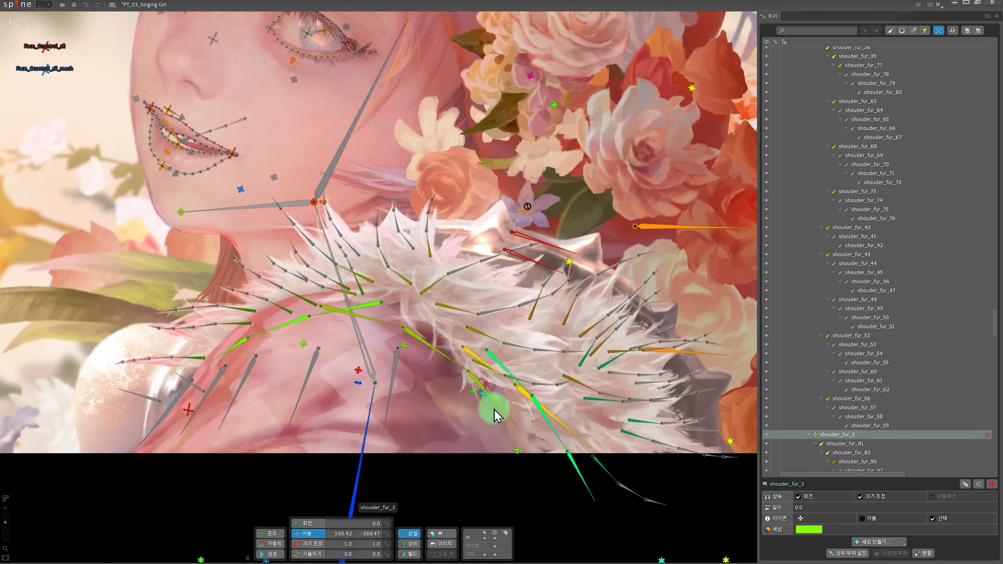
pyautogui.moveTo(518, 454); pyautogui.dragTo(487, 517)
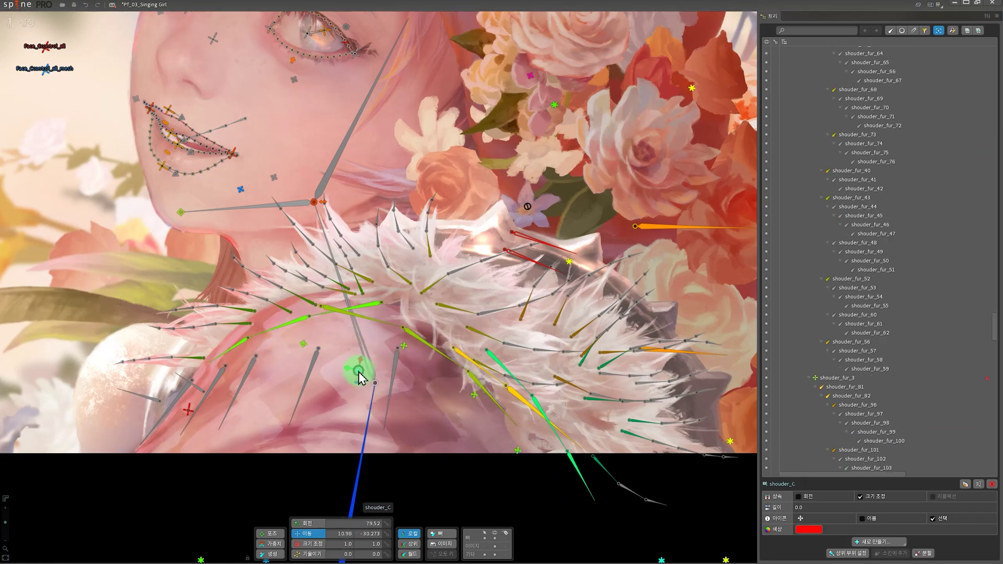
# Step: Select the shouder_C bone and try moving it to check how the shoulder and fur bones follow
pyautogui.click(207, 519)
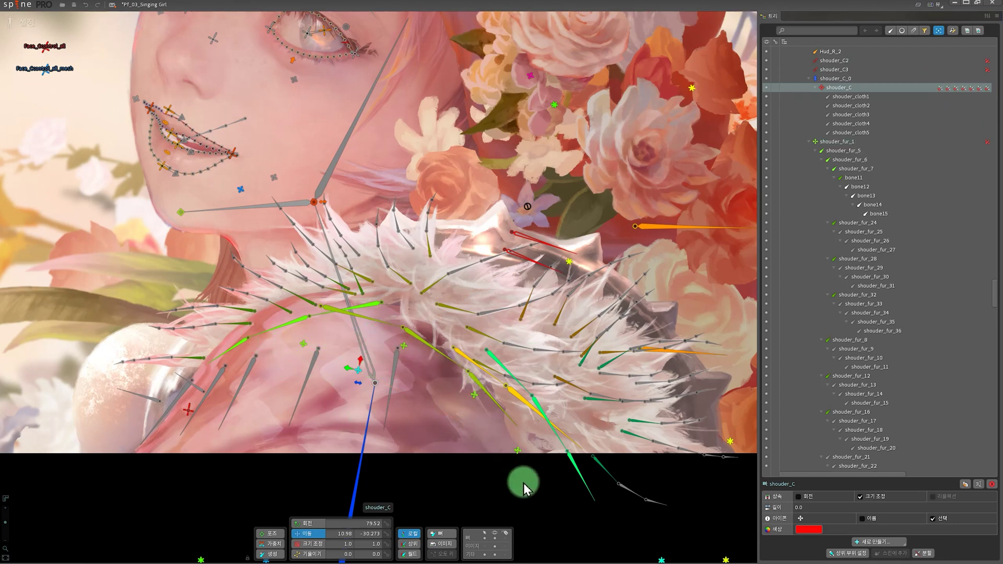
pyautogui.moveTo(359, 376); pyautogui.dragTo(448, 409)
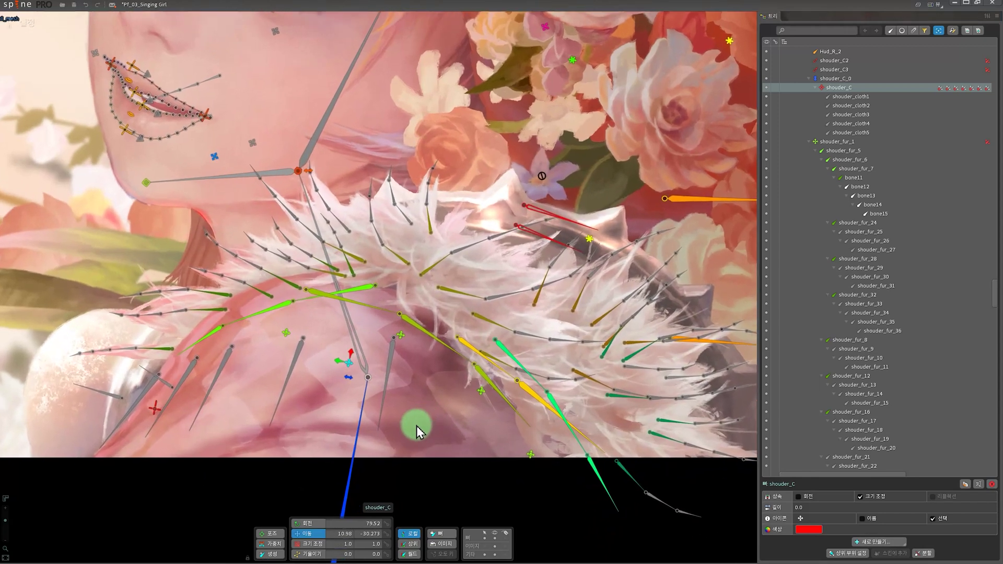
# Step: Select the fur chain bones shouder_fur_5, shouder_fur_6 and shouder_fur_7 together and try rotating them
pyautogui.moveTo(416, 425); pyautogui.dragTo(458, 435)
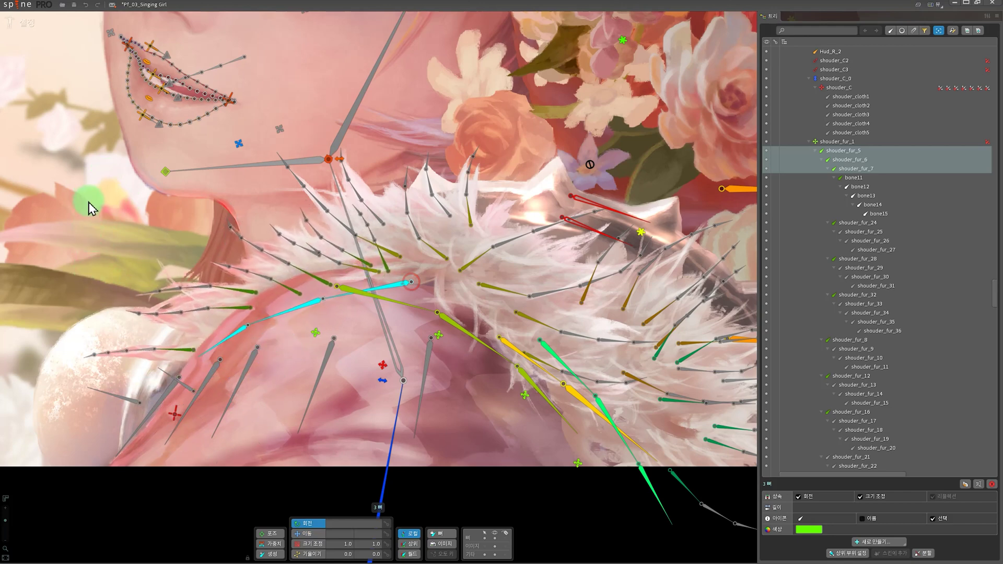
pyautogui.moveTo(87, 251); pyautogui.dragTo(376, 328)
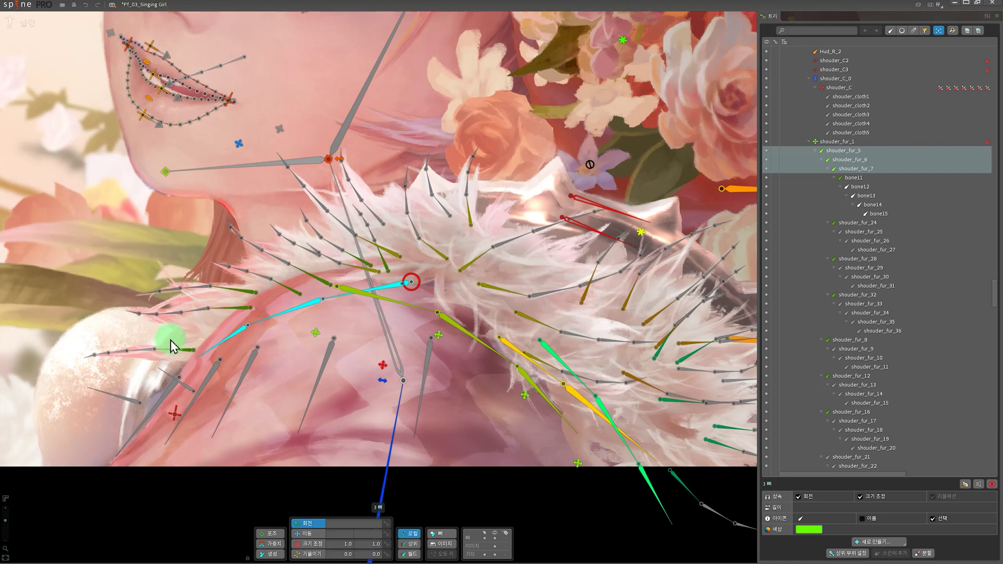
pyautogui.scroll(3, 269, 272)
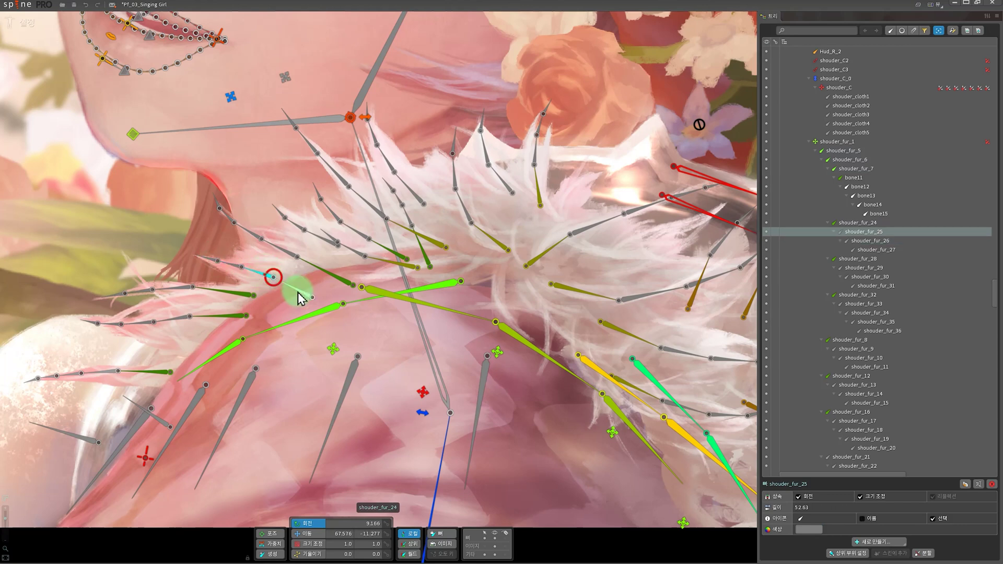
# Step: Switch to Animate mode and play the animation to watch how the shoulder and fur bones move around shouder_fur_24
pyautogui.scroll(-3, 286, 395)
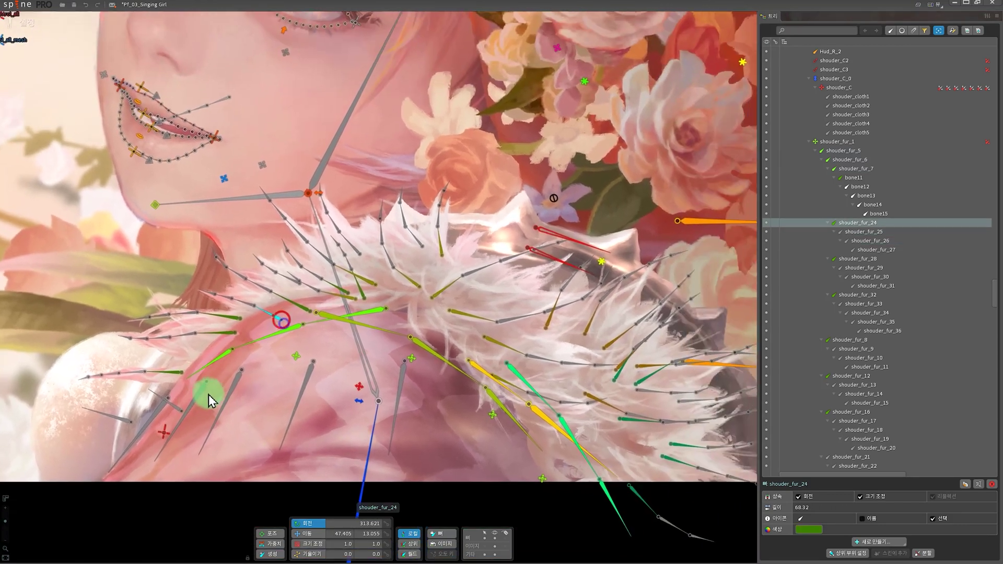
pyautogui.click(31, 36)
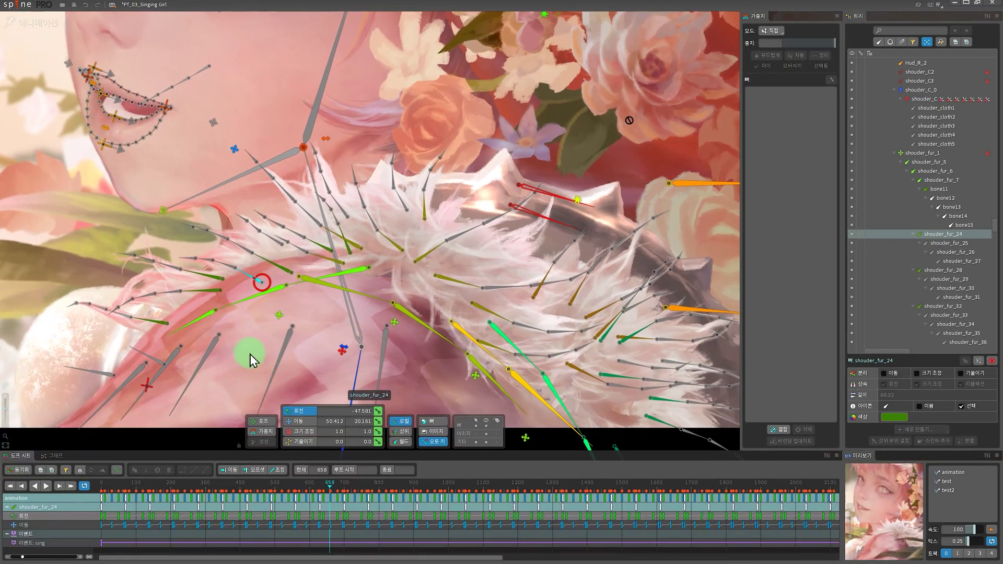
pyautogui.press('d')
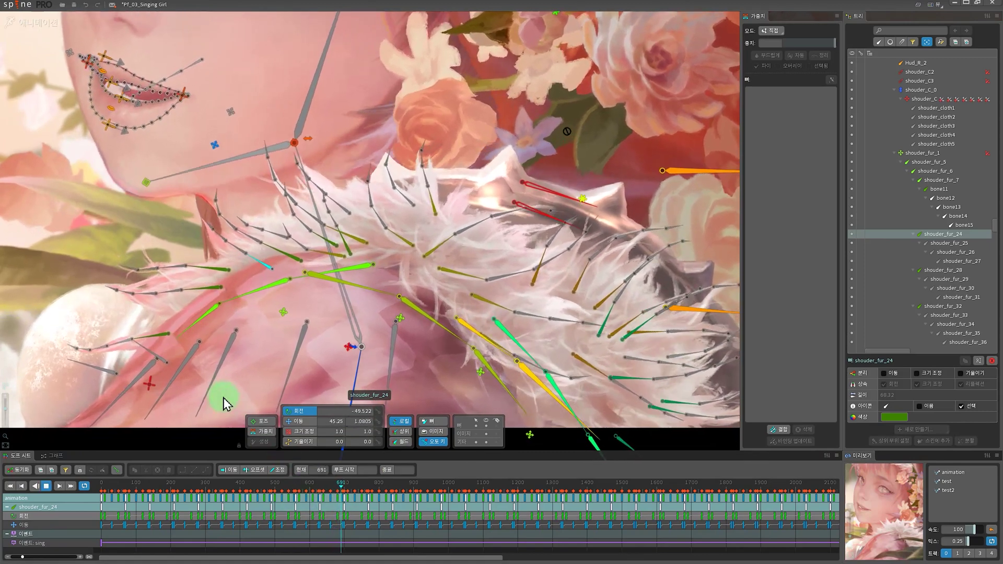
pyautogui.moveTo(222, 402); pyautogui.dragTo(366, 347)
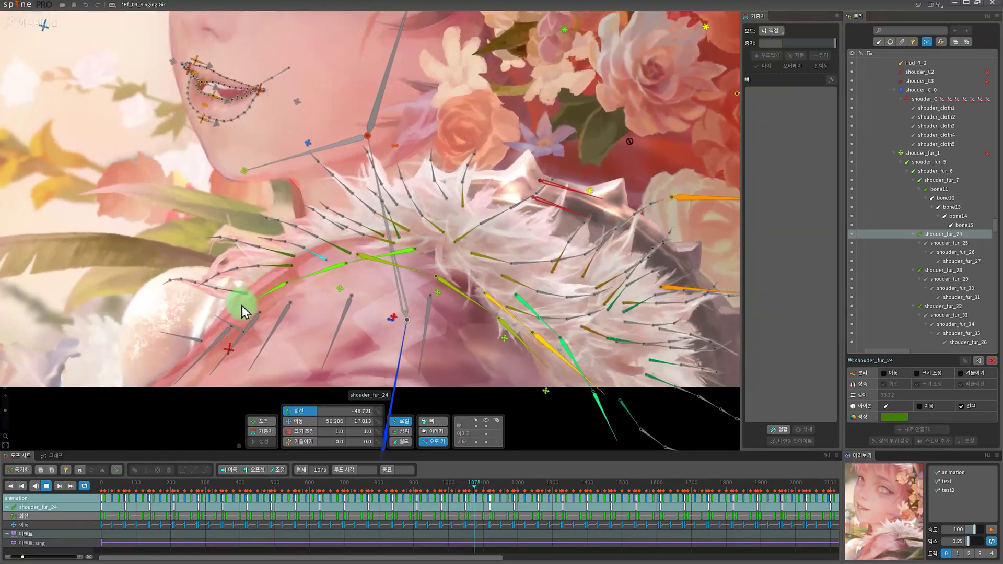
pyautogui.scroll(3, 320, 314)
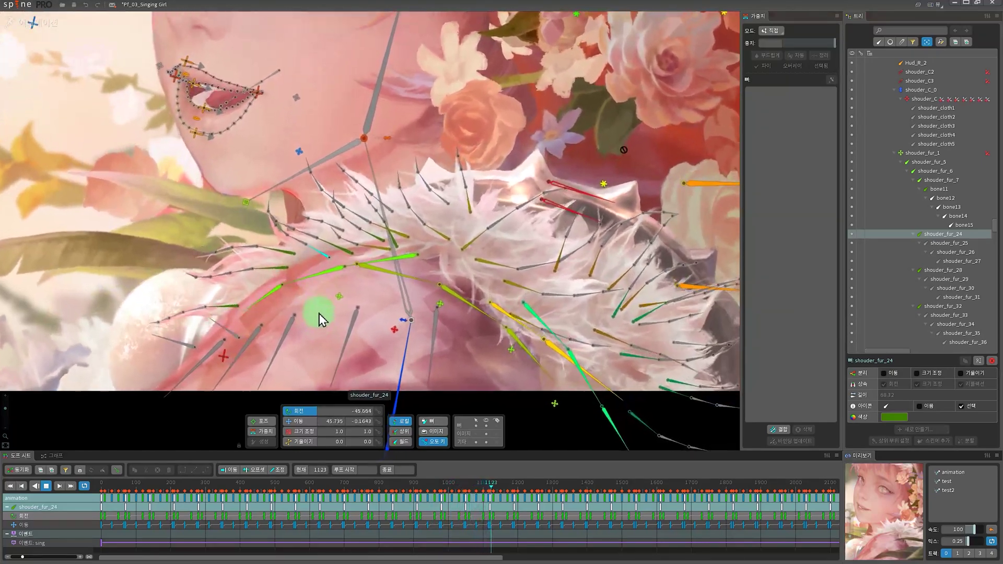
# Step: Select the shouder_fur_6 bone during playback and examine its motion and rotation keys
pyautogui.click(347, 262)
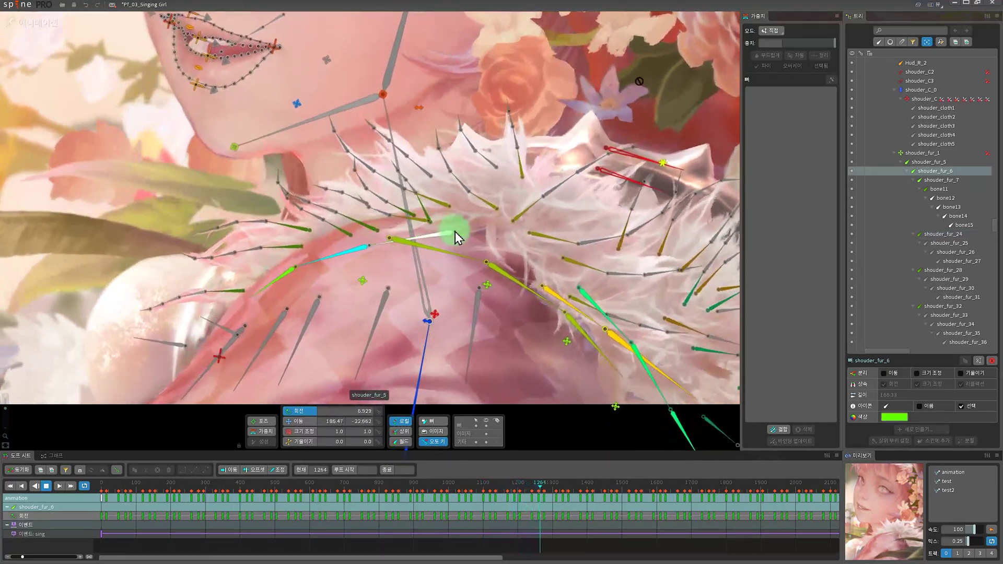
pyautogui.scroll(-2, 369, 346)
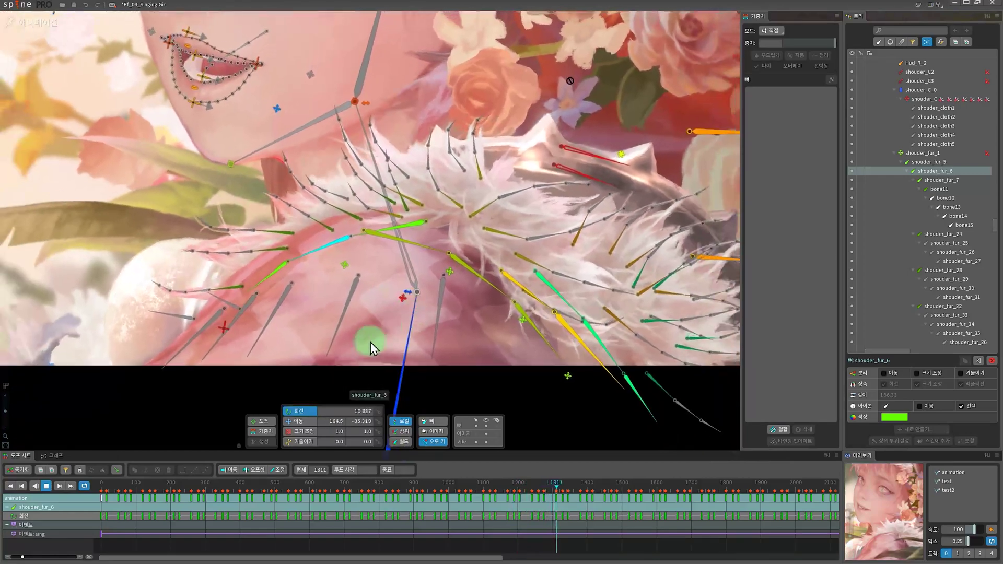
pyautogui.moveTo(459, 301); pyautogui.dragTo(366, 324)
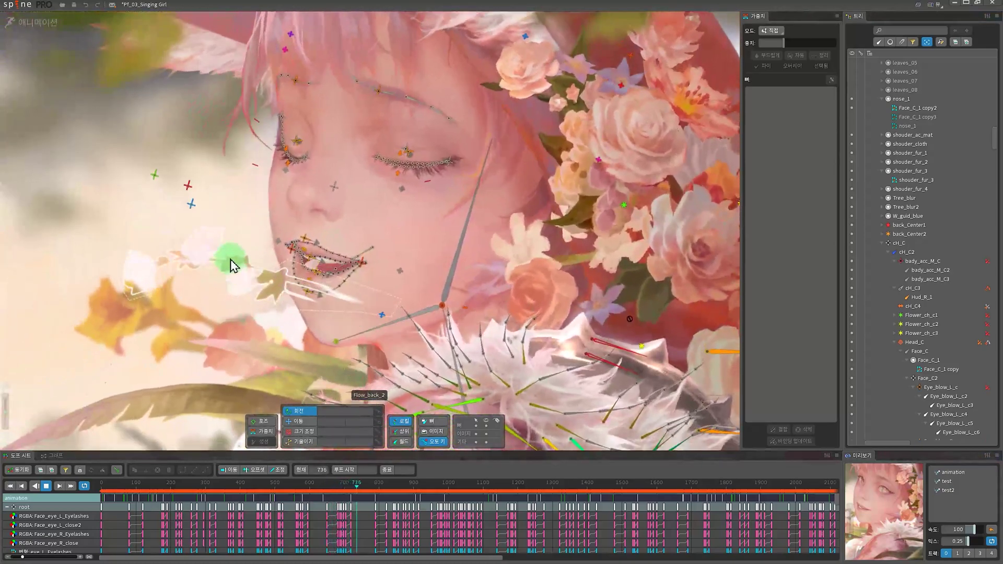
# Step: Return to Setup mode, select the nose_1 slot and hide it to expose the face mesh underneath
pyautogui.click(229, 261)
pyautogui.click(31, 22)
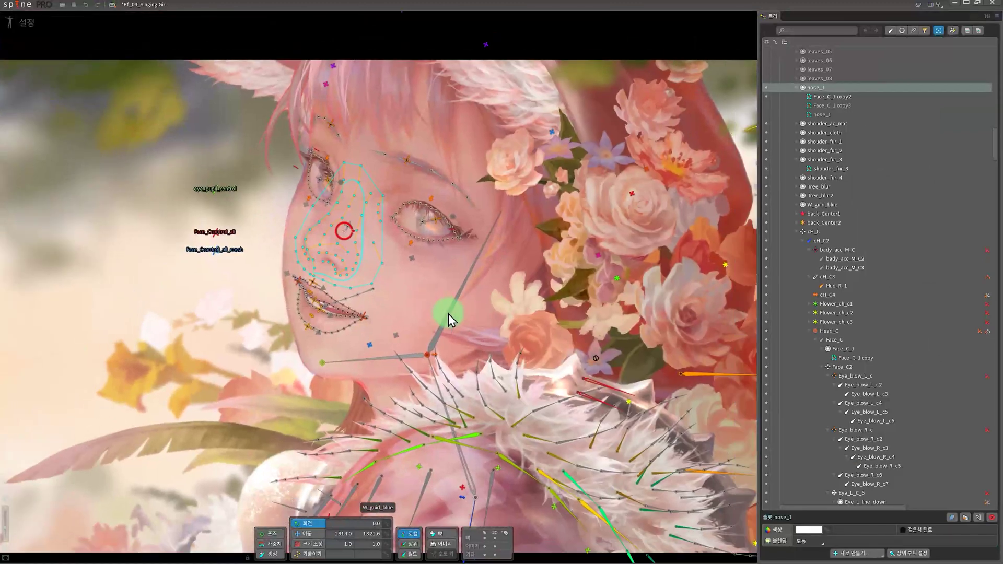
pyautogui.scroll(-3, 448, 313)
pyautogui.moveTo(434, 365); pyautogui.dragTo(358, 341)
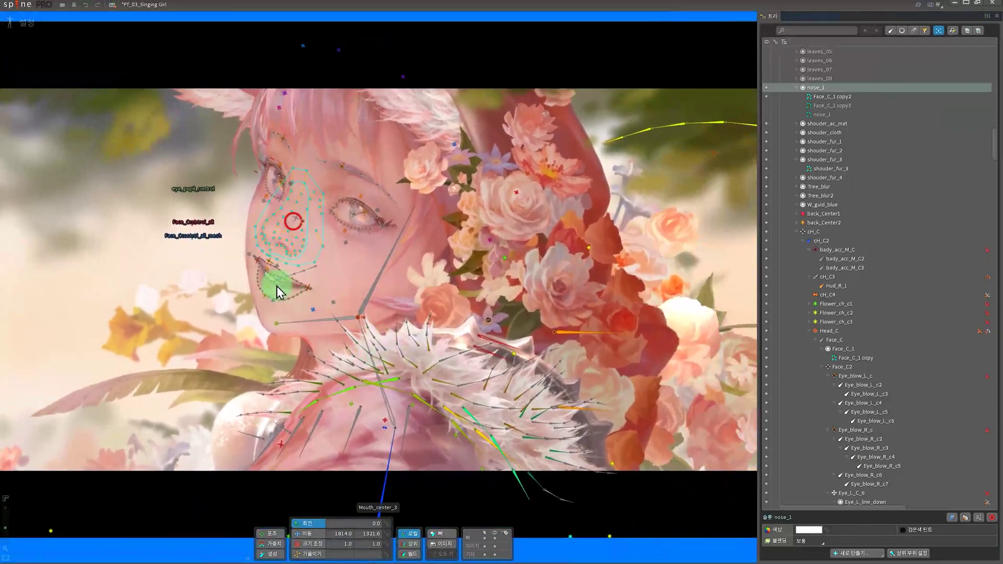
pyautogui.scroll(5, 276, 290)
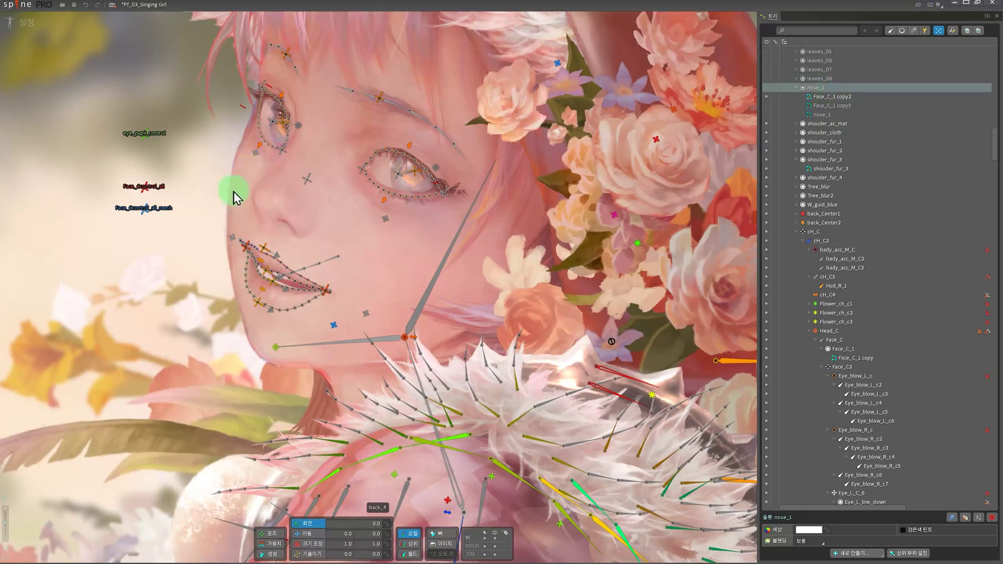
# Step: Switch back to Animate mode, check the face in playback and move the timeline to frame 474
pyautogui.click(25, 26)
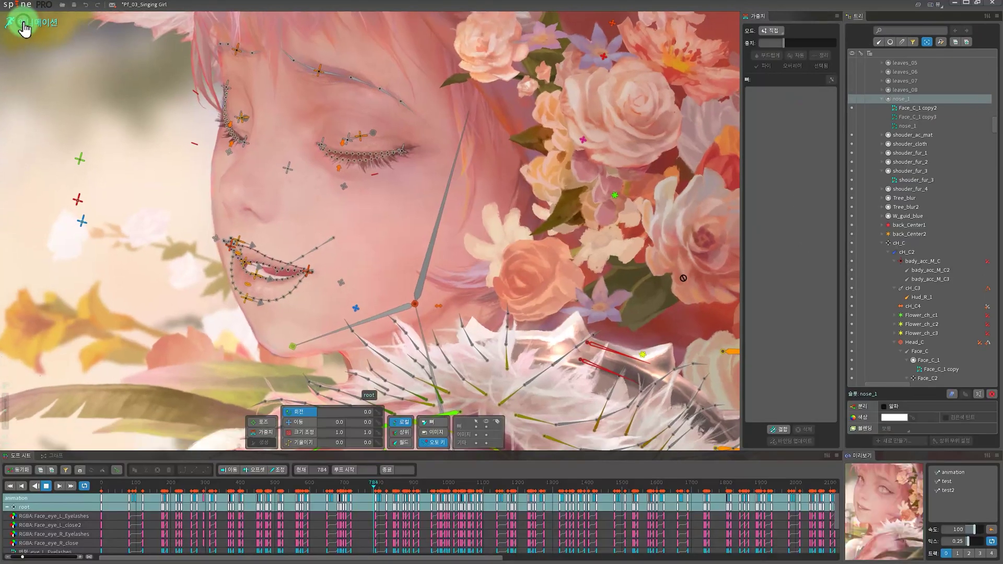
pyautogui.scroll(5, 107, 208)
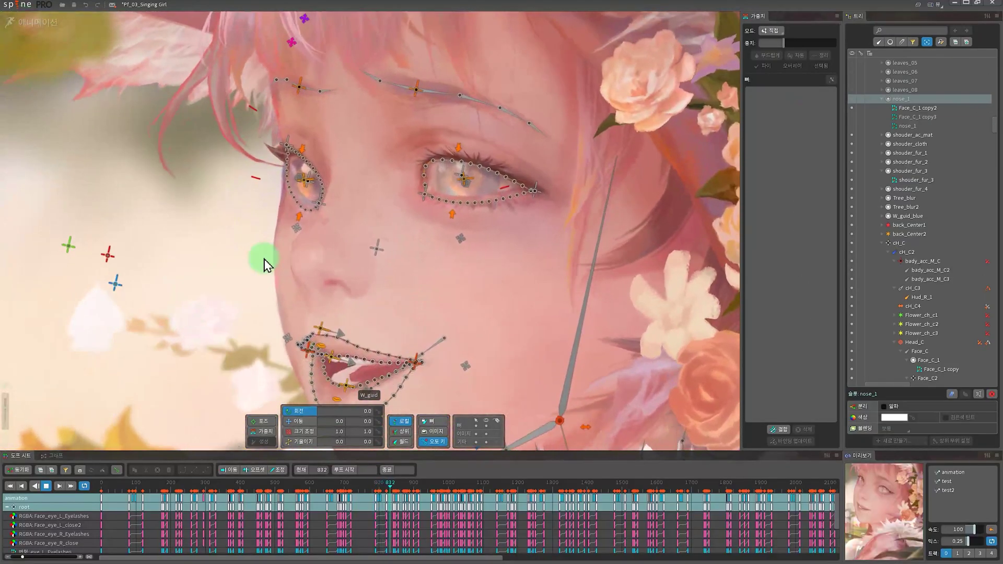
pyautogui.click(217, 488)
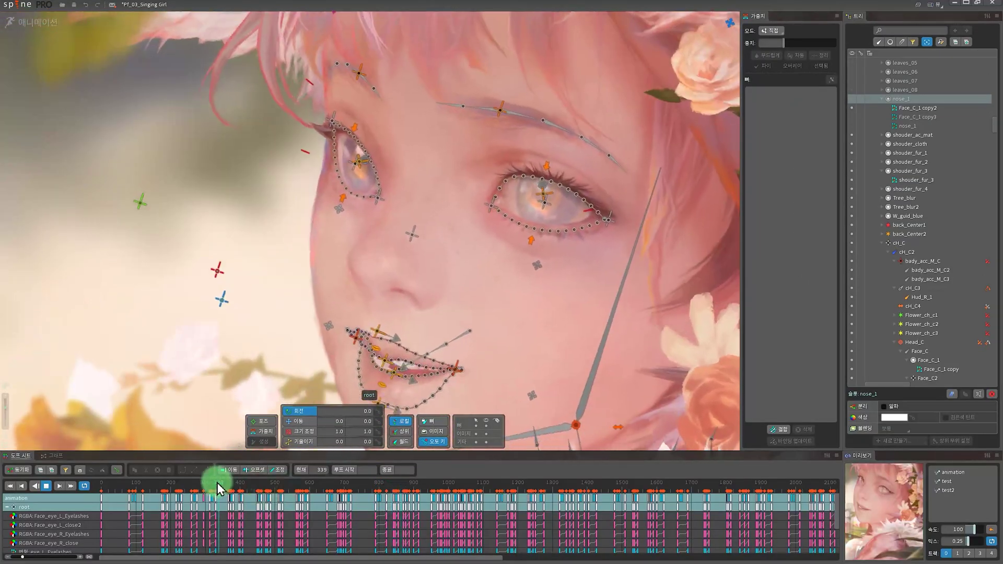
pyautogui.moveTo(216, 489); pyautogui.dragTo(264, 490)
# Step: Try moving the Face_Ccontrol_all bone to -175.06, 614.37 and inspect how the face mesh deforms around the nose and eyes
pyautogui.moveTo(155, 209); pyautogui.dragTo(92, 214)
pyautogui.scroll(8, 298, 152)
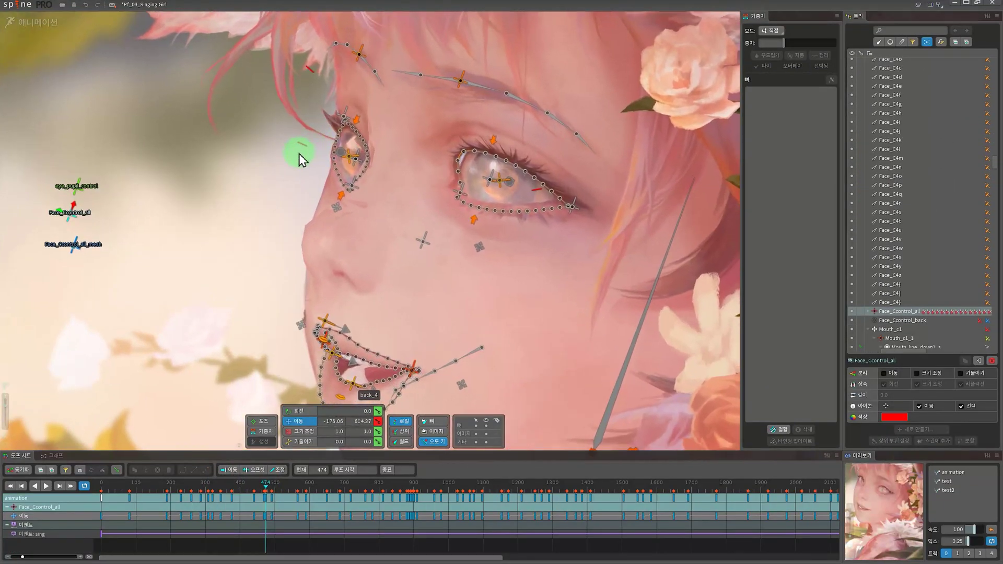
pyautogui.moveTo(113, 210); pyautogui.dragTo(100, 220)
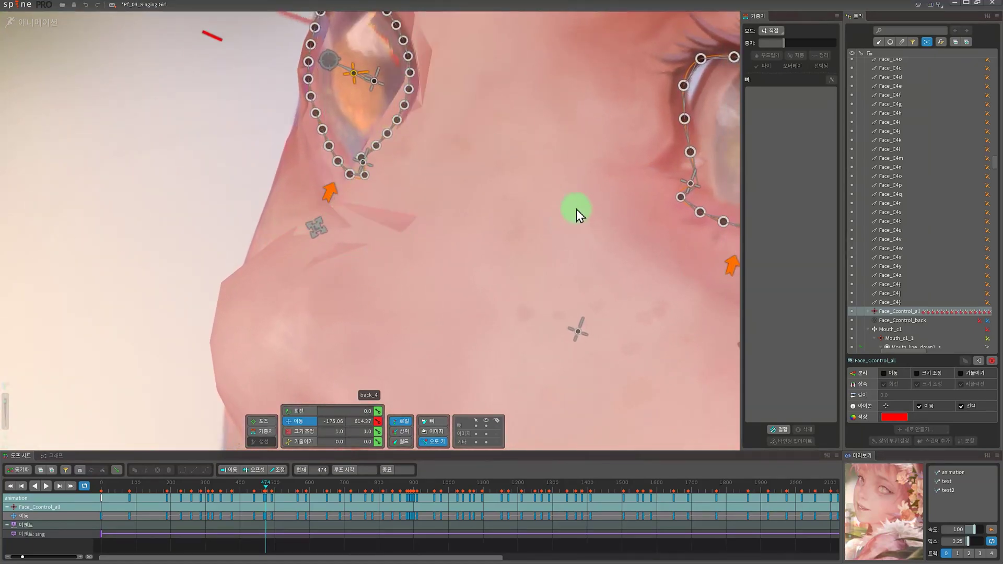
pyautogui.moveTo(575, 209)
pyautogui.mouseDown()
pyautogui.moveTo(501, 291)
pyautogui.moveTo(295, 313)
pyautogui.mouseUp()
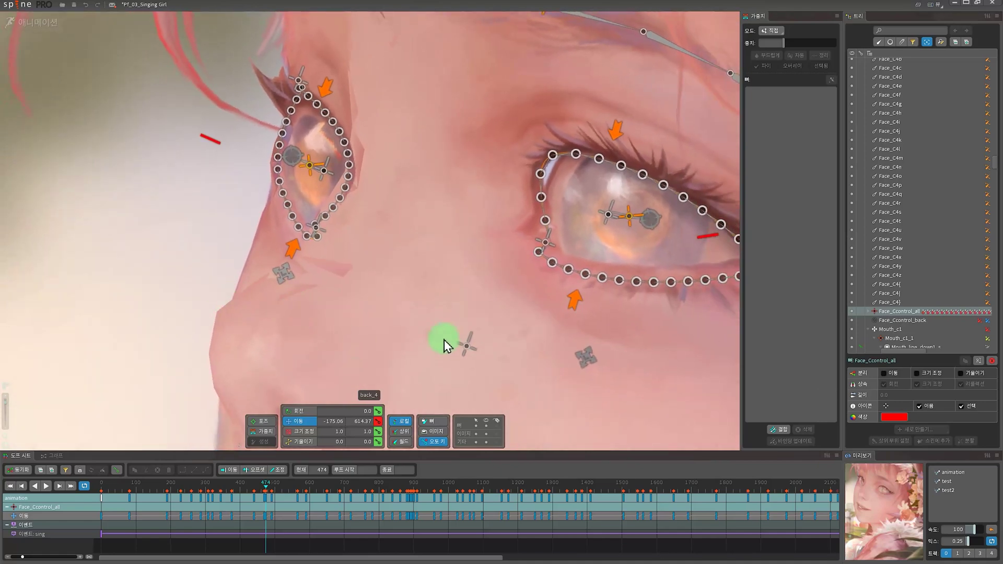
pyautogui.scroll(-10, 444, 346)
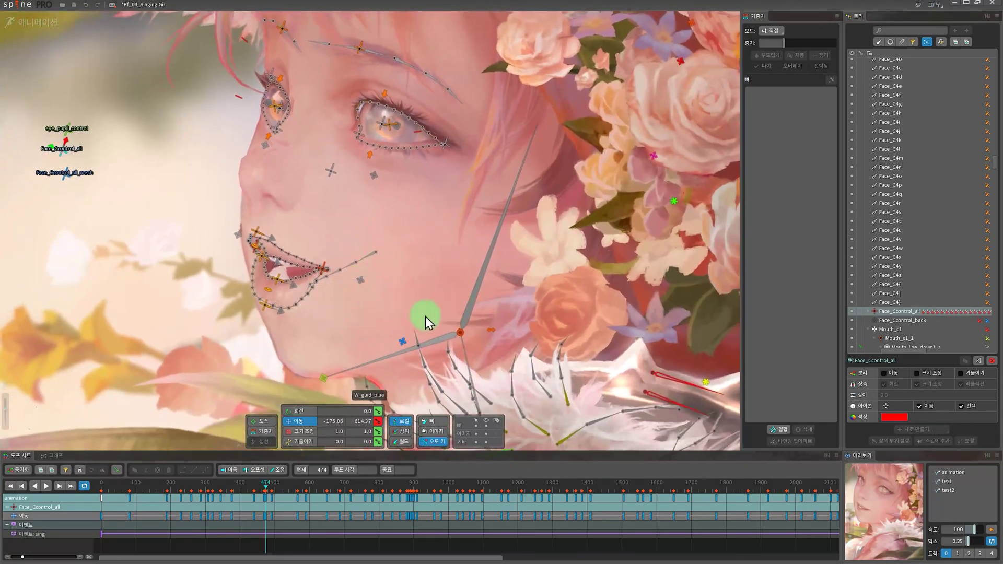
# Step: Select the Face_C_1 copy mesh and its vertices beside the nose bridge to examine their bone weights
pyautogui.moveTo(425, 321); pyautogui.dragTo(438, 162)
pyautogui.click(441, 162)
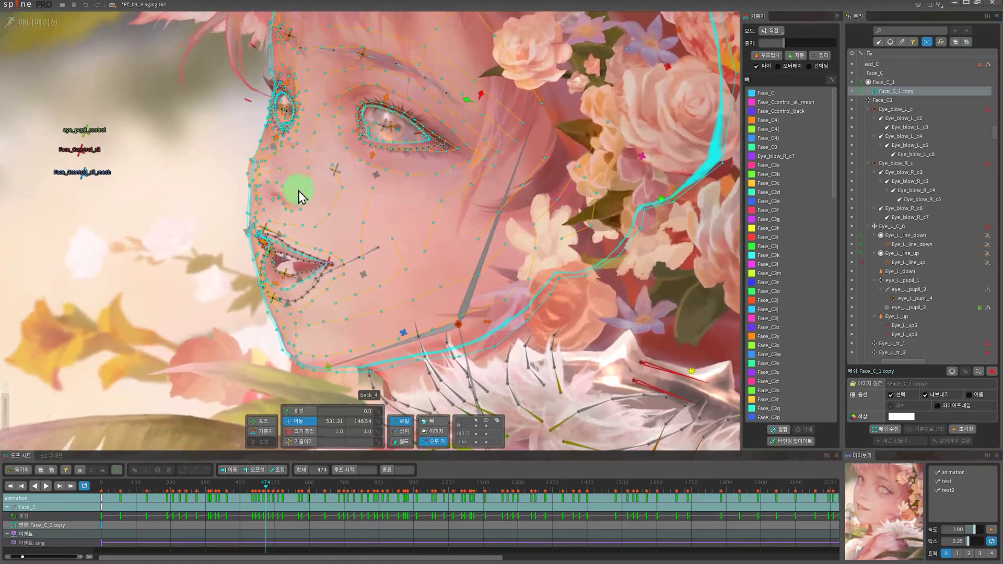
pyautogui.scroll(8, 299, 197)
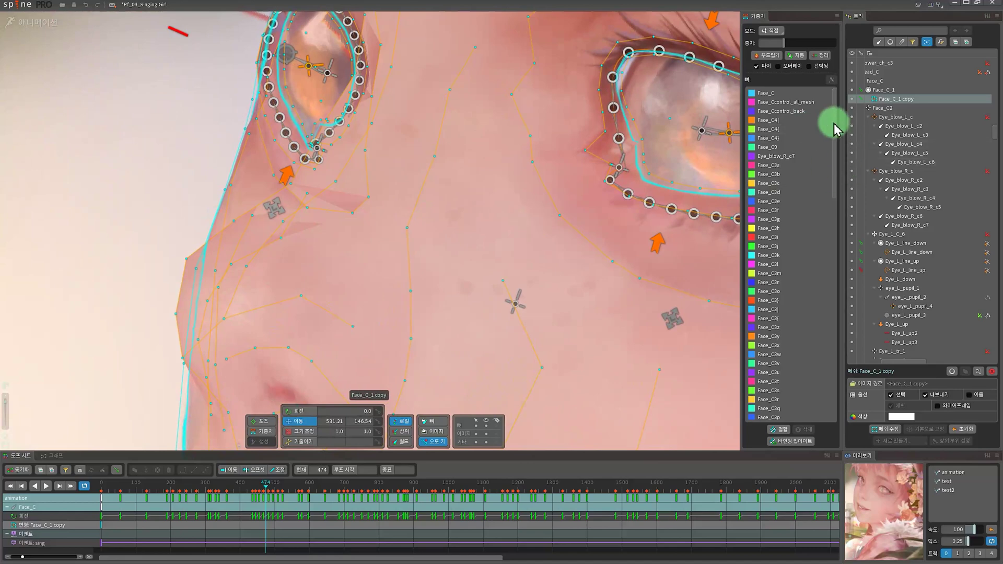
pyautogui.moveTo(834, 123); pyautogui.dragTo(841, 99)
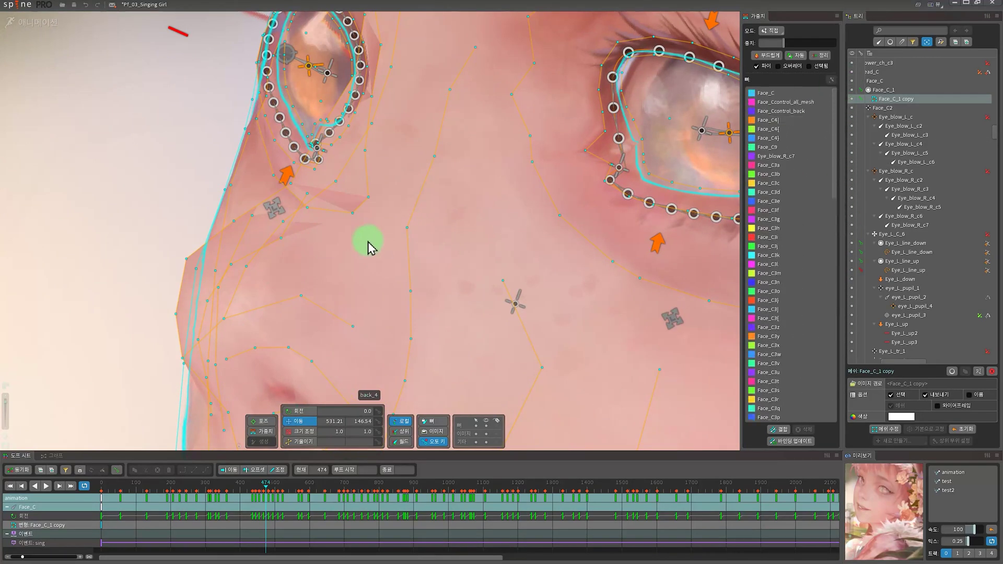
pyautogui.scroll(3, 369, 253)
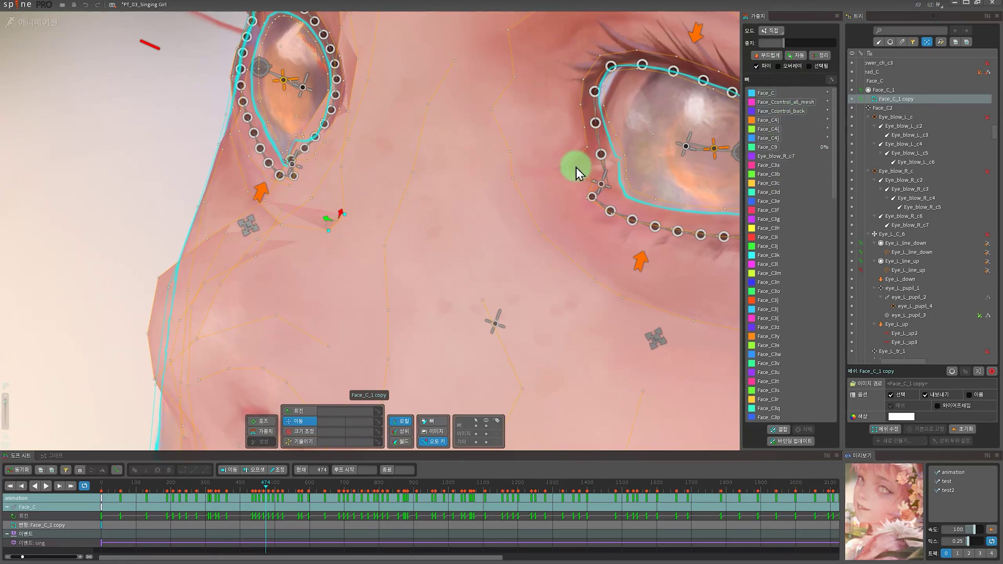
pyautogui.scroll(-2, 259, 272)
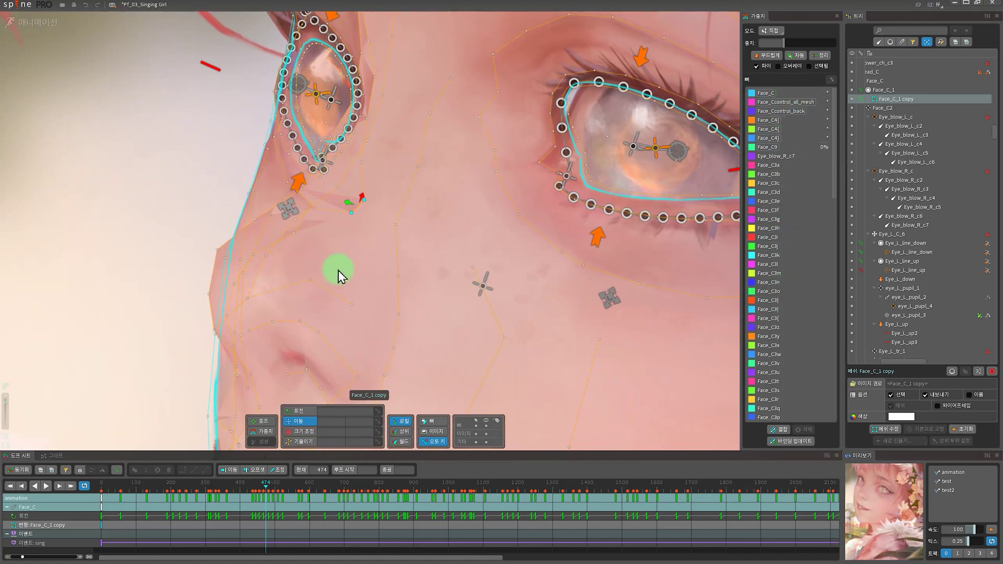
# Step: Move the timeline to frame 624 and try moving the Face_Ccontrol_all bone to test the closed-eye pose
pyautogui.moveTo(266, 490); pyautogui.dragTo(337, 488)
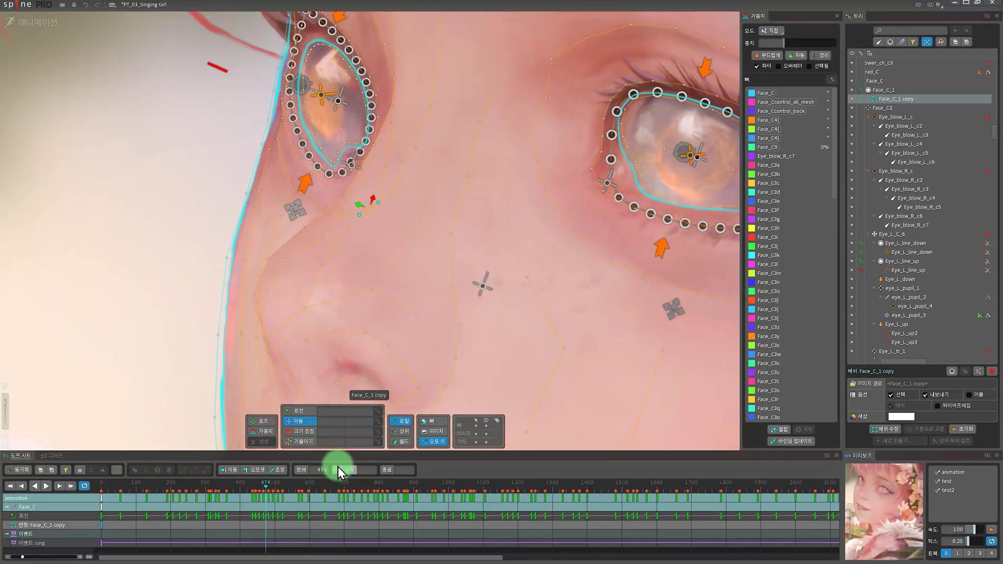
pyautogui.scroll(-1, 408, 208)
pyautogui.moveTo(266, 487); pyautogui.dragTo(320, 211)
pyautogui.scroll(-2, 152, 304)
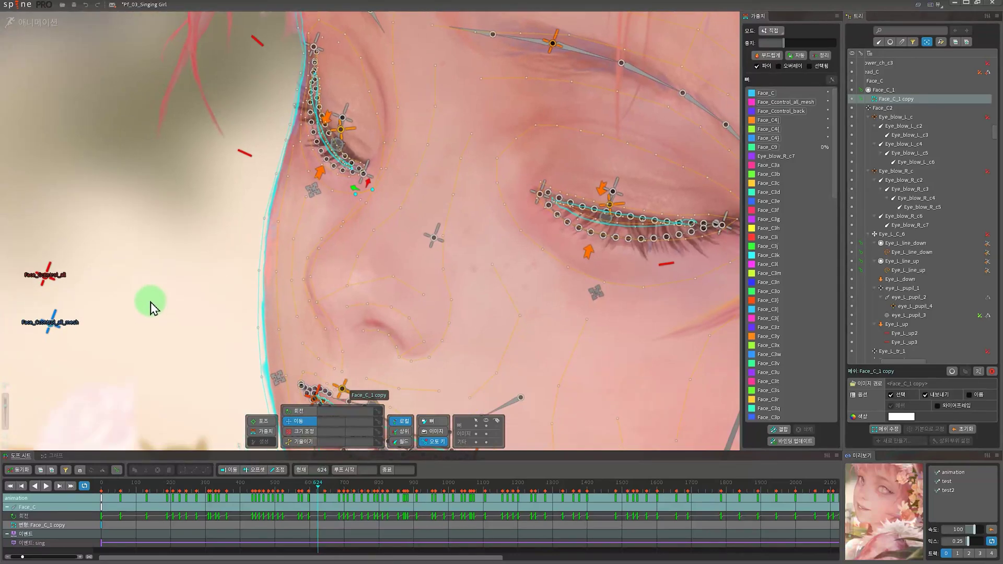
pyautogui.moveTo(141, 256); pyautogui.dragTo(210, 243)
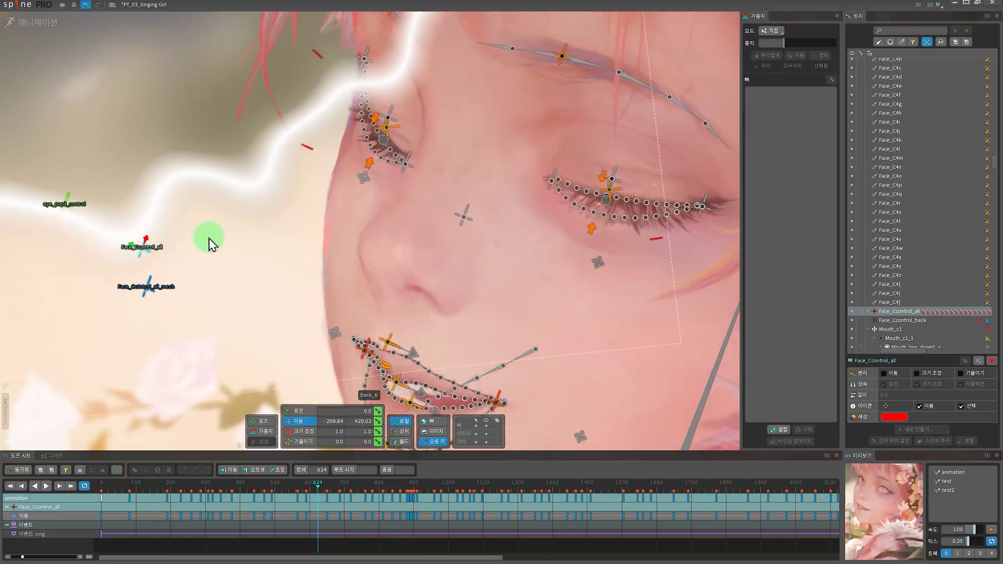
# Step: Select the nose_1 slot in Setup mode, hide it and return to Animate mode
pyautogui.click(42, 20)
pyautogui.click(470, 220)
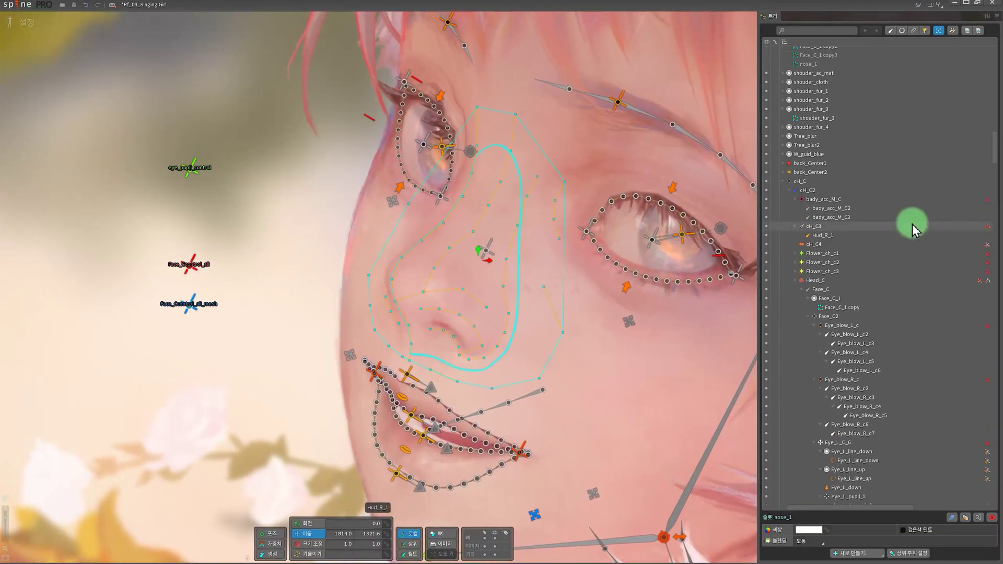
pyautogui.scroll(-3, 880, 203)
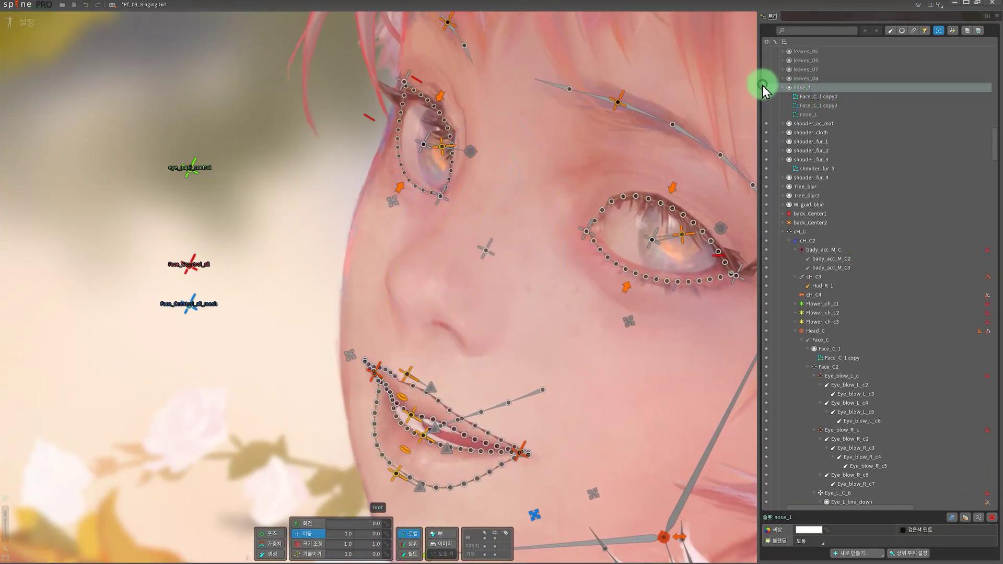
pyautogui.click(26, 22)
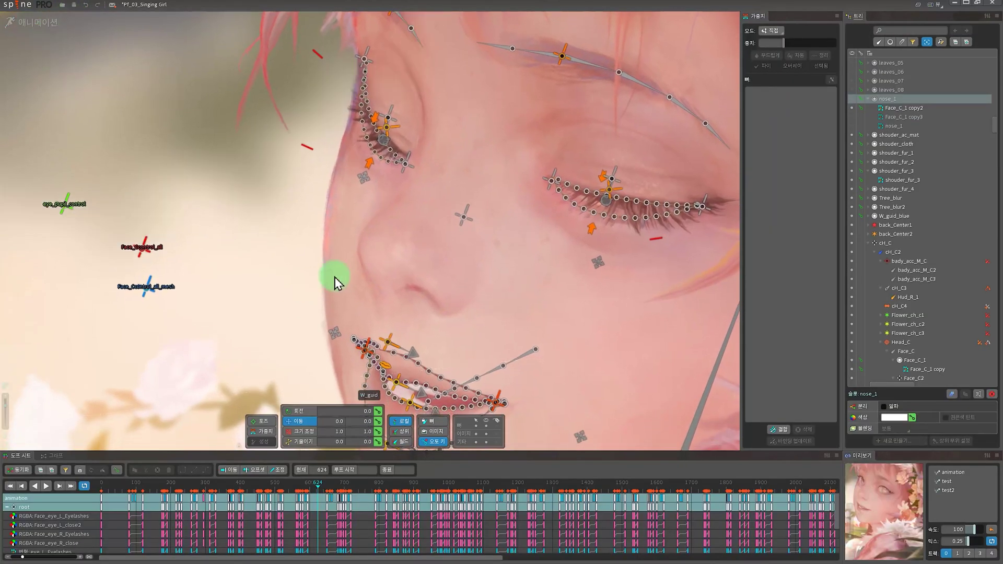
# Step: Move the Face_Ccontrol_all bone to -130.68, 584.72 at frame 624 to turn the face without its nose overlay
pyautogui.scroll(2, 334, 282)
pyautogui.moveTo(114, 227); pyautogui.dragTo(9, 121)
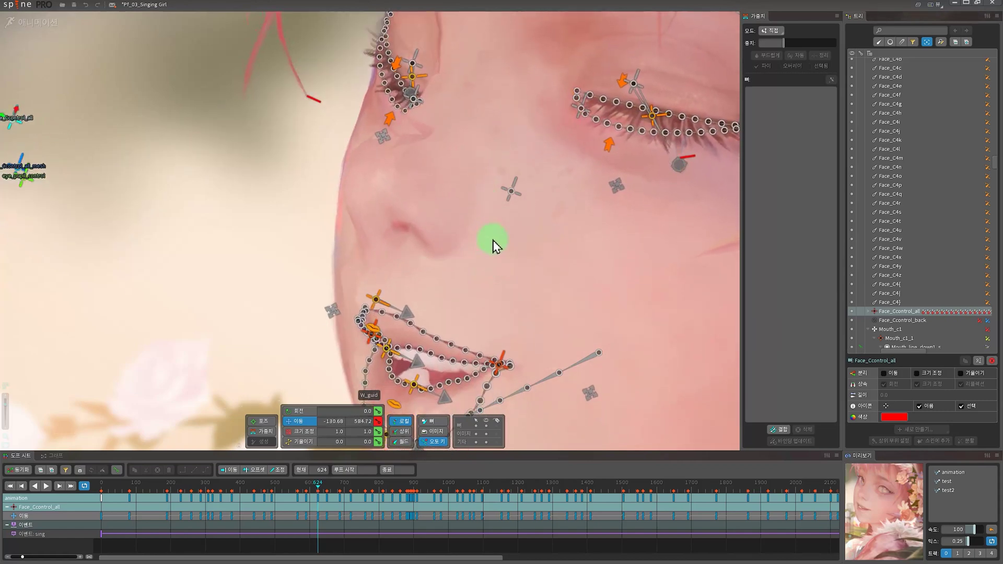
pyautogui.scroll(-5, 493, 245)
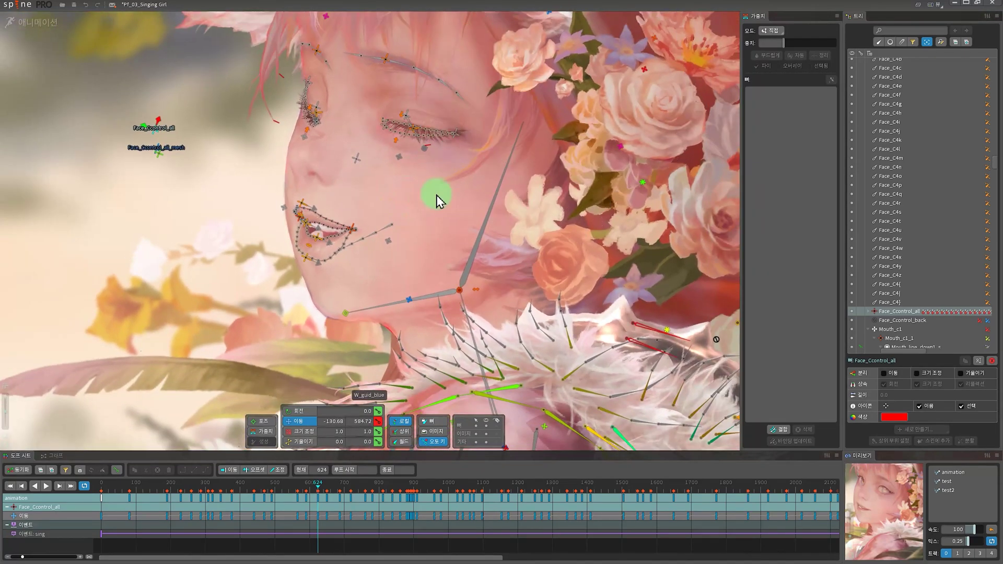
# Step: Select the Face_C_1 copy mesh, pick the vertices between the inner eye and nose, and look through their bone weight list
pyautogui.click(441, 166)
pyautogui.scroll(5, 320, 152)
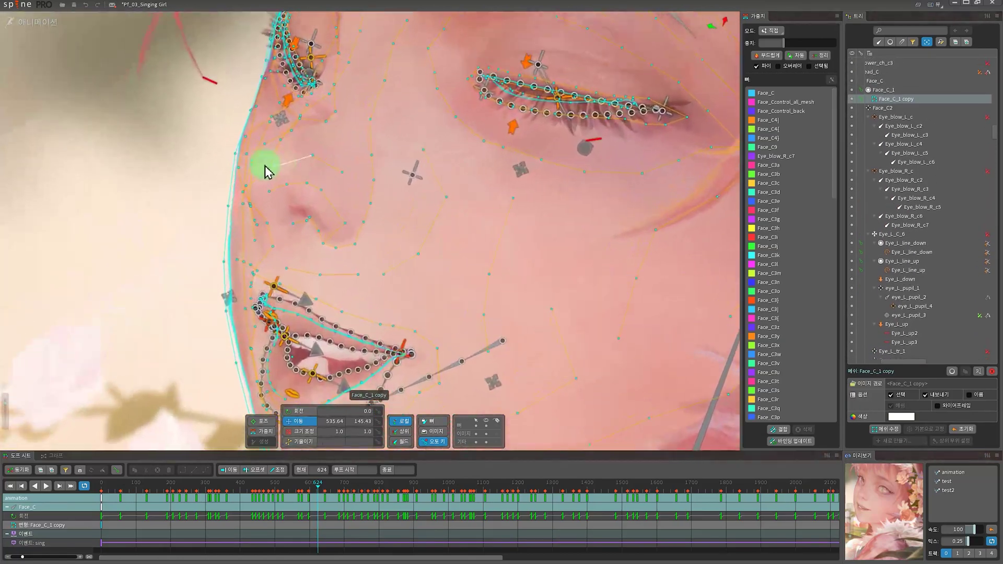
pyautogui.scroll(3, 266, 171)
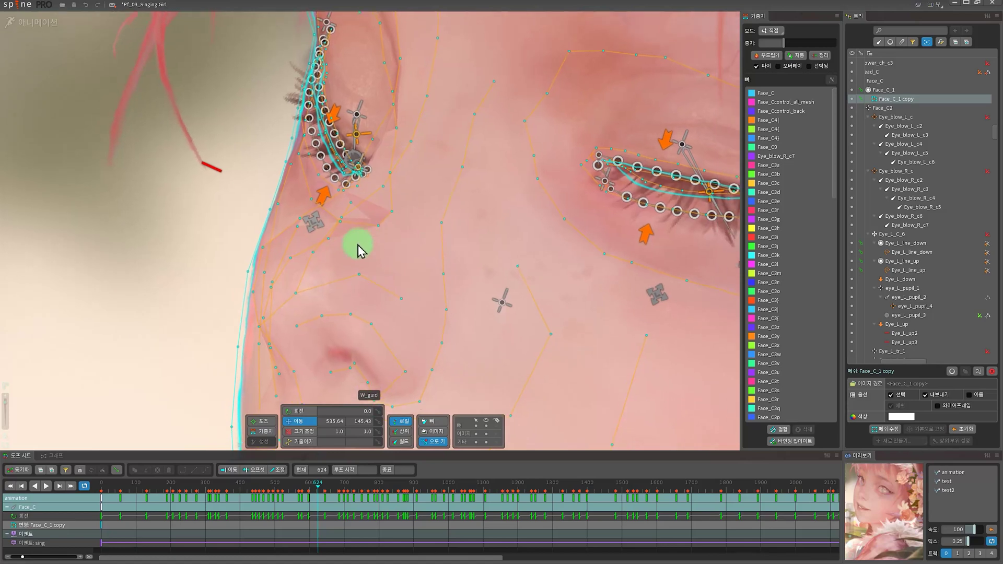
pyautogui.scroll(-2, 409, 252)
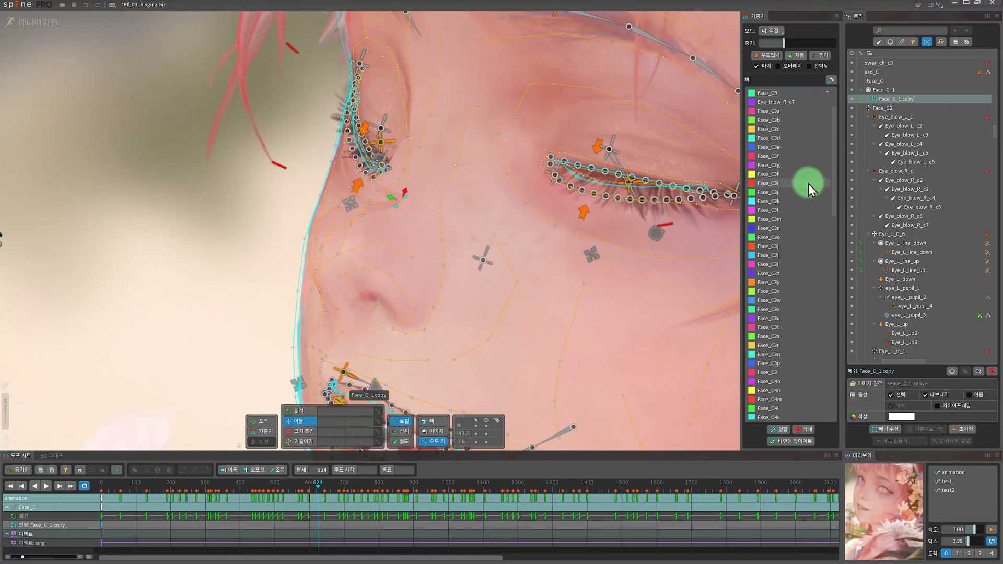
pyautogui.scroll(-10, 804, 258)
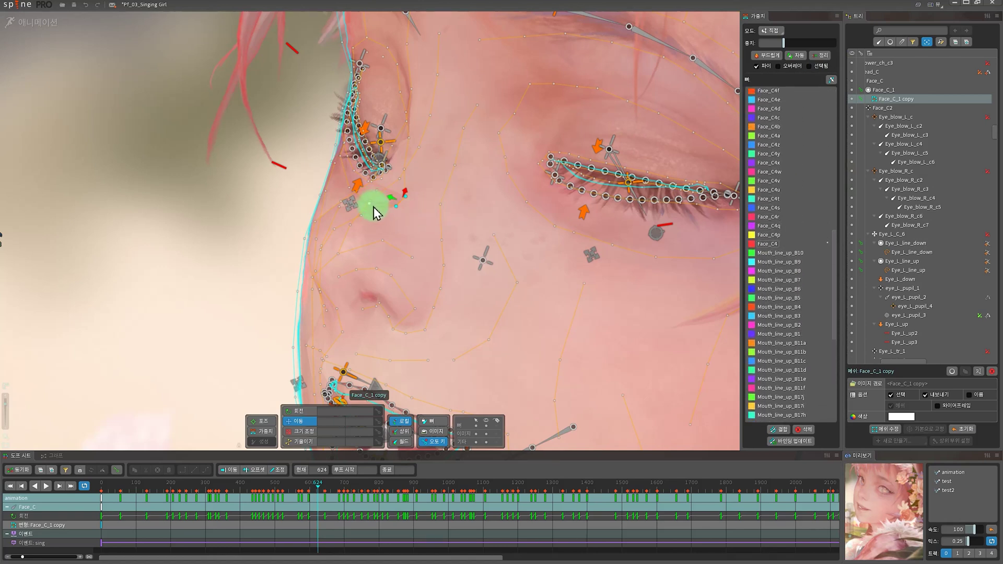
# Step: Lower and fine-tune the Face_Ccontrol_all_mesh bone's weight on the selected vertices between the inner eye and nose
pyautogui.scroll(10, 786, 217)
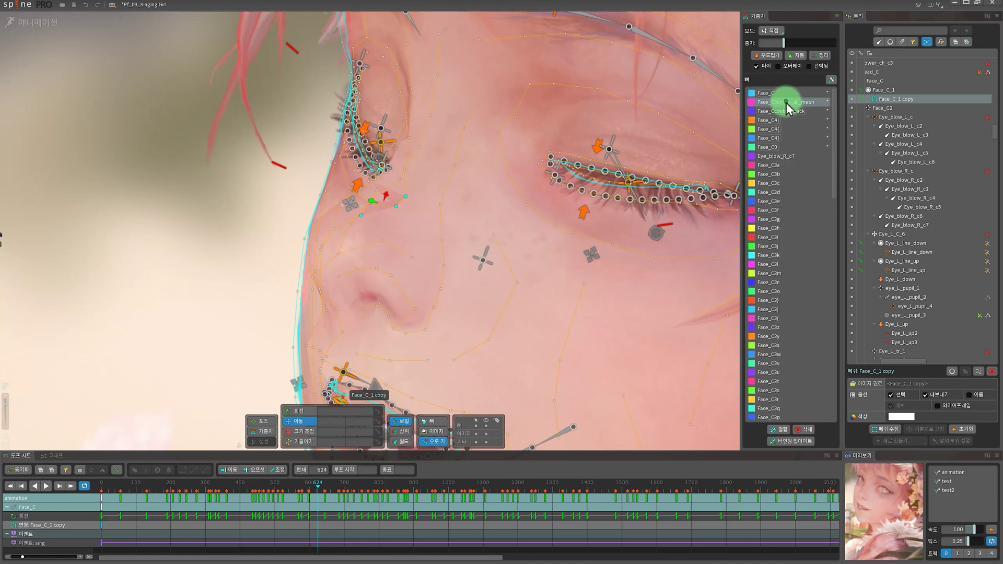
pyautogui.moveTo(788, 108); pyautogui.dragTo(780, 153)
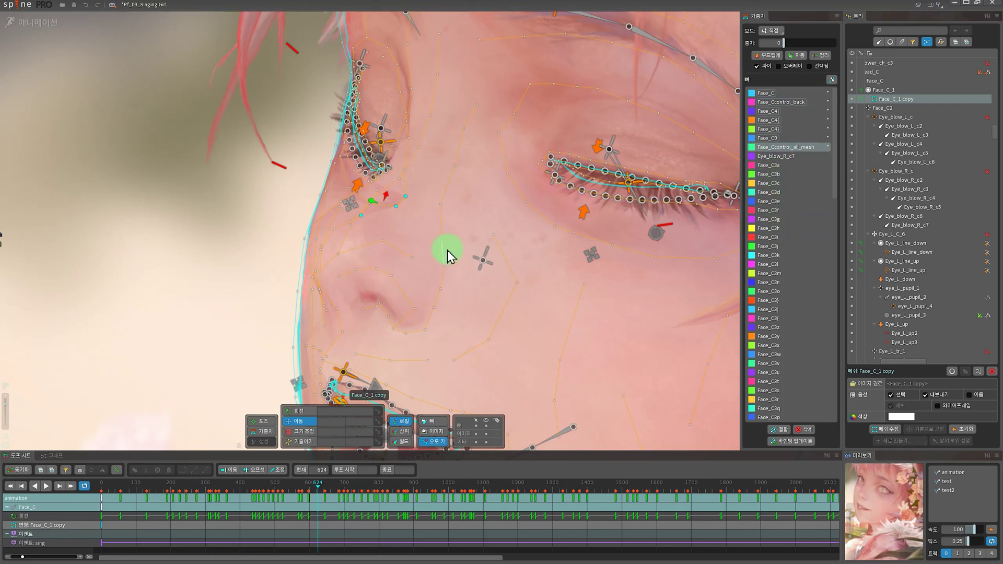
pyautogui.scroll(-3, 447, 256)
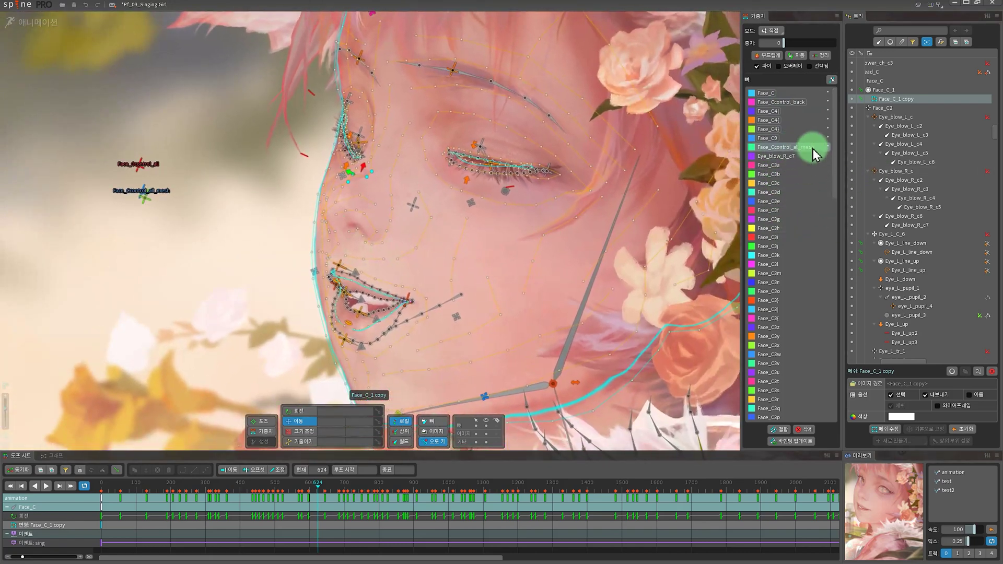
pyautogui.moveTo(812, 148)
pyautogui.mouseDown()
pyautogui.moveTo(799, 100)
pyautogui.moveTo(802, 135)
pyautogui.mouseUp()
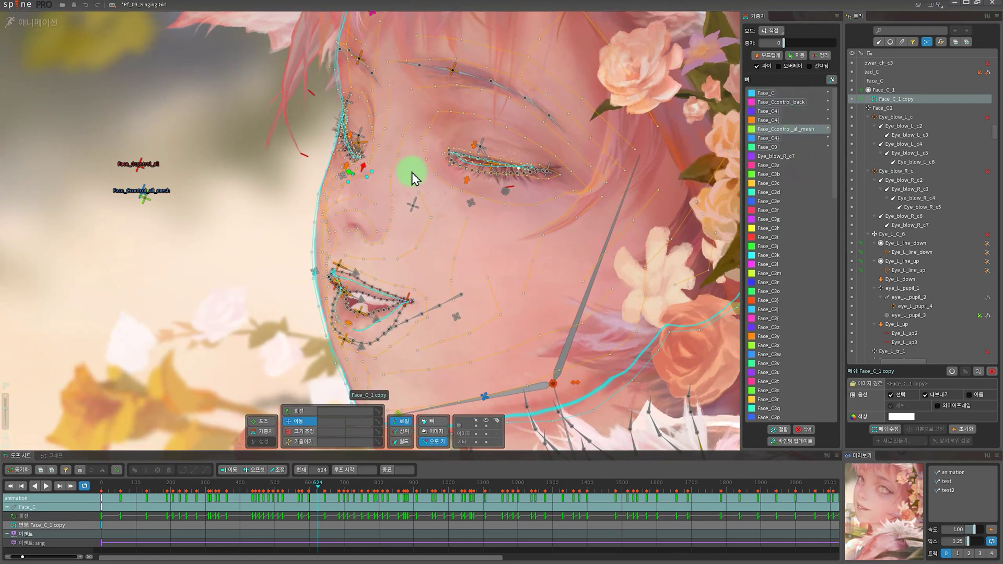
pyautogui.scroll(3, 413, 177)
pyautogui.scroll(-5, 396, 205)
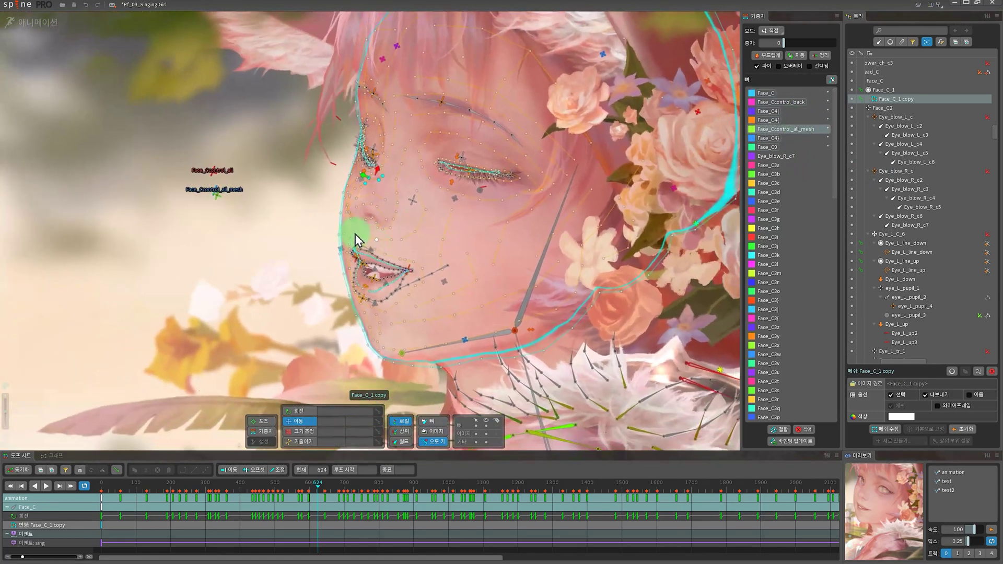
pyautogui.scroll(-5, 355, 241)
pyautogui.scroll(8, 291, 291)
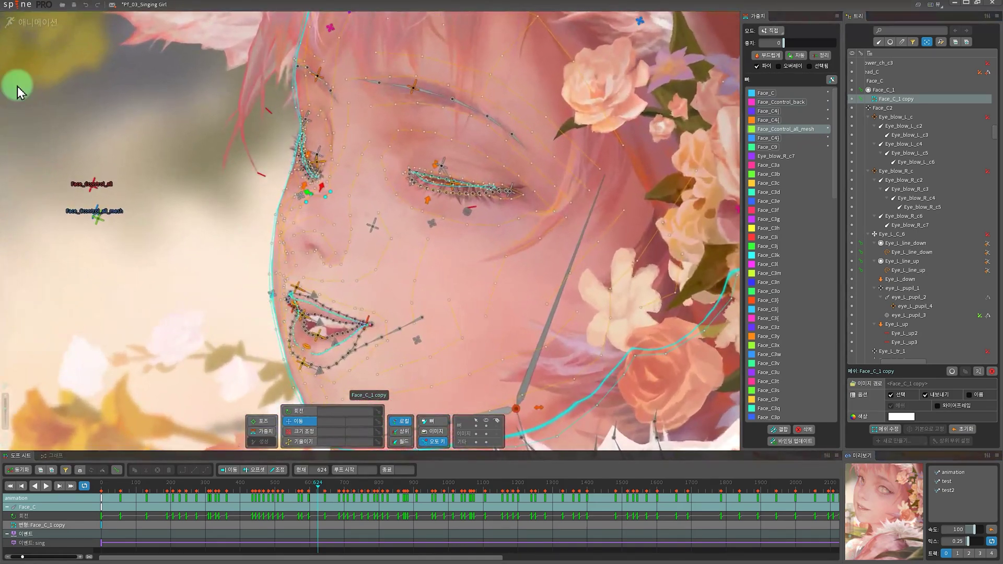
pyautogui.scroll(-2, 455, 275)
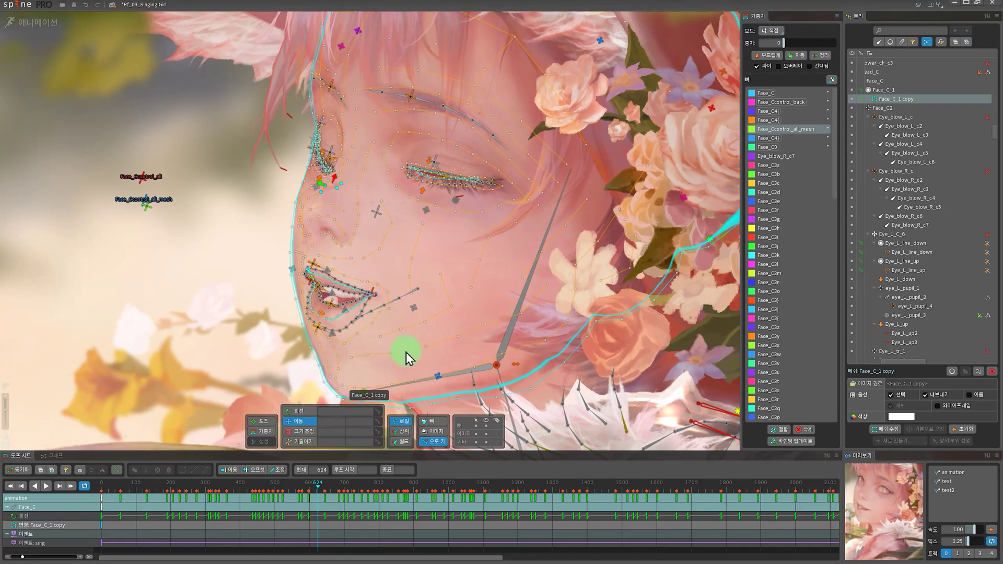
# Step: Rewind to about frame 468 and play the animation to frame 660, checking the face mesh around the eyes and nose
pyautogui.moveTo(319, 493); pyautogui.dragTo(264, 489)
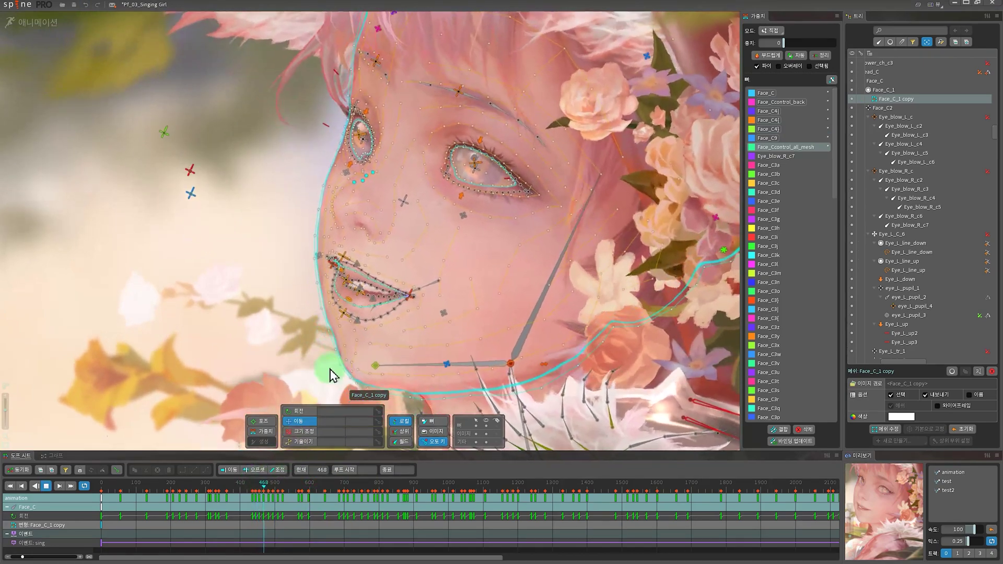
pyautogui.scroll(8, 351, 197)
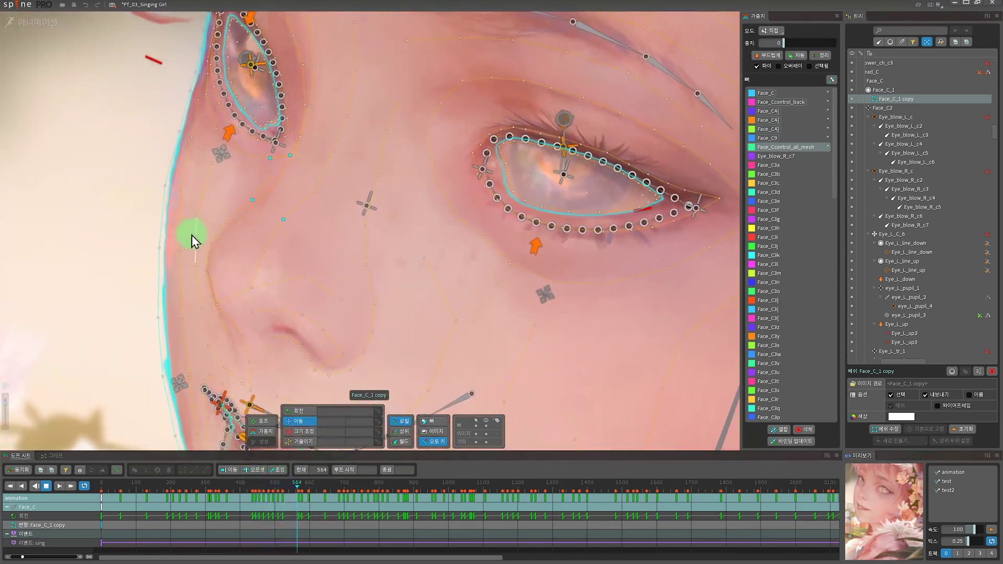
pyautogui.scroll(-5, 385, 248)
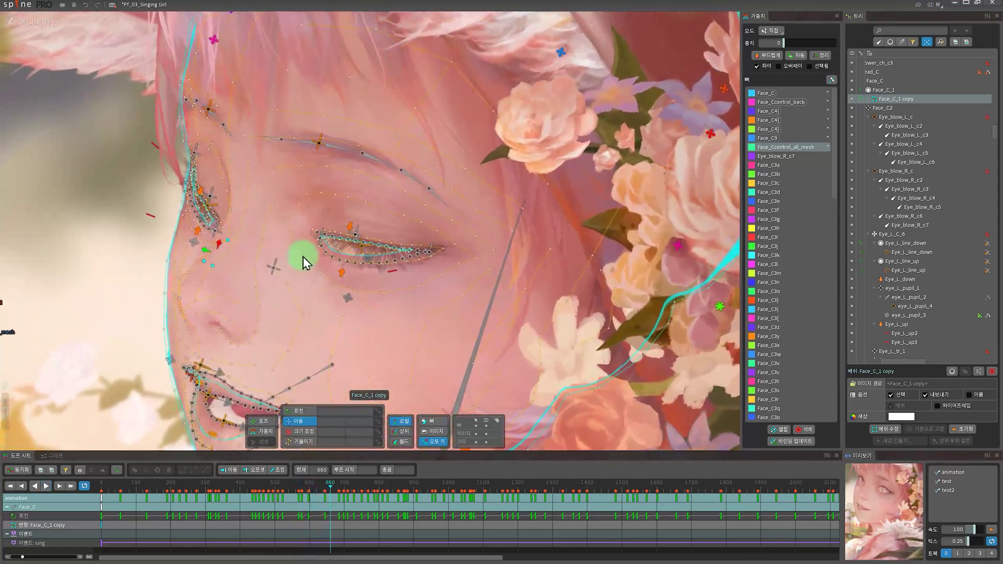
# Step: Return to Setup mode and make the nose_1 slot visible again
pyautogui.click(44, 35)
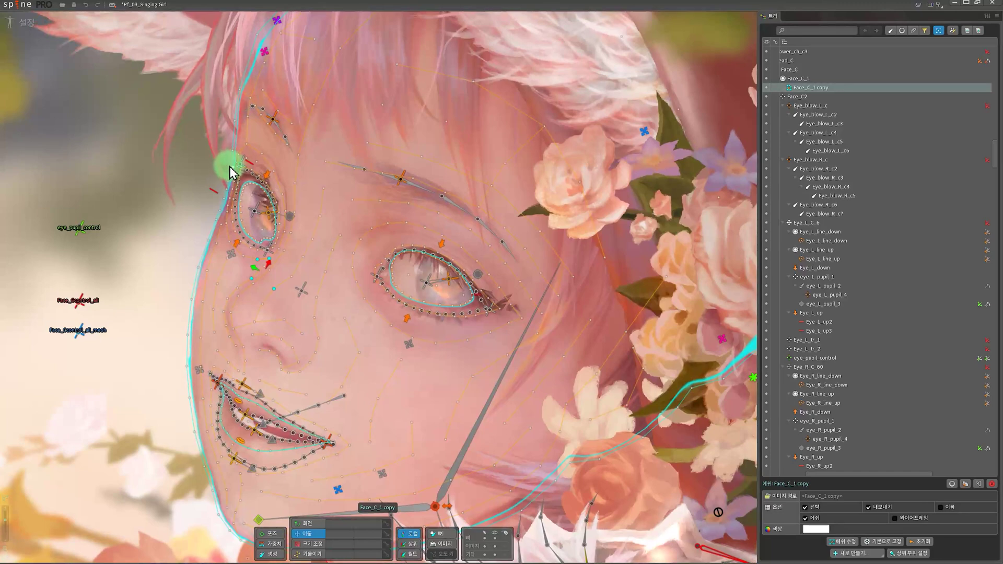
pyautogui.click(230, 170)
pyautogui.scroll(6, 888, 192)
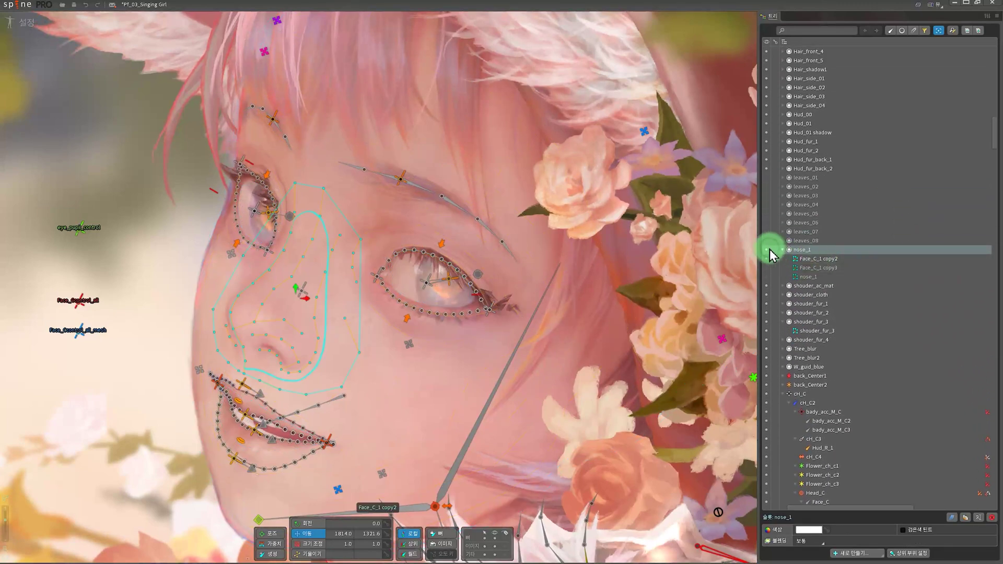
# Step: Open the nose_1 slot's Face_C_1 copy2 mesh in mesh editing, isolate it and examine its vertices and triangles
pyautogui.click(797, 261)
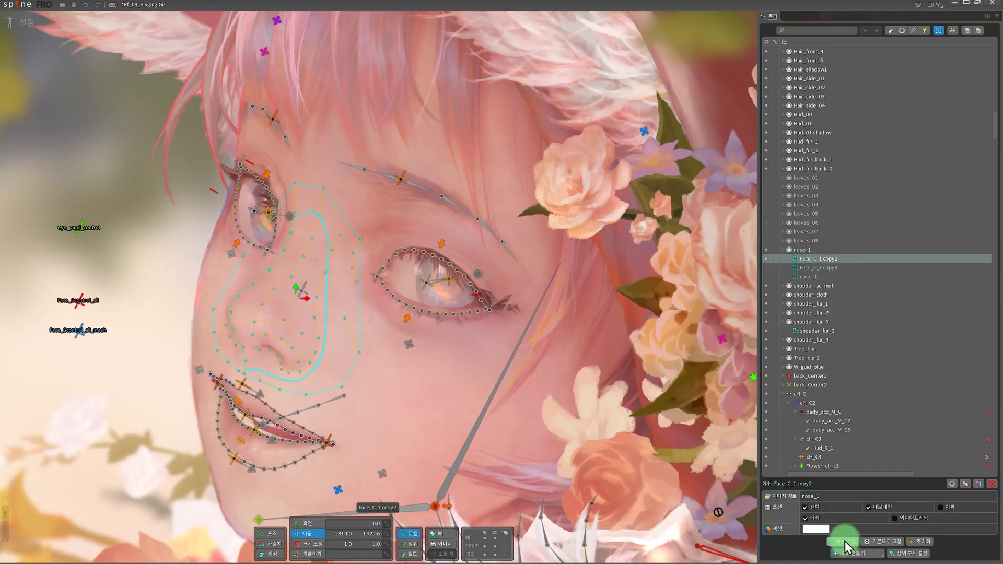
pyautogui.click(845, 542)
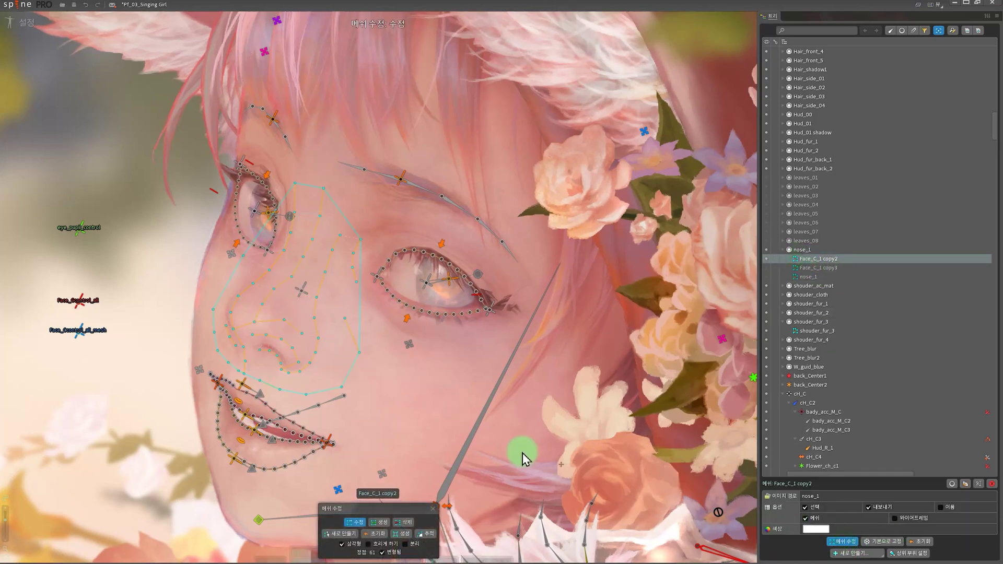
pyautogui.click(410, 546)
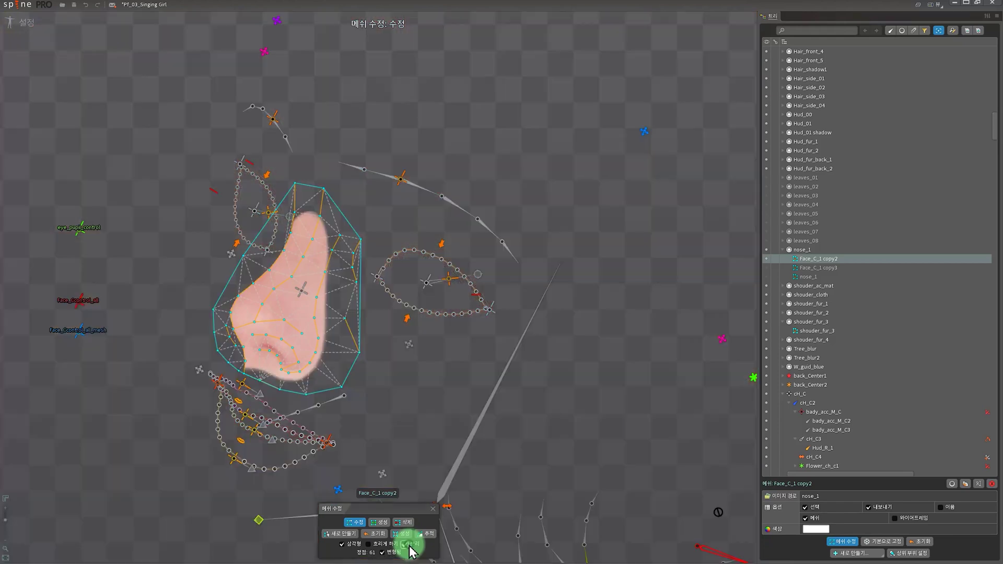
pyautogui.click(368, 545)
pyautogui.click(368, 545)
pyautogui.scroll(4, 222, 376)
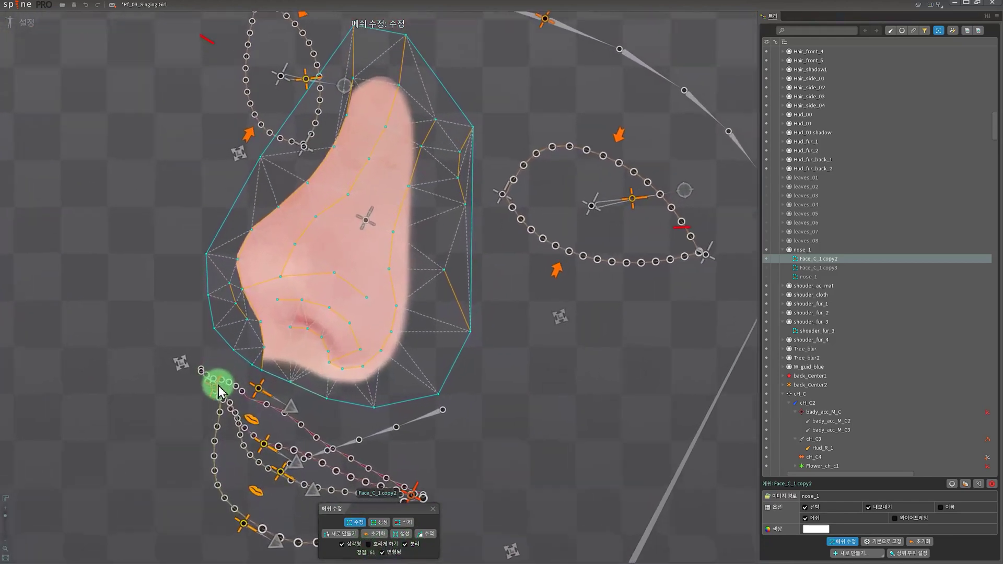
pyautogui.scroll(2, 219, 391)
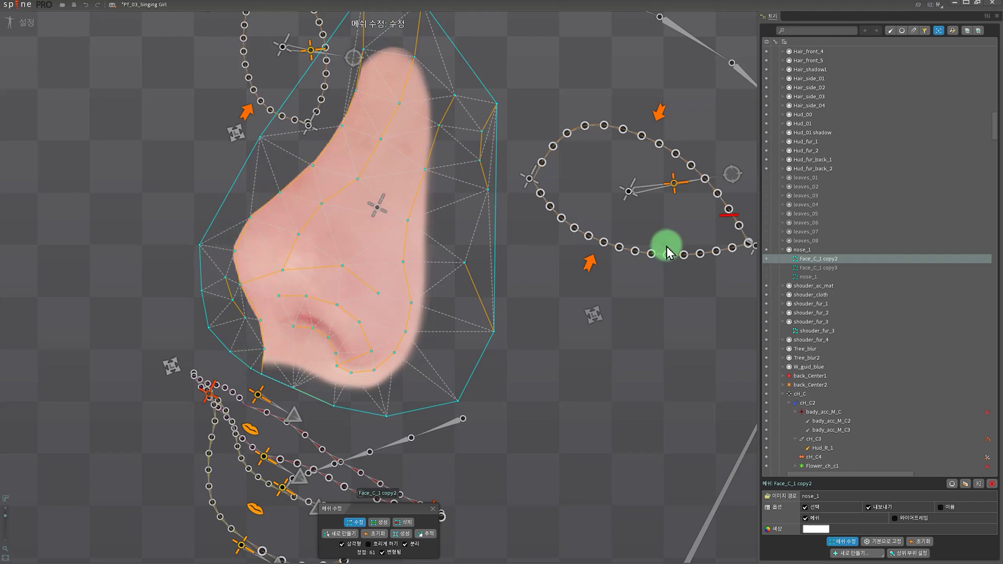
pyautogui.scroll(-3, 417, 349)
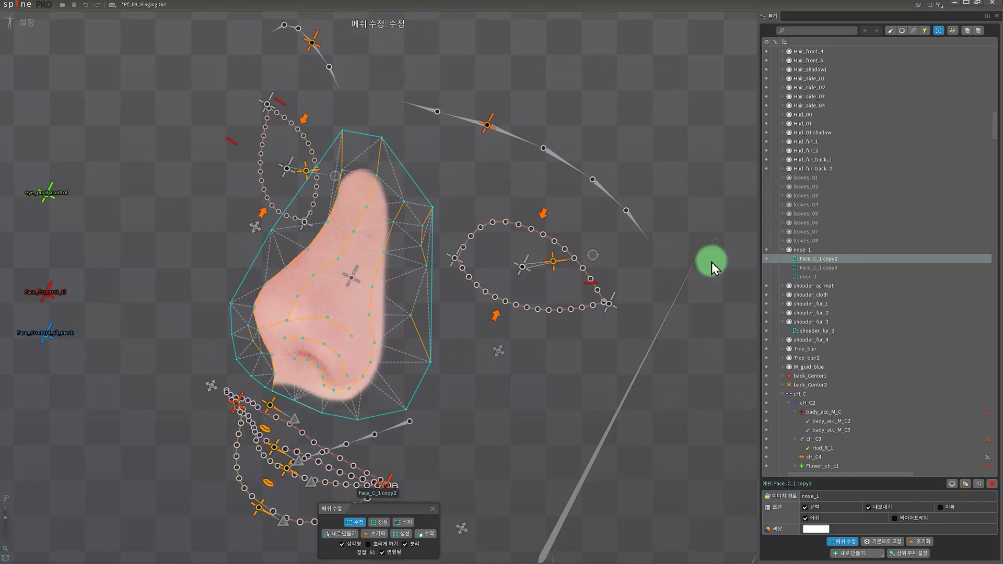
pyautogui.scroll(-2, 473, 342)
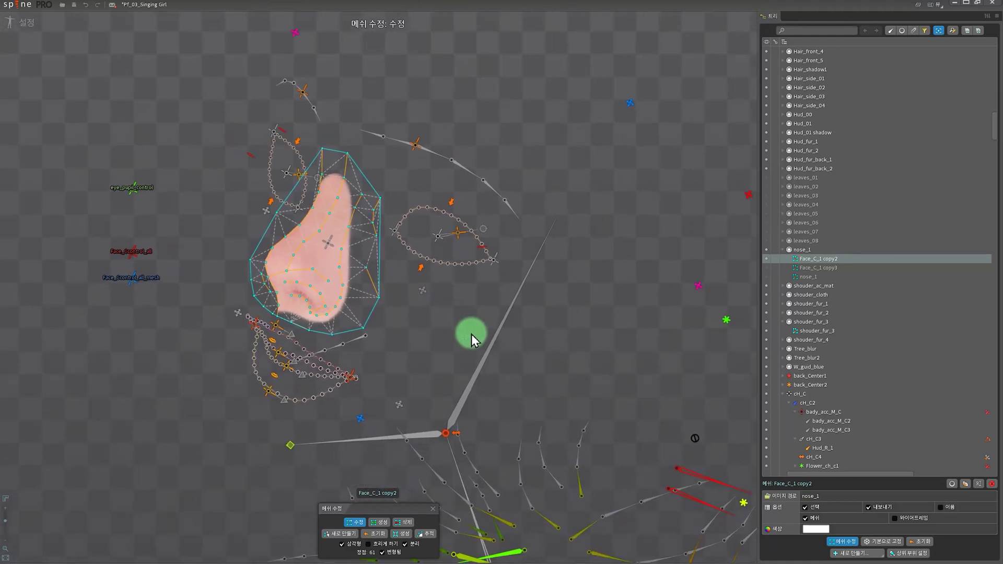
# Step: Leave mesh editing and compare the Face_C_1 face mesh with the nose_1 slot's Face_C_1 copy2 overlay
pyautogui.click(473, 340)
pyautogui.scroll(-2, 854, 418)
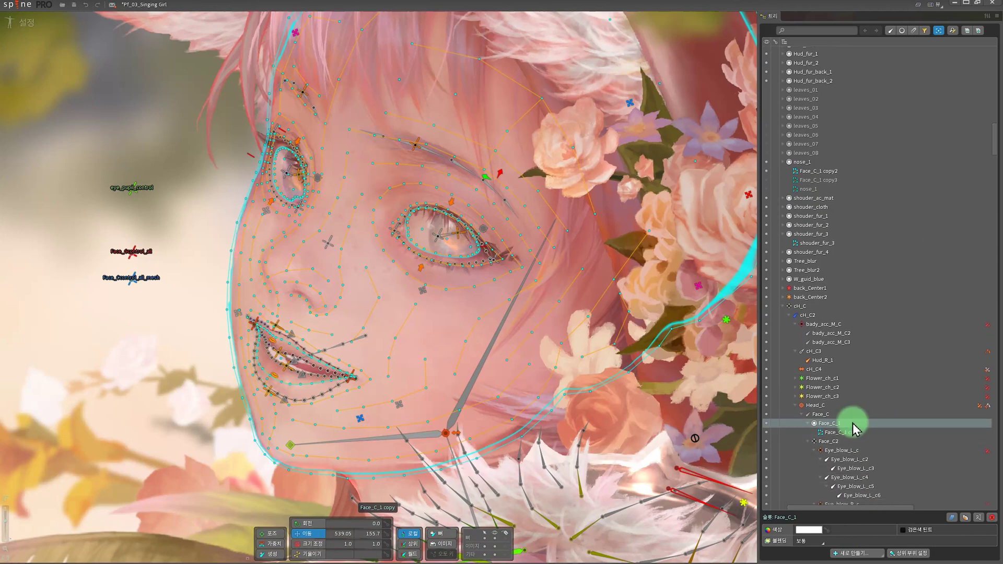
pyautogui.click(838, 424)
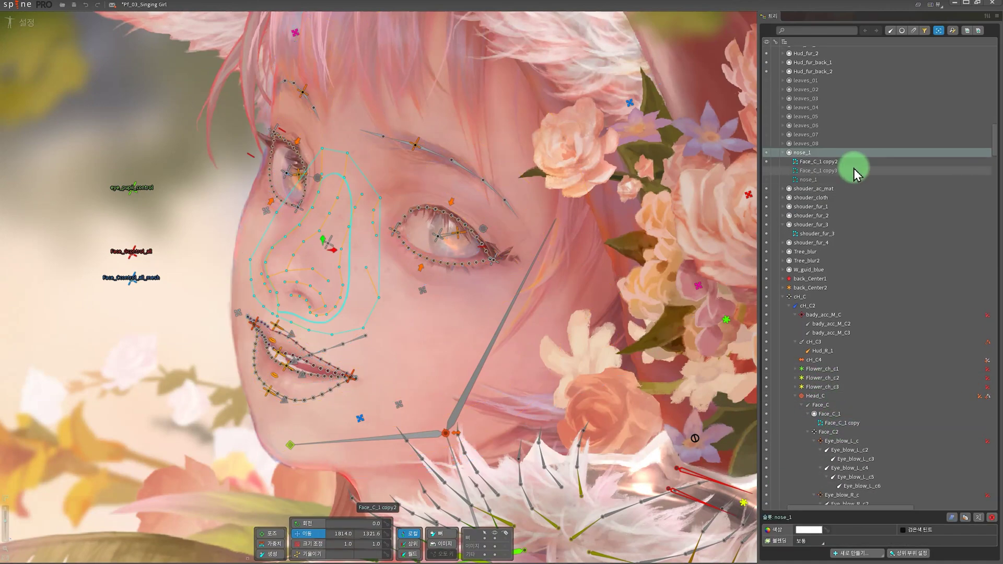
pyautogui.click(821, 162)
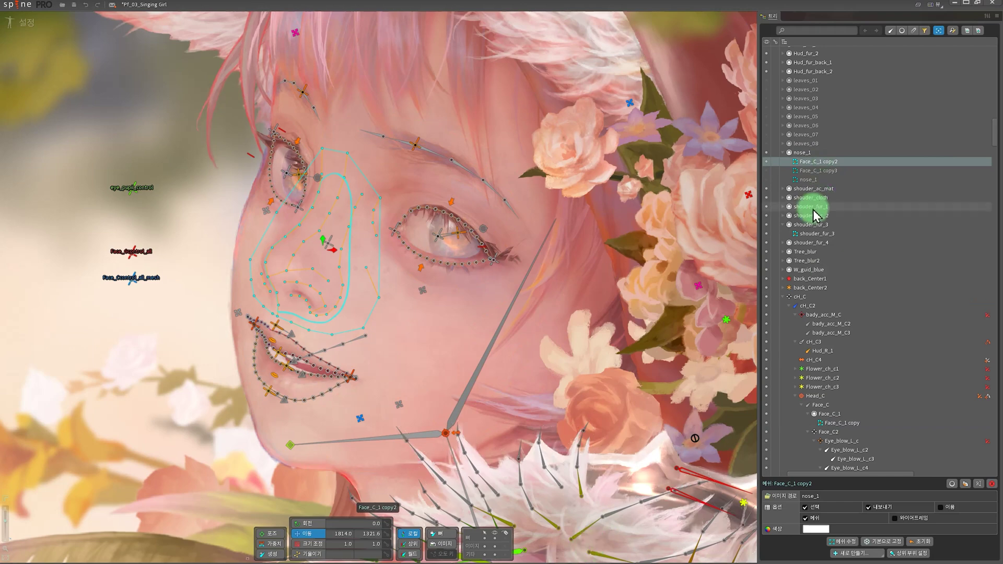
pyautogui.click(802, 152)
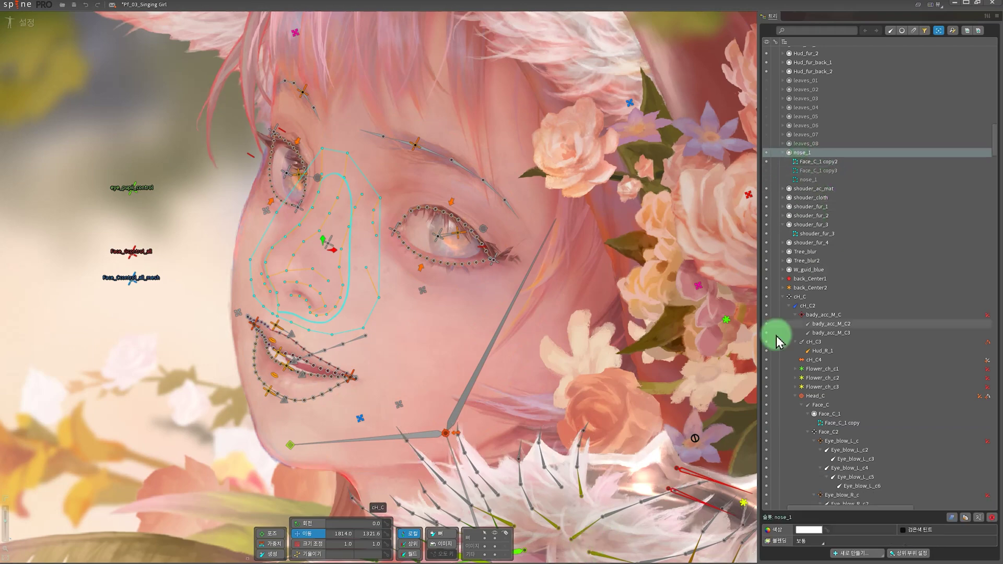
pyautogui.click(817, 161)
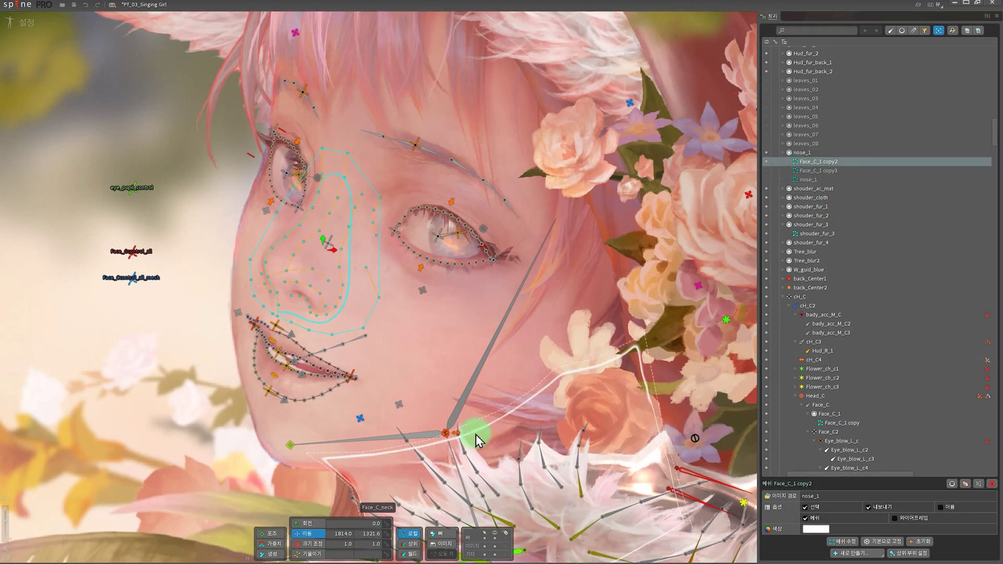
pyautogui.scroll(5, 320, 321)
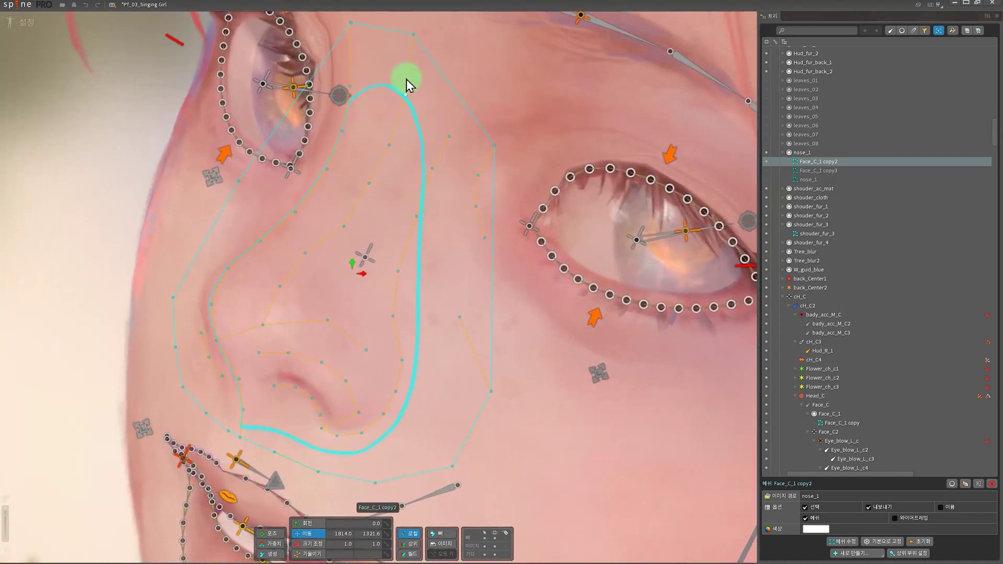
pyautogui.scroll(-2, 835, 136)
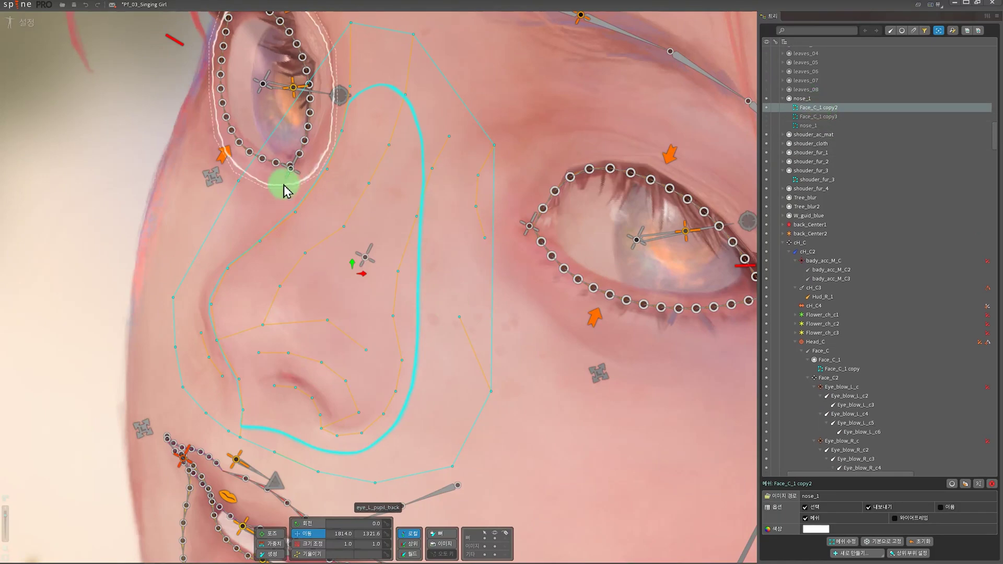
# Step: Switch to Animate mode, scrub the timeline to check the nose overlay's deformation, then deselect it and preview playback
pyautogui.click(28, 25)
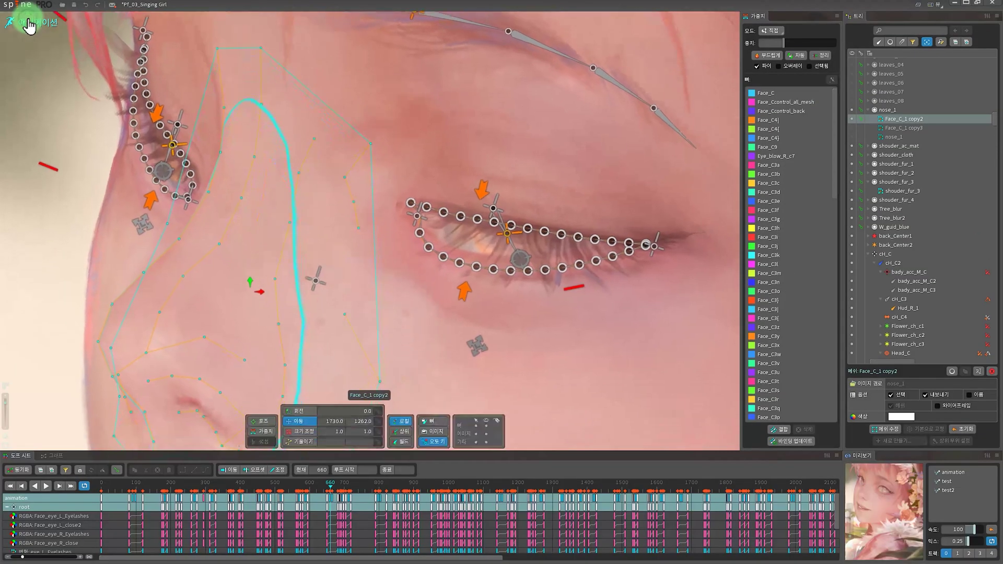
pyautogui.moveTo(232, 486); pyautogui.dragTo(264, 480)
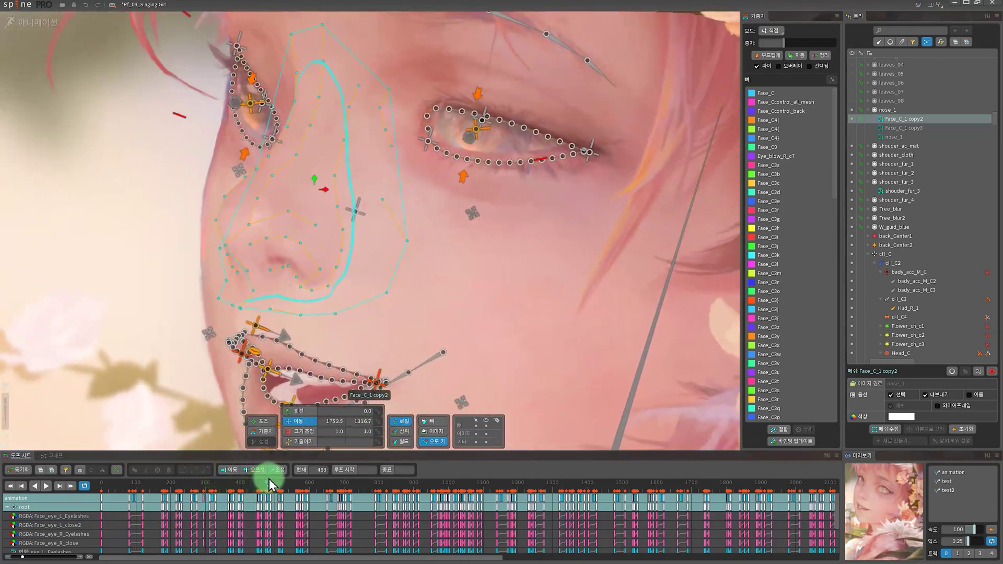
pyautogui.click(458, 263)
pyautogui.press('space')
pyautogui.press('space')
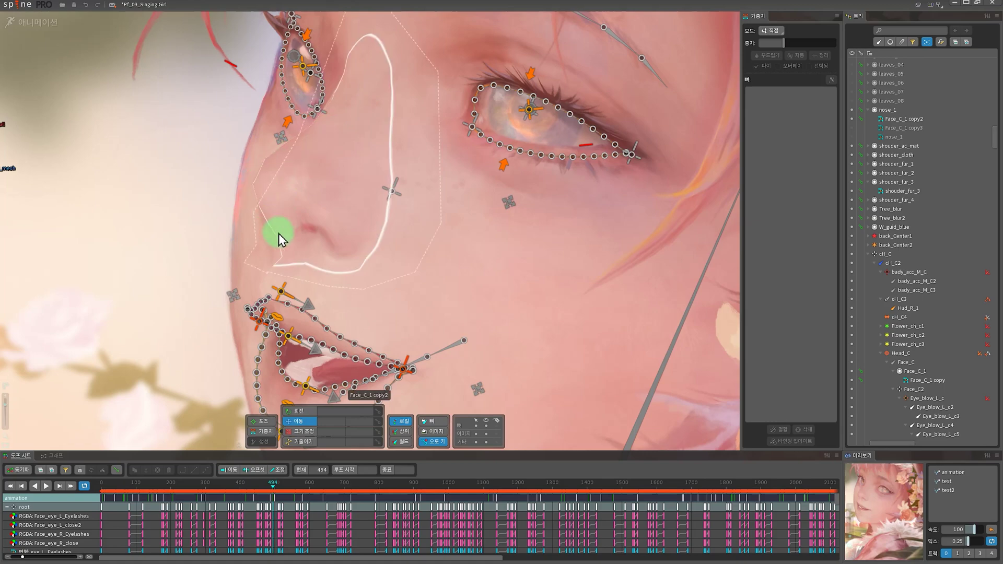
# Step: Play the animation and examine the movement of the whole scene, including the face, fur and flowers
pyautogui.press('l')
pyautogui.scroll(-4, 492, 273)
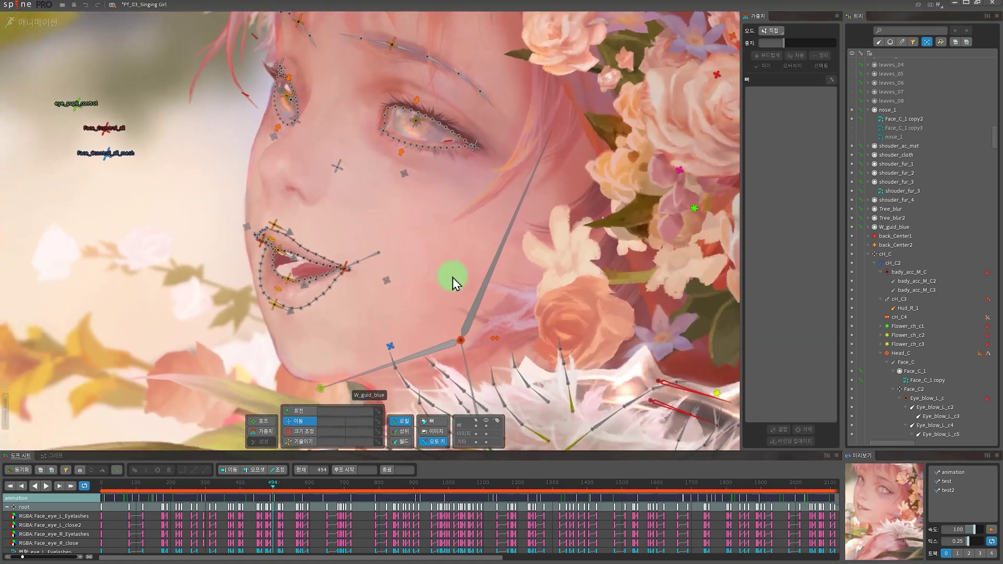
pyautogui.scroll(-4, 392, 274)
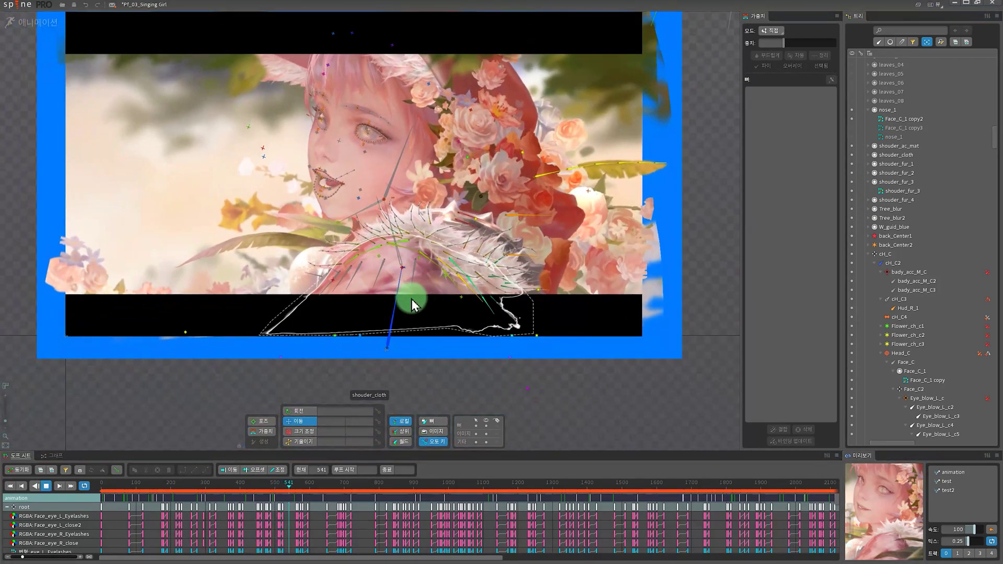
pyautogui.scroll(5, 415, 299)
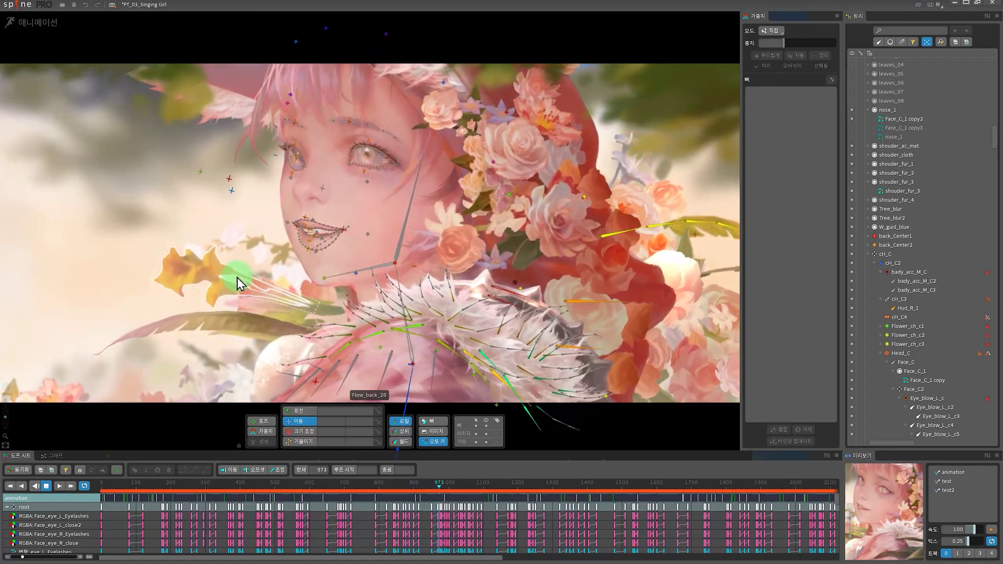
# Step: Select the leaves_01 to leaves_08 slots and move playback near frame 1267 to view the leaves
pyautogui.click(520, 347)
pyautogui.click(537, 521)
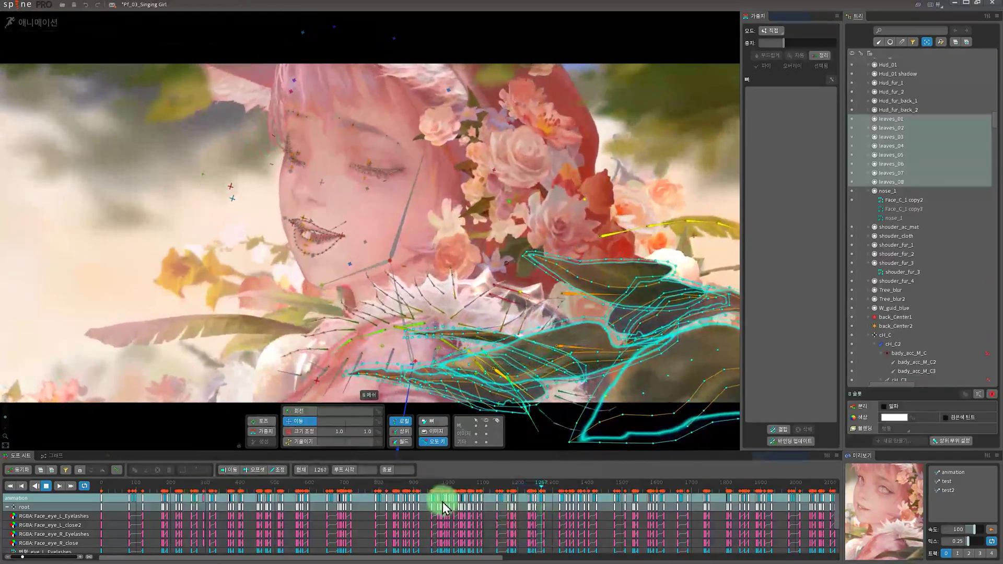